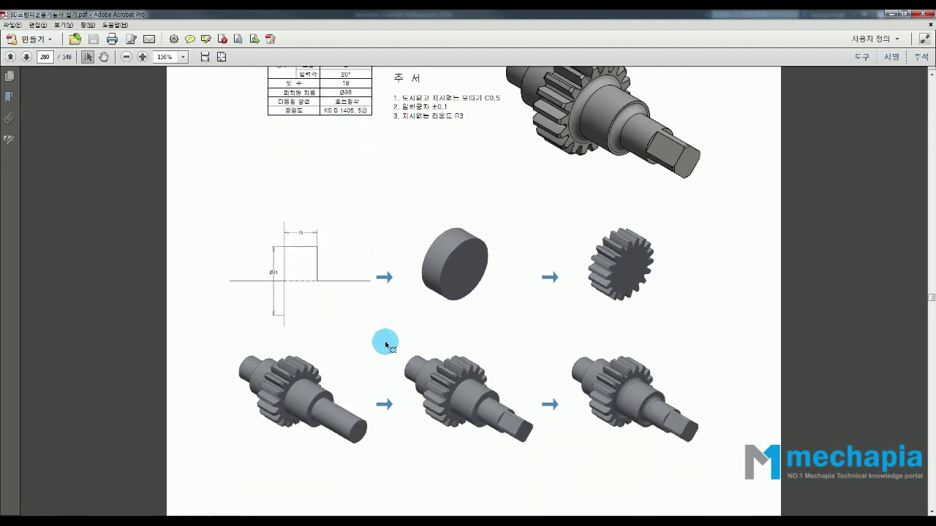
- Review the gear shaft's modelling sequence in the PDF, including the gear blank, the teeth and the stepped shaft
{"action": "left_click_drag", "start_coordinate": [643, 298], "coordinate": [589, 215]}
{"action": "left_click", "coordinate": [571, 351]}
{"action": "left_click_drag", "start_coordinate": [518, 479], "coordinate": [459, 379]}
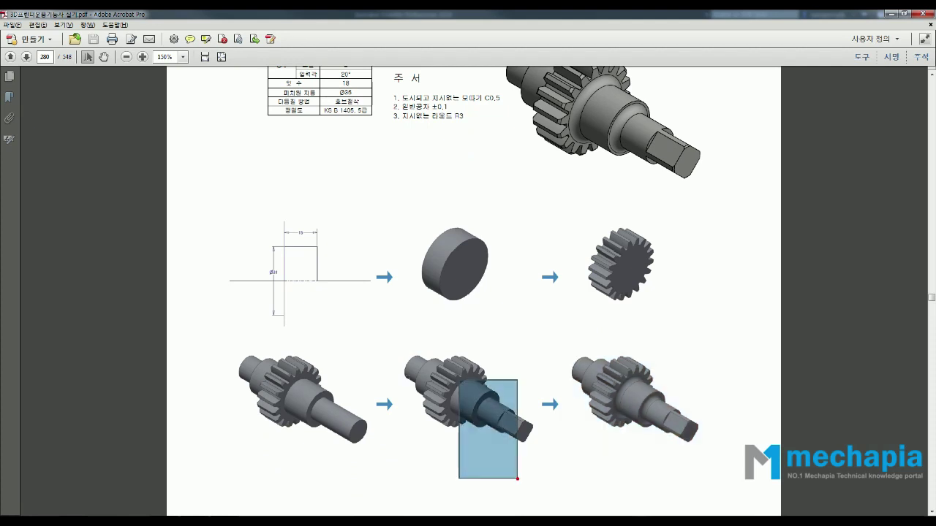
{"action": "left_click_drag", "start_coordinate": [416, 402], "coordinate": [394, 339]}
{"action": "left_click", "coordinate": [400, 353]}
{"action": "left_click", "coordinate": [617, 474]}
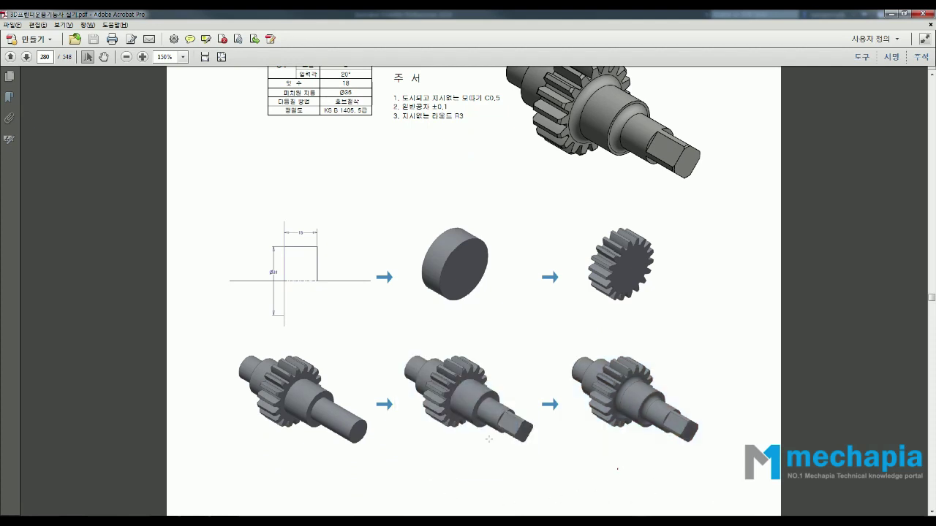
{"action": "scroll", "coordinate": [470, 383], "scroll_direction": "up", "scroll_amount": 5}
{"action": "scroll", "coordinate": [446, 365], "scroll_direction": "up", "scroll_amount": 5}
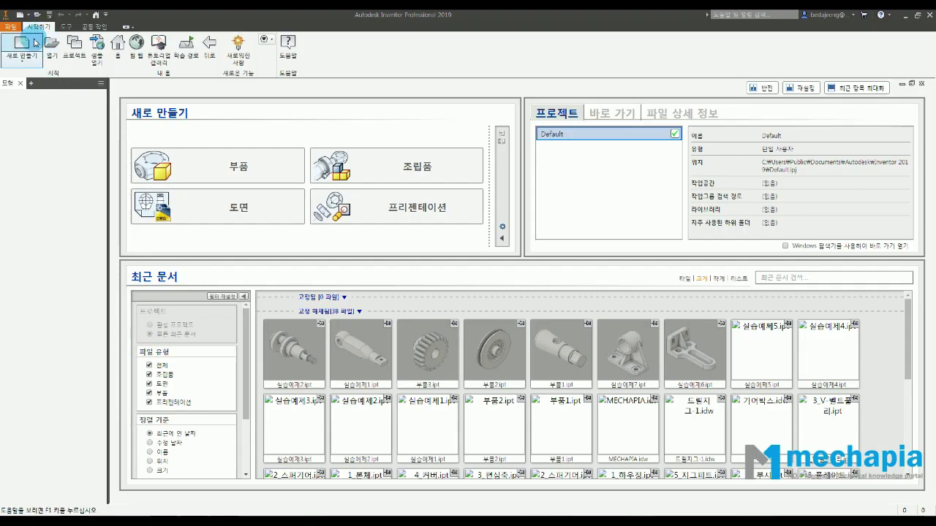
- Switch to Autodesk Inventor, create a new part from Standard.ipt and start a 2D sketch on the XY plane
{"action": "left_click", "coordinate": [22, 45]}
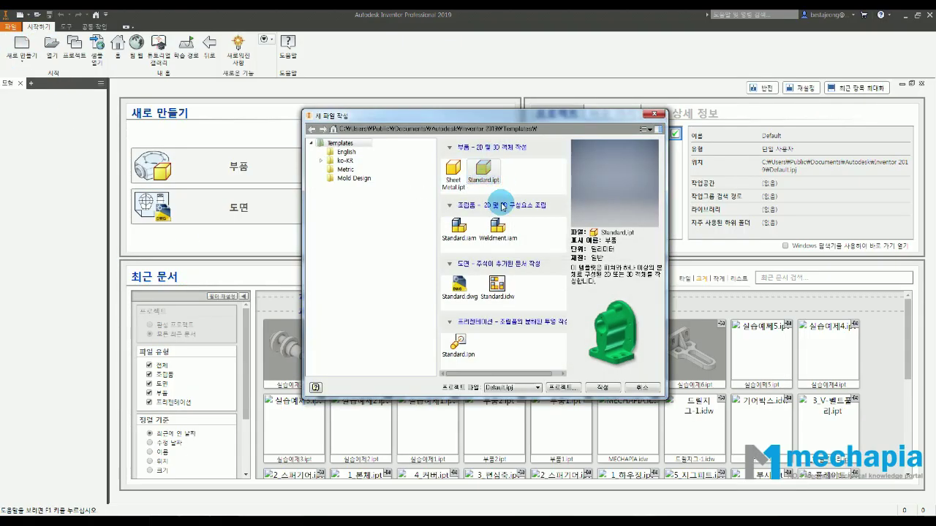
{"action": "left_click", "coordinate": [602, 388]}
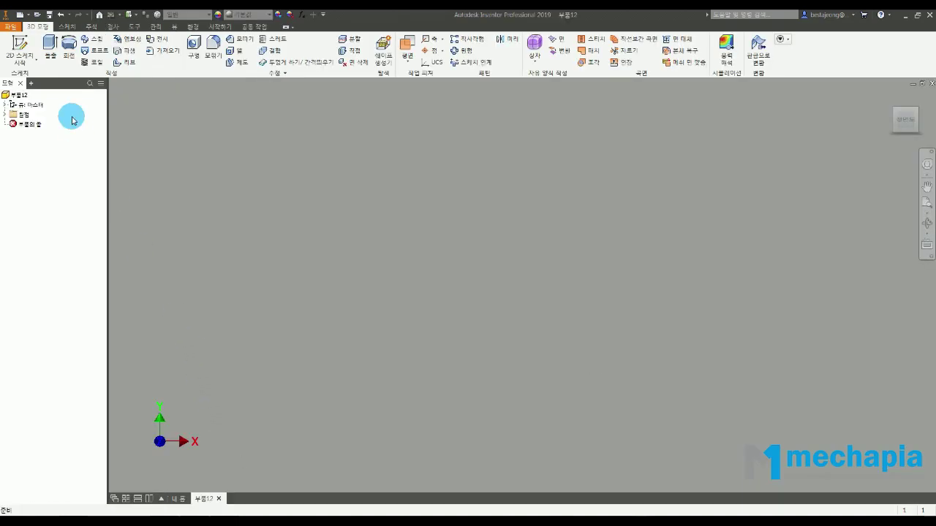
{"action": "left_click", "coordinate": [6, 115]}
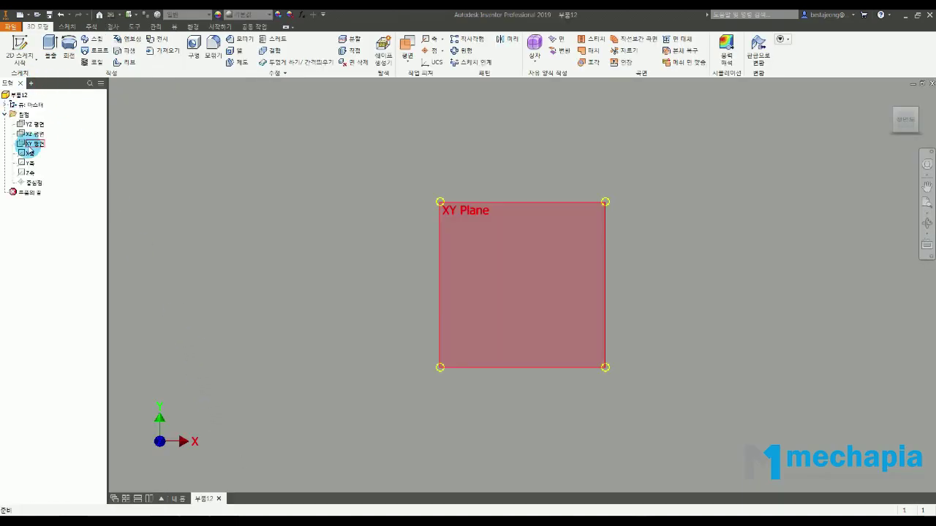
{"action": "right_click", "coordinate": [31, 149]}
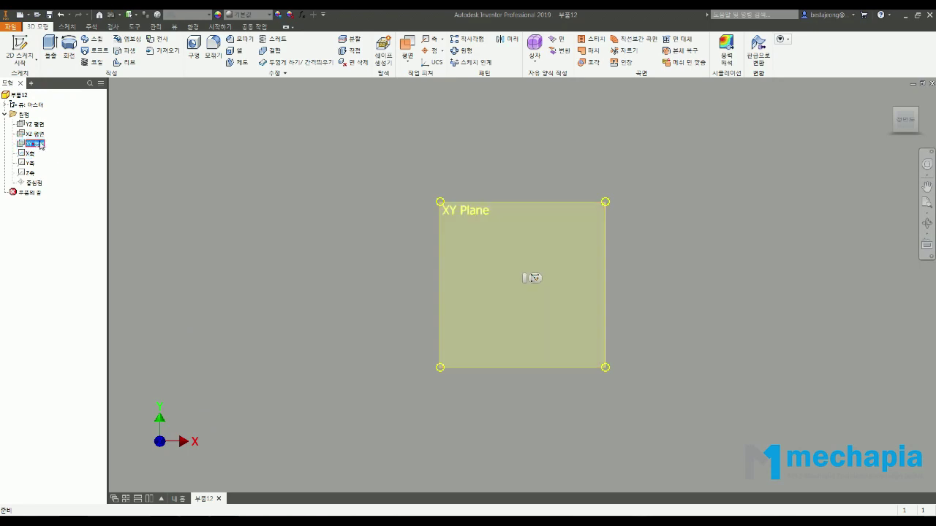
{"action": "left_click", "coordinate": [53, 173]}
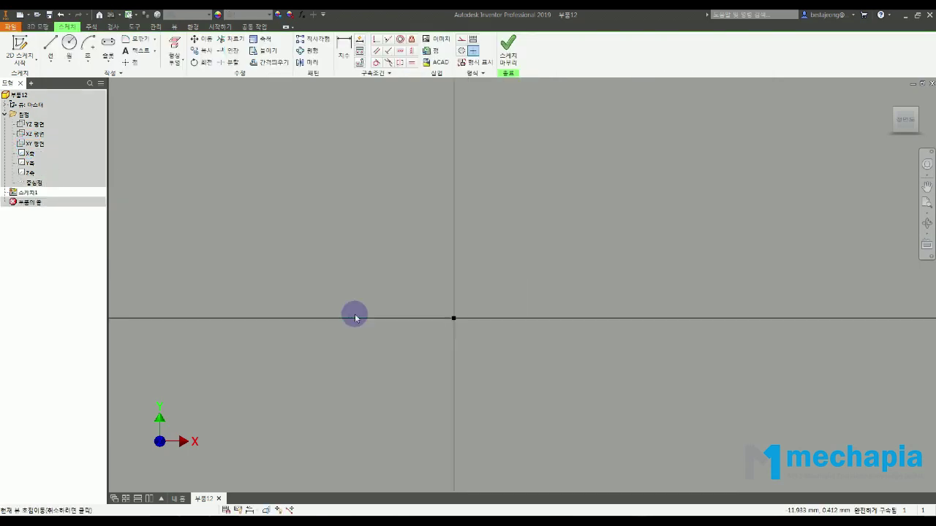
- Sketch a horizontal line above the origin, crossing the vertical axis, and convert it to a centerline
{"action": "left_click", "coordinate": [50, 50]}
{"action": "left_click", "coordinate": [341, 229]}
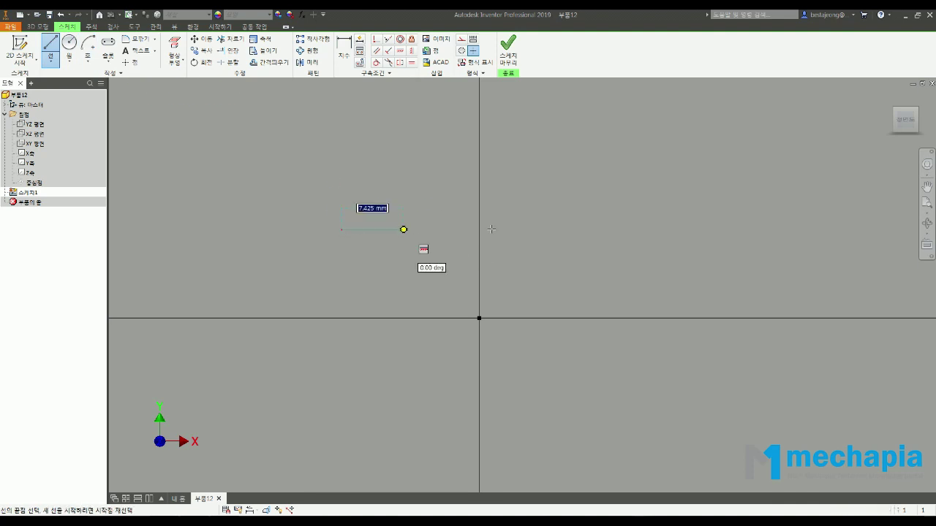
{"action": "left_click", "coordinate": [644, 231]}
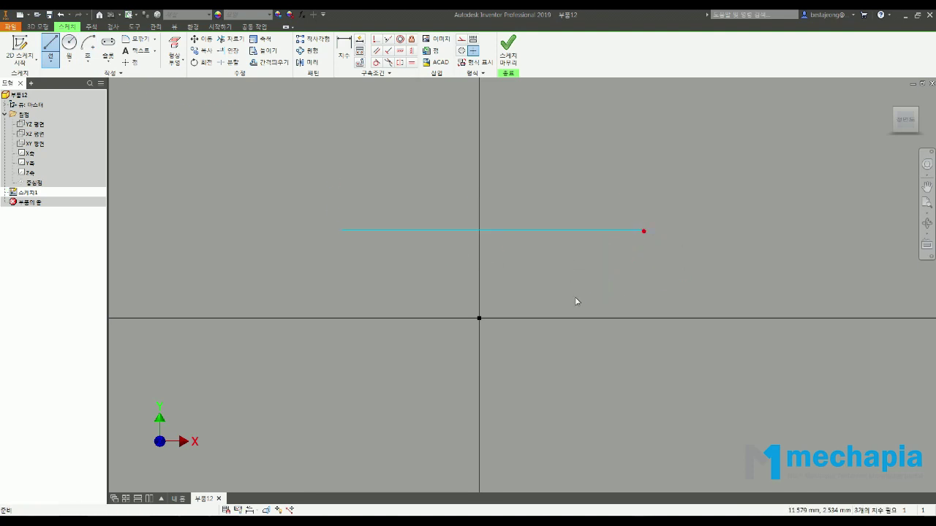
{"action": "key", "text": "Escape"}
{"action": "left_click", "coordinate": [483, 232]}
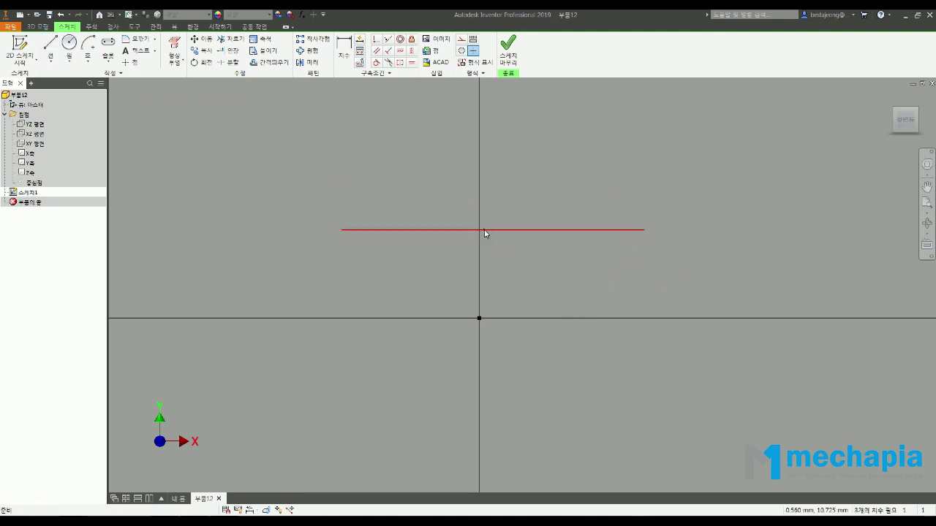
{"action": "right_click", "coordinate": [483, 232]}
{"action": "left_click", "coordinate": [492, 259]}
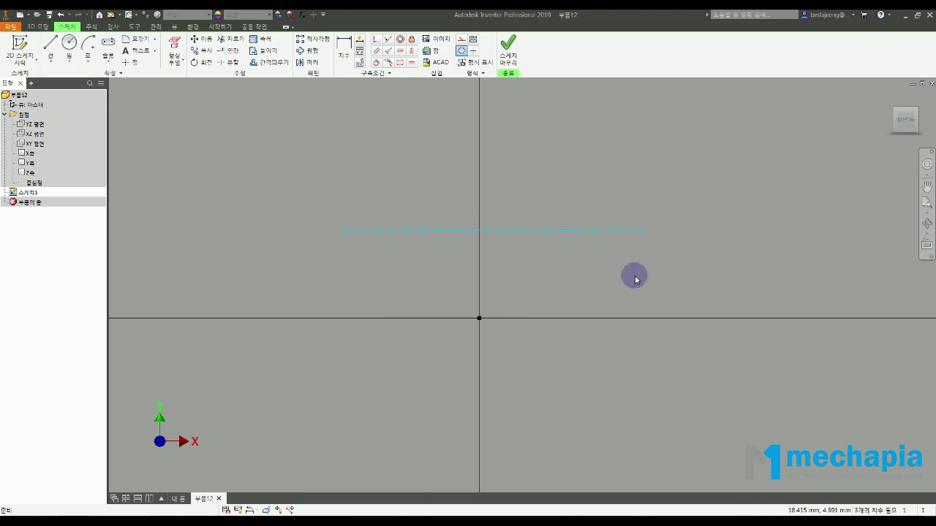
- Constrain the centerline's midpoint to coincide with the sketch origin
{"action": "left_click", "coordinate": [373, 41]}
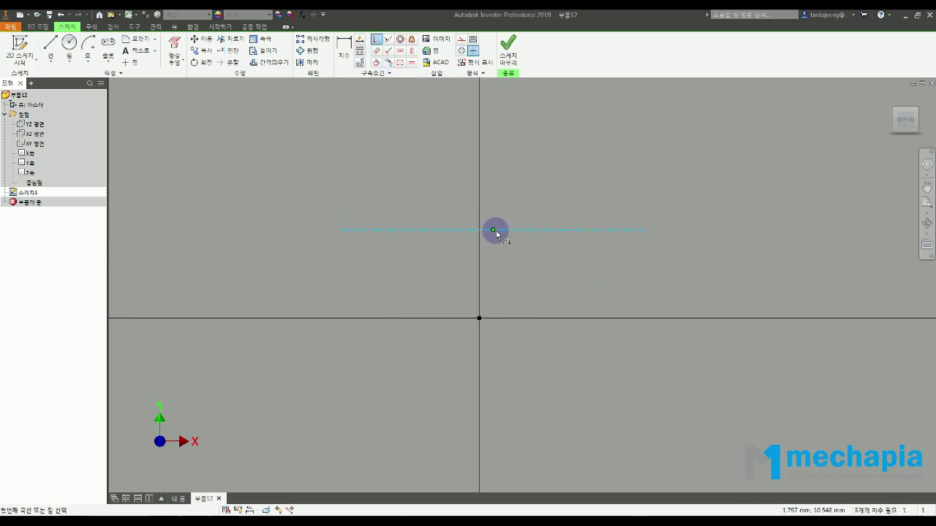
{"action": "left_click", "coordinate": [494, 231]}
{"action": "left_click", "coordinate": [477, 319]}
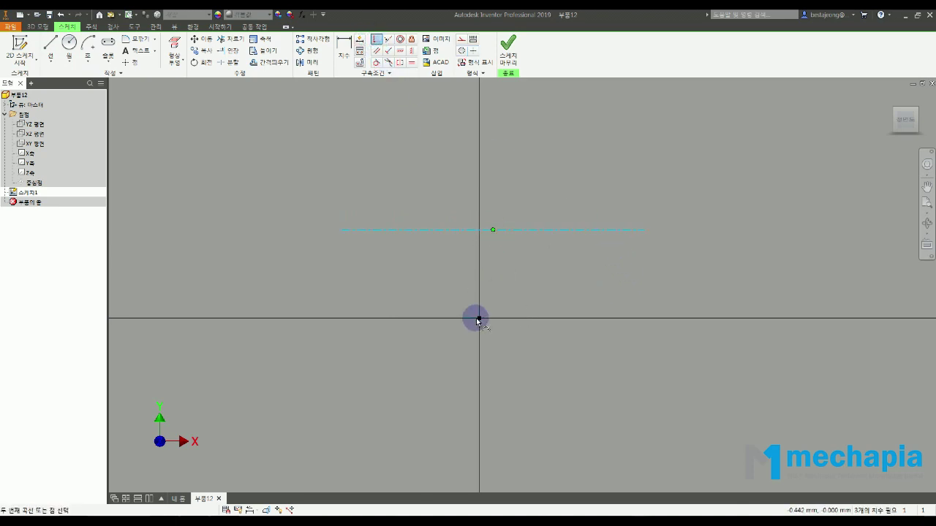
{"action": "key", "text": "Escape"}
- Dimension the centerline's length as 92 mm
{"action": "middle_click_drag", "start_coordinate": [532, 370], "coordinate": [535, 344]}
{"action": "key", "text": "d"}
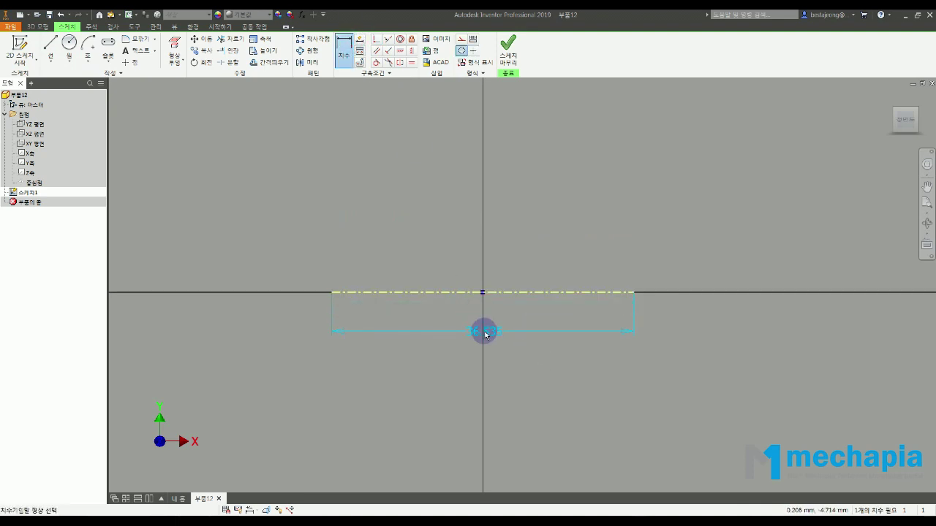
{"action": "left_click", "coordinate": [483, 331]}
{"action": "type", "text": "92"}
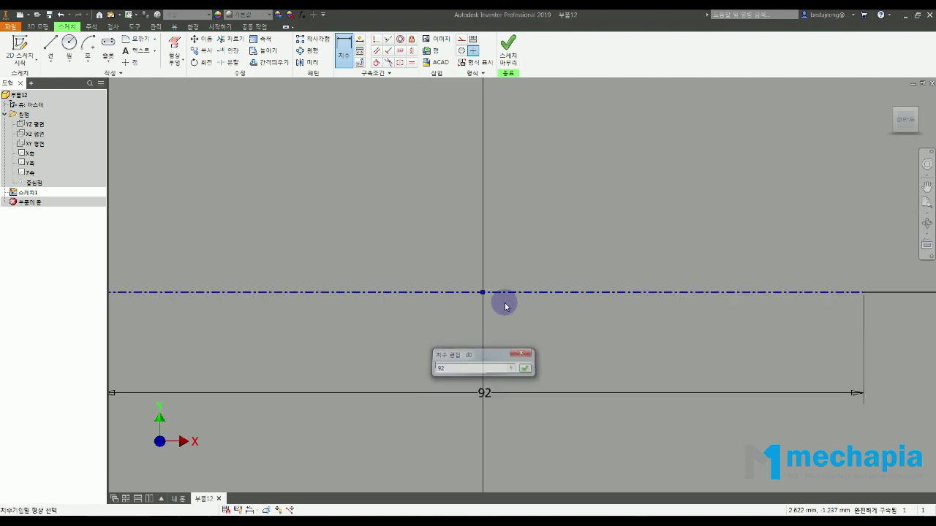
{"action": "key", "text": "Return"}
{"action": "scroll", "coordinate": [651, 336], "scroll_direction": "down", "scroll_amount": 3}
{"action": "middle_click_drag", "start_coordinate": [415, 302], "coordinate": [414, 293]}
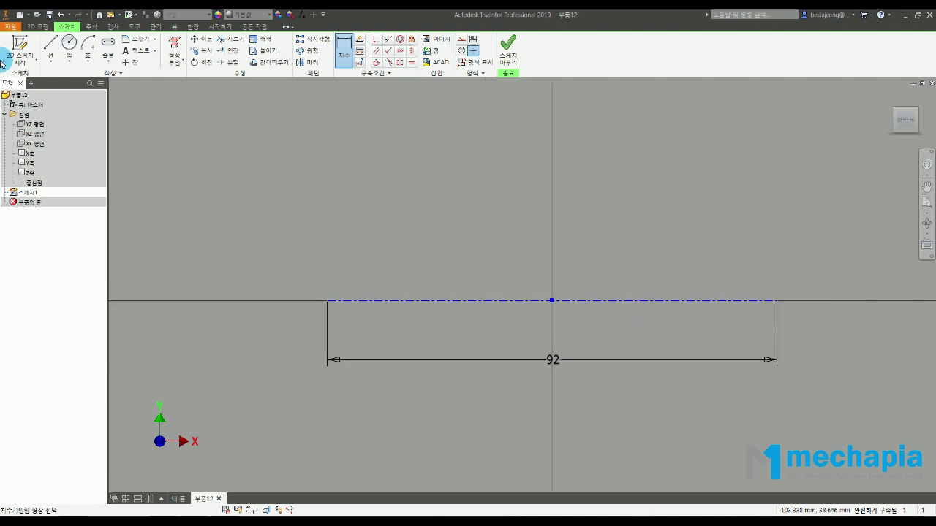
- Sketch an open two-step shaft profile from the centerline's left end: up, right, up a shorter step, and right again
{"action": "left_click", "coordinate": [49, 42]}
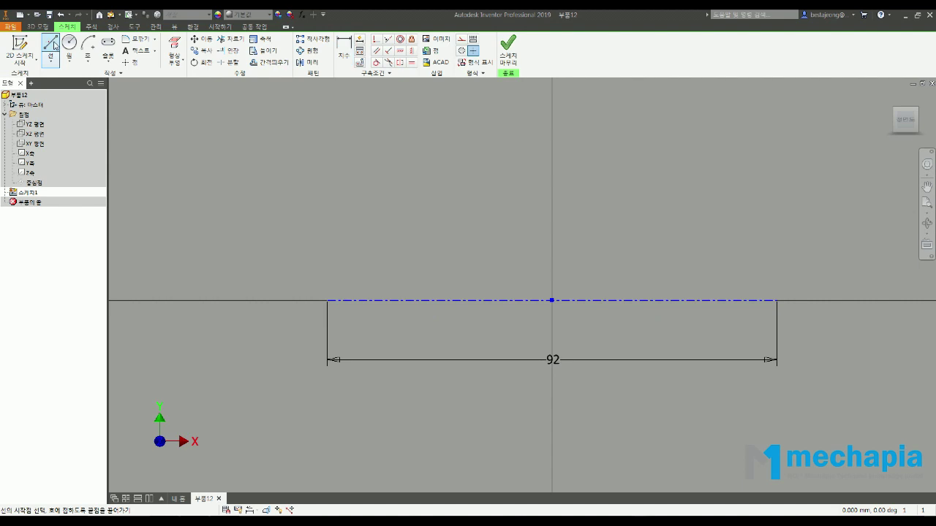
{"action": "left_click", "coordinate": [327, 300]}
{"action": "left_click", "coordinate": [327, 227]}
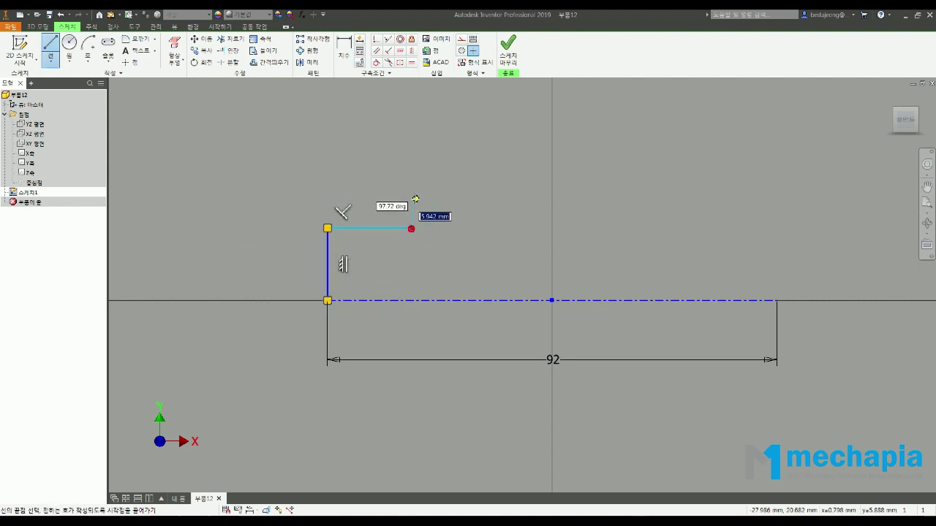
{"action": "left_click", "coordinate": [411, 228]}
{"action": "left_click", "coordinate": [507, 200]}
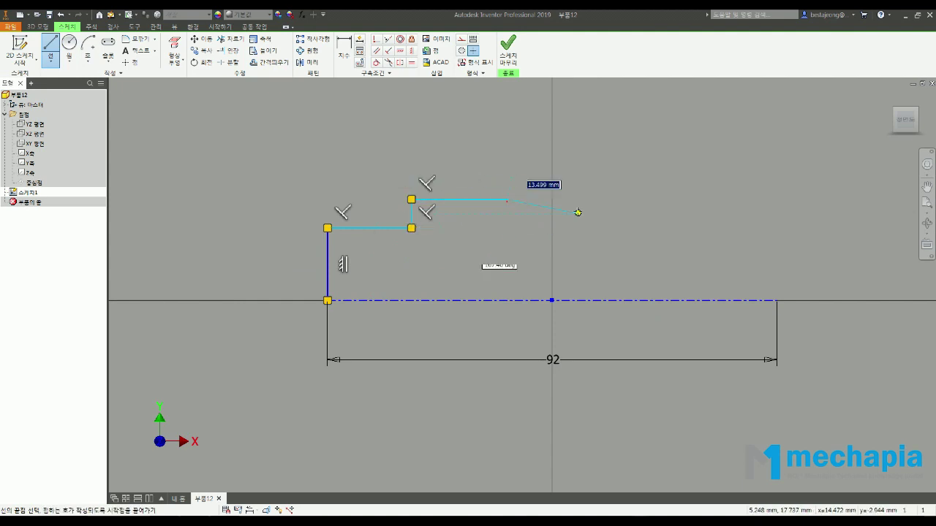
{"action": "key", "text": "Escape"}
- Dimension the lower step's horizontal line from the centerline as a 15 mm diameter
{"action": "left_click", "coordinate": [345, 58]}
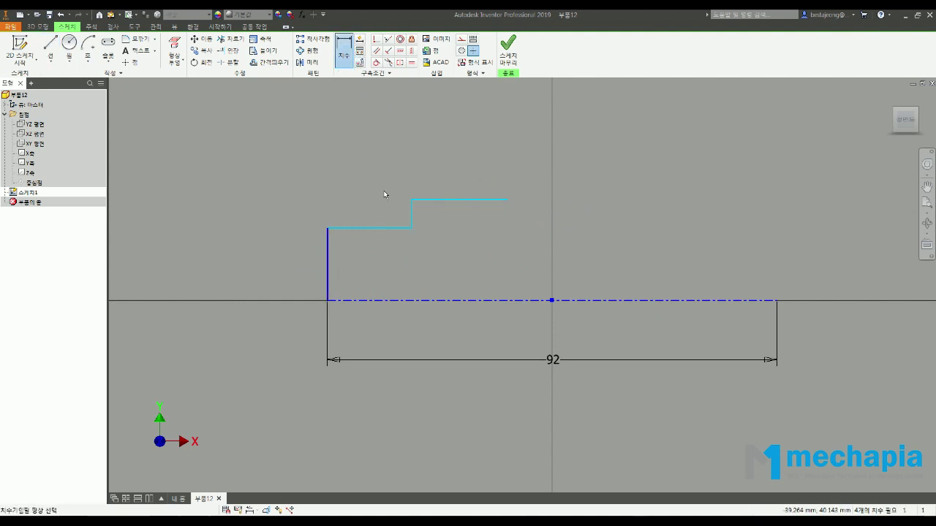
{"action": "left_click", "coordinate": [379, 229]}
{"action": "left_click", "coordinate": [375, 301]}
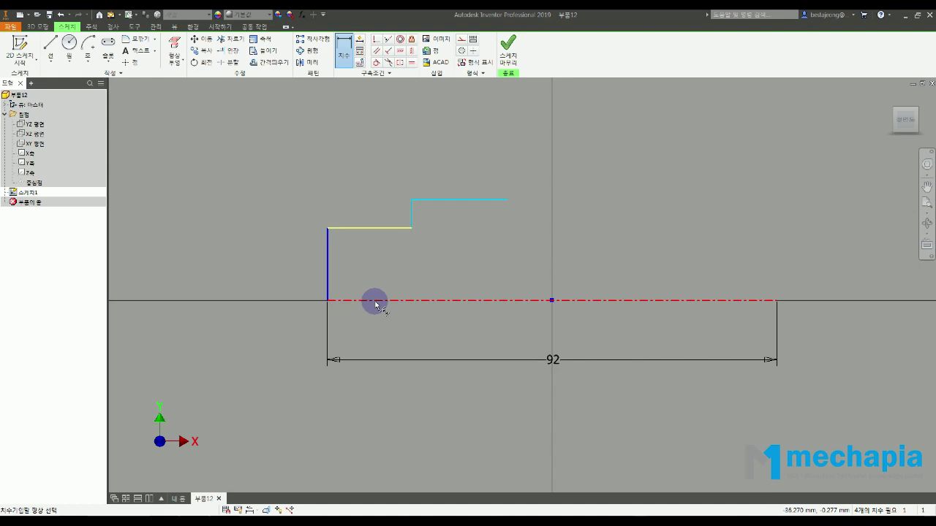
{"action": "left_click", "coordinate": [268, 291]}
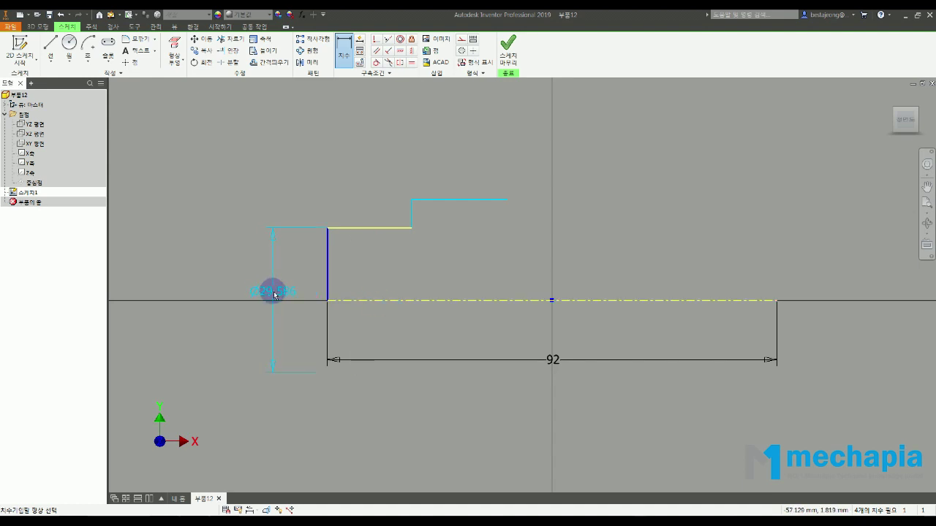
{"action": "type", "text": "15"}
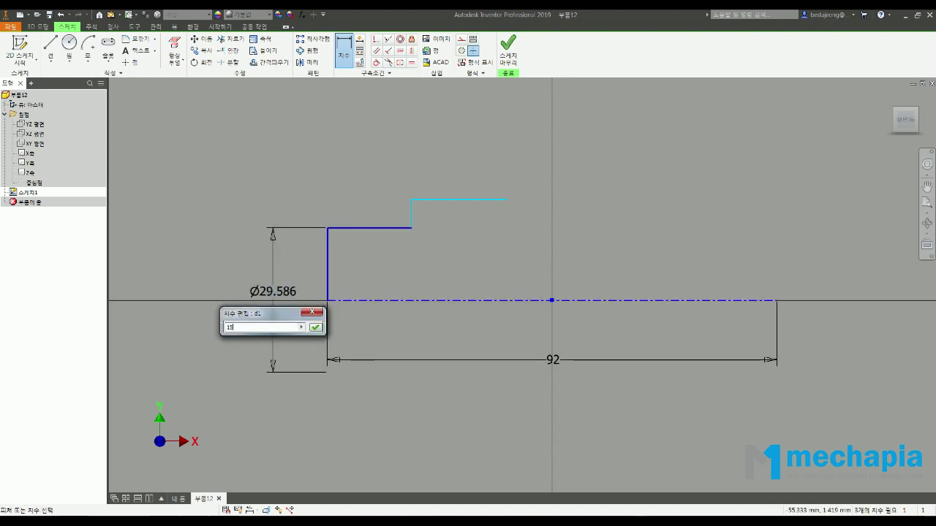
{"action": "key", "text": "Return"}
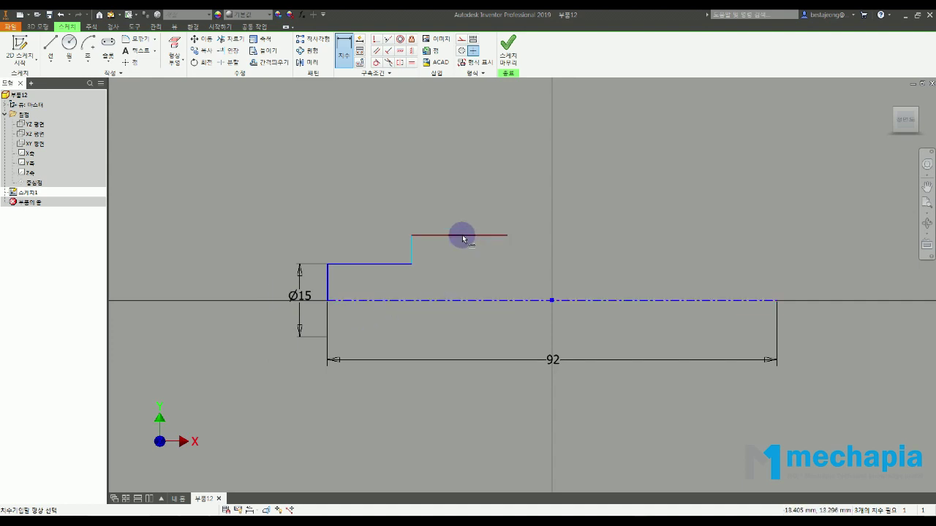
- Dimension the upper step's horizontal line from the centerline as a 23 mm diameter and apply the centerline format to the axis line
{"action": "left_click", "coordinate": [468, 305]}
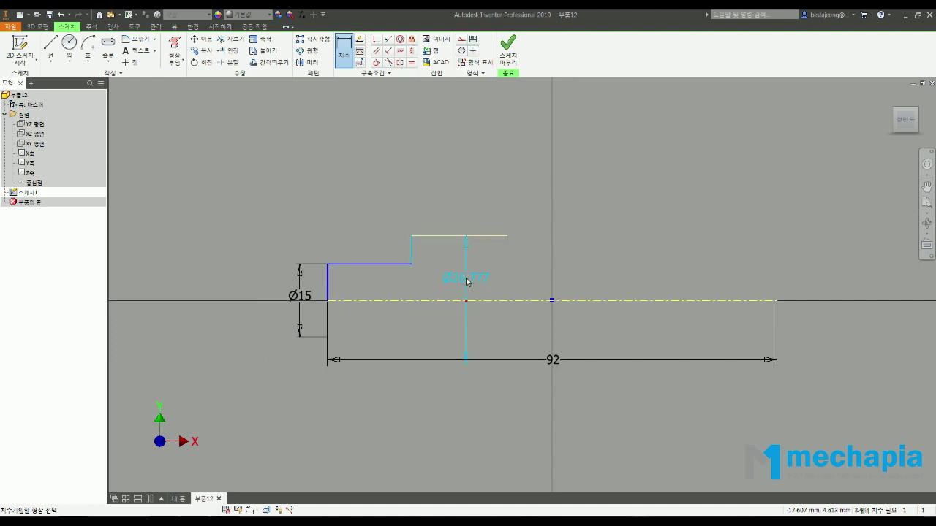
{"action": "left_click", "coordinate": [466, 282]}
{"action": "type", "text": "23"}
{"action": "key", "text": "Return"}
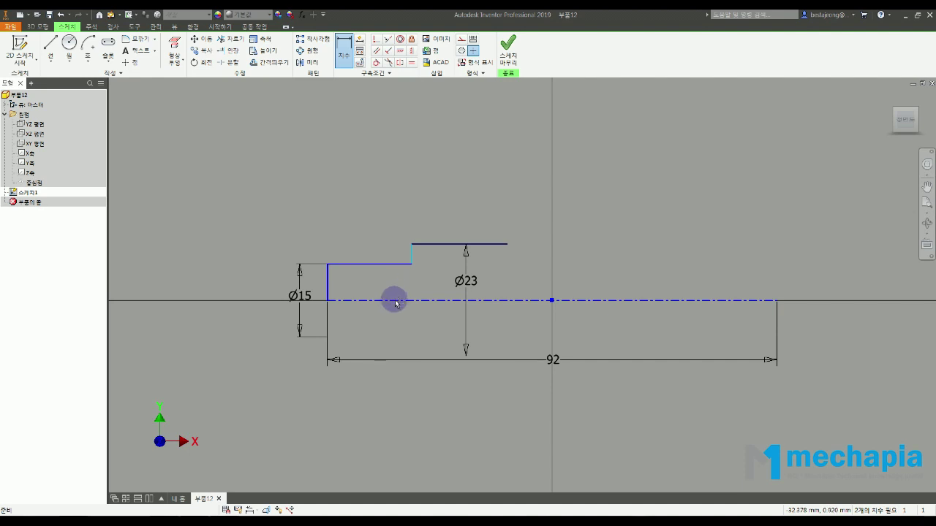
{"action": "key", "text": "Escape"}
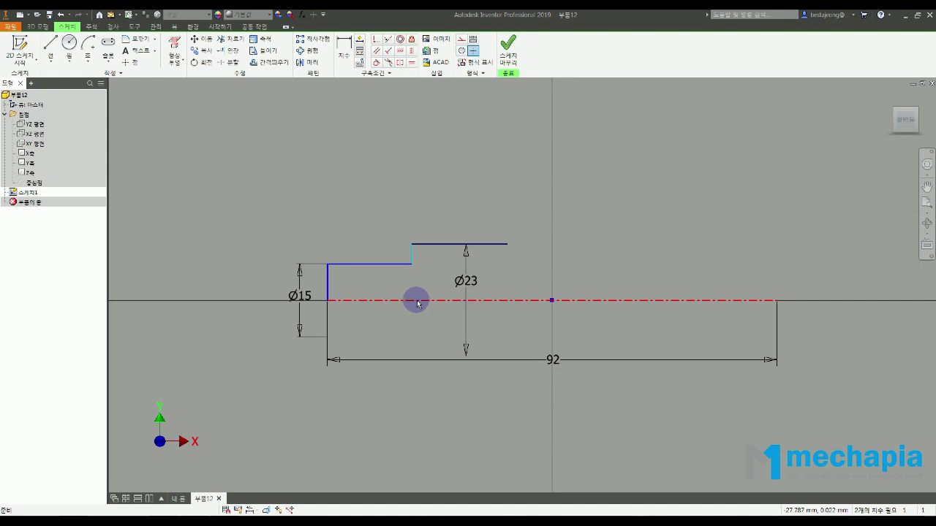
{"action": "right_click", "coordinate": [417, 302]}
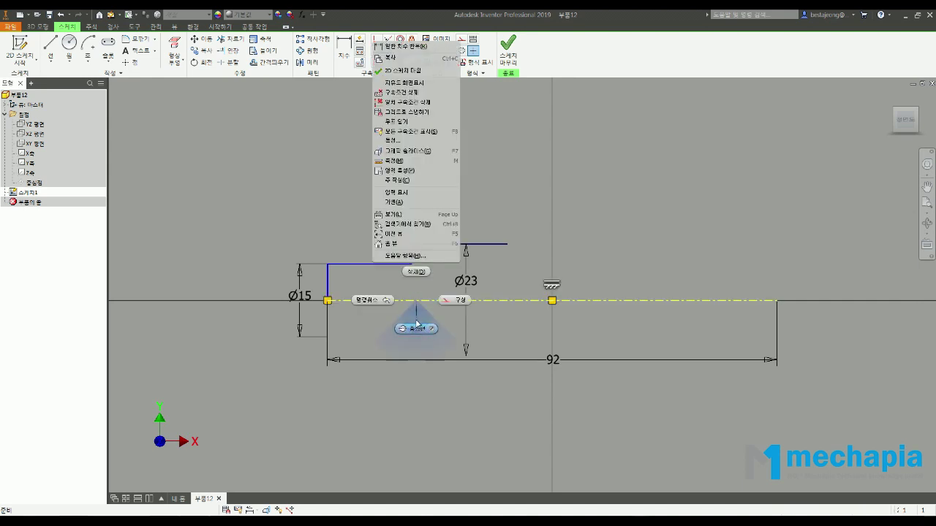
{"action": "left_click", "coordinate": [420, 329]}
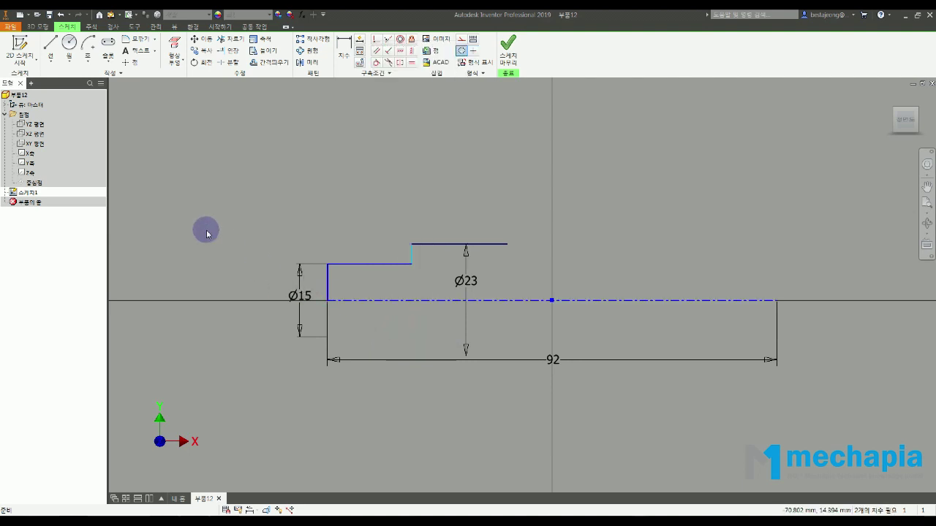
- Dimension the length of the upper step's horizontal line as 14 mm
{"action": "left_click", "coordinate": [345, 44]}
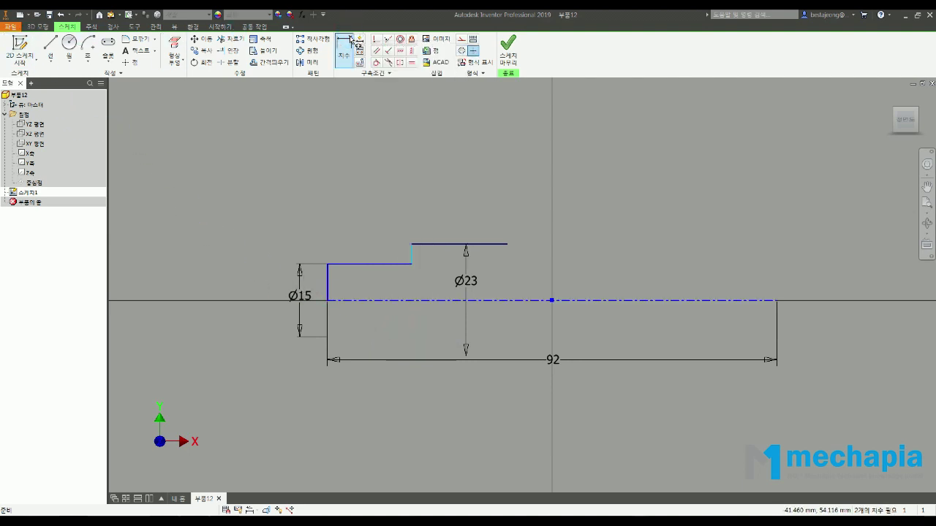
{"action": "left_click", "coordinate": [442, 243]}
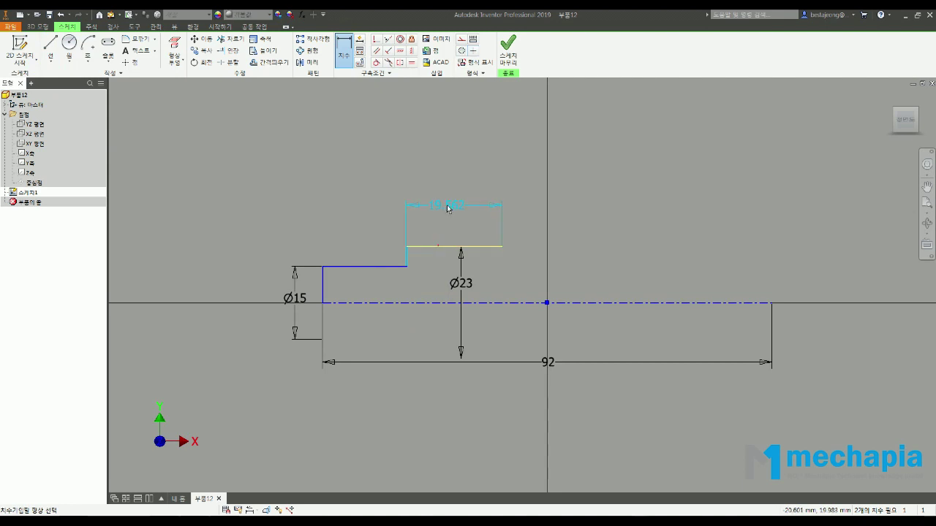
{"action": "left_click", "coordinate": [447, 208]}
{"action": "type", "text": "14"}
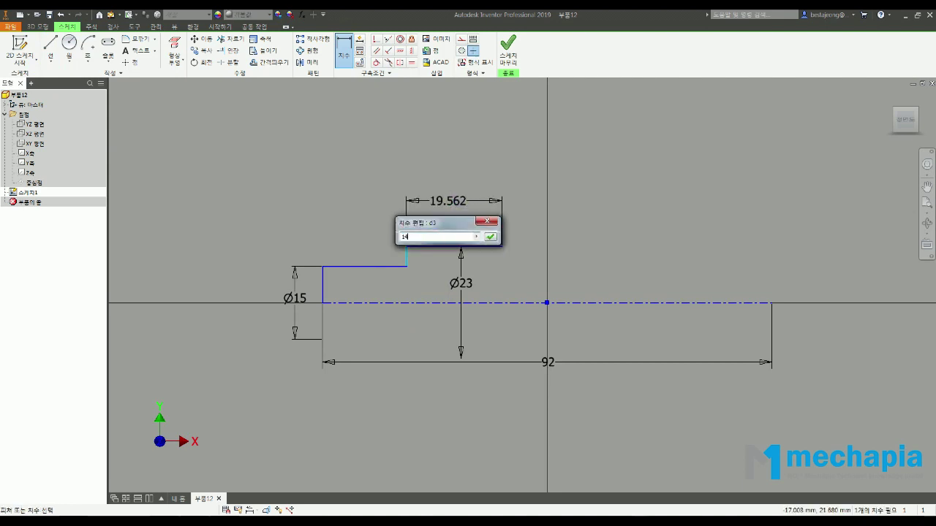
{"action": "key", "text": "Return"}
{"action": "key", "text": "Escape"}
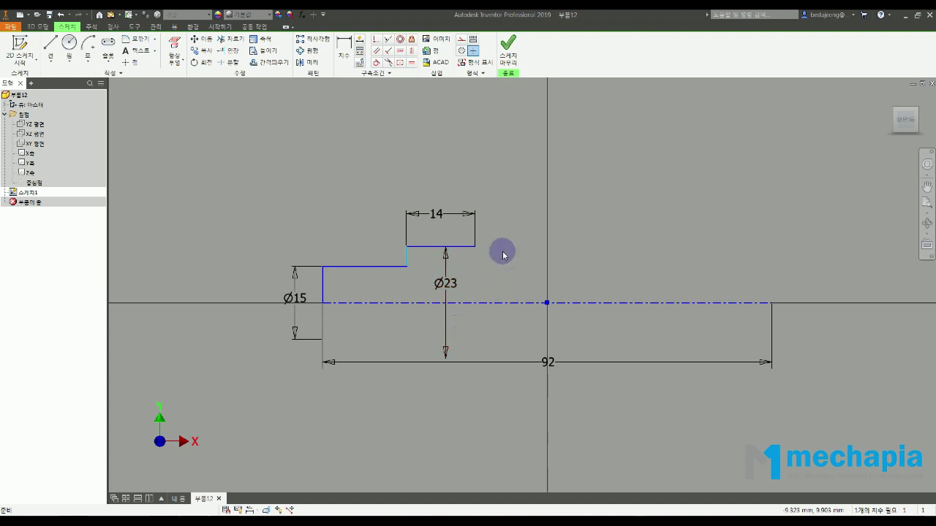
{"action": "scroll", "coordinate": [504, 257], "scroll_direction": "down", "scroll_amount": 3}
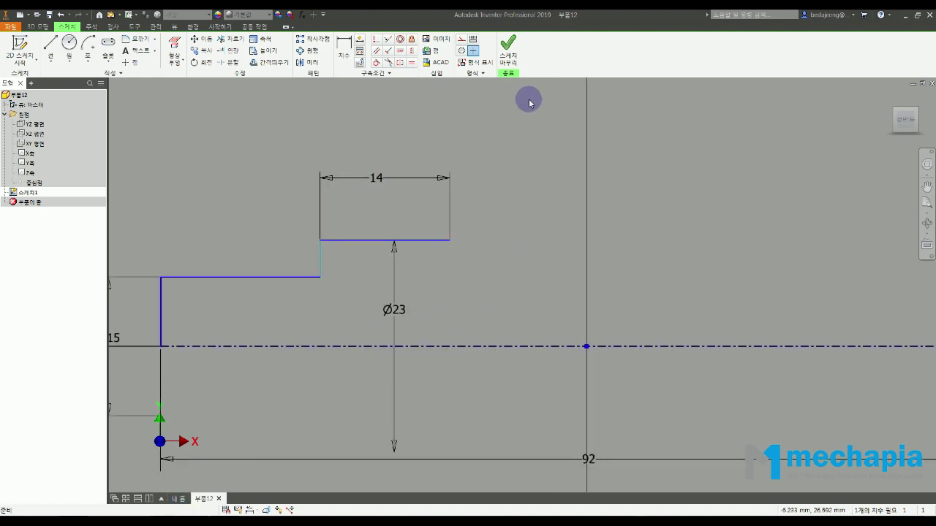
- Switch to the PDF drawing and examine the gear's upper and lower tooth root lines and the root diameter between them
{"action": "left_click", "coordinate": [82, 519]}
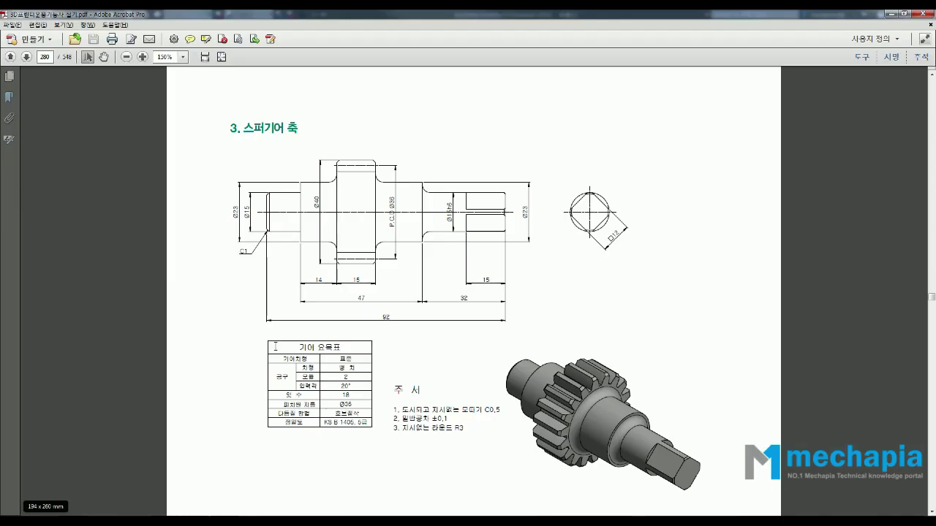
{"action": "scroll", "coordinate": [334, 142], "scroll_direction": "up", "scroll_amount": 3, "text": "ctrl"}
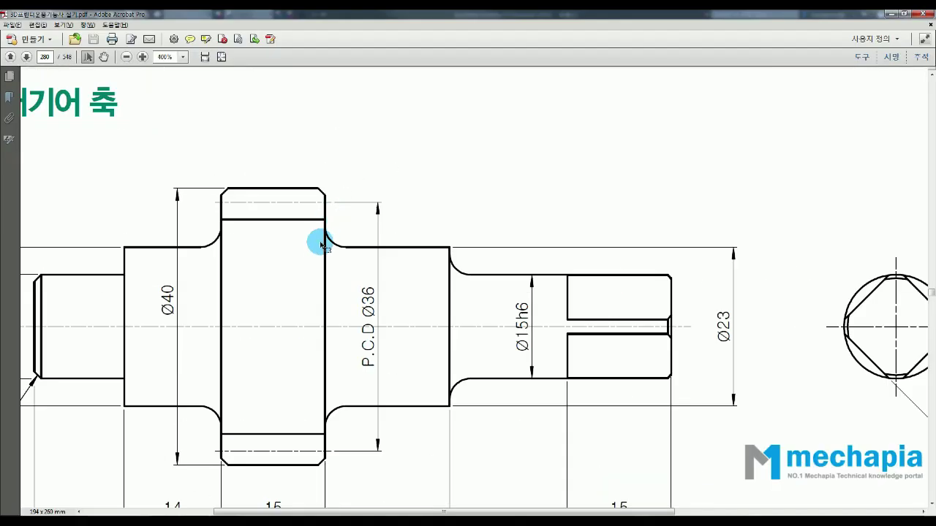
{"action": "scroll", "coordinate": [400, 229], "scroll_direction": "down", "scroll_amount": 1, "text": "ctrl"}
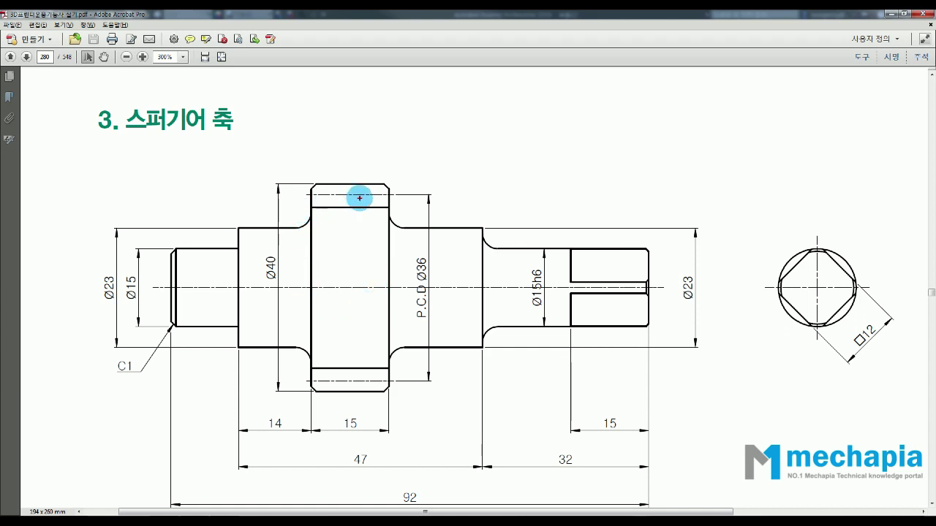
{"action": "left_click_drag", "start_coordinate": [371, 183], "coordinate": [376, 192]}
{"action": "left_click", "coordinate": [317, 208]}
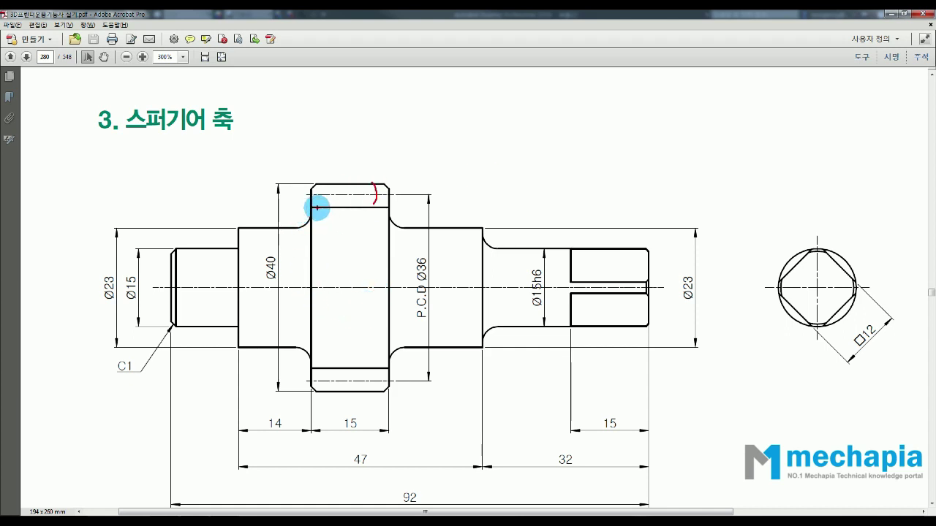
{"action": "left_click", "coordinate": [392, 205]}
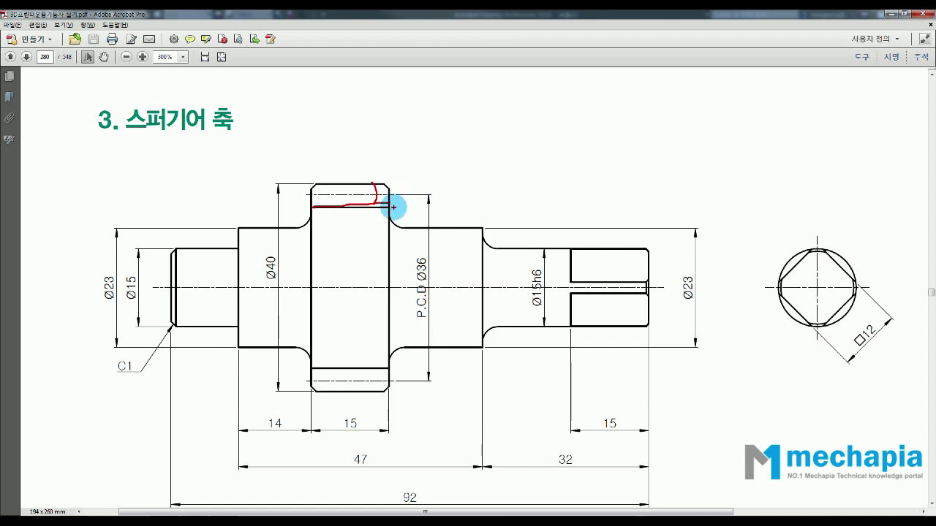
{"action": "left_click", "coordinate": [298, 211]}
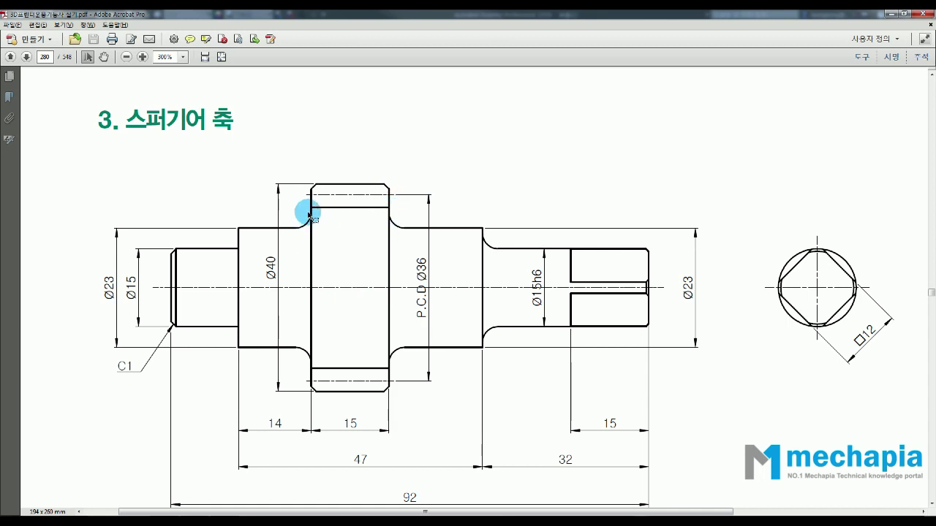
{"action": "left_click_drag", "start_coordinate": [307, 211], "coordinate": [344, 209]}
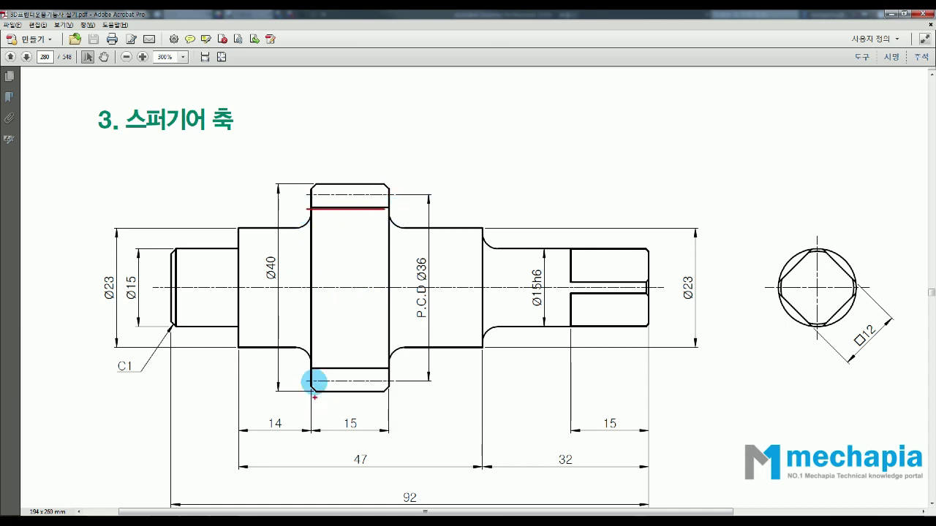
{"action": "left_click_drag", "start_coordinate": [311, 370], "coordinate": [384, 369]}
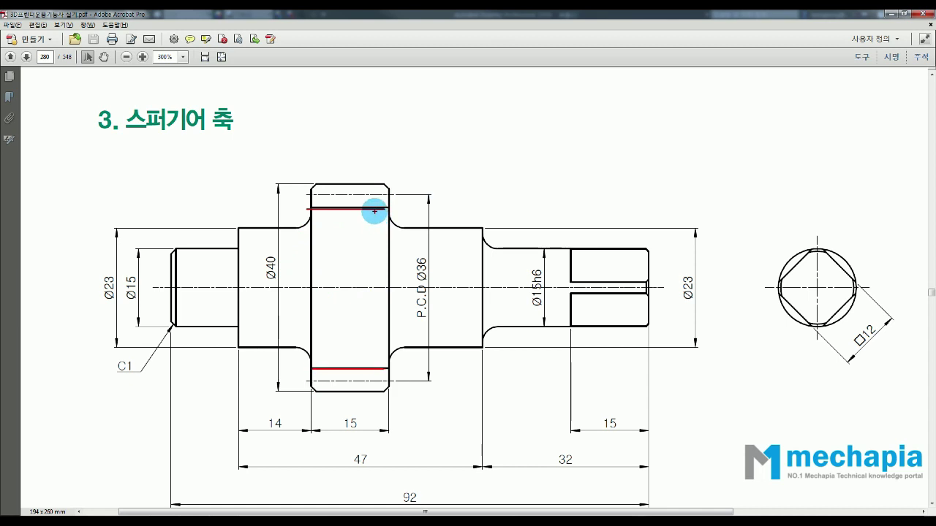
{"action": "left_click_drag", "start_coordinate": [375, 211], "coordinate": [373, 365]}
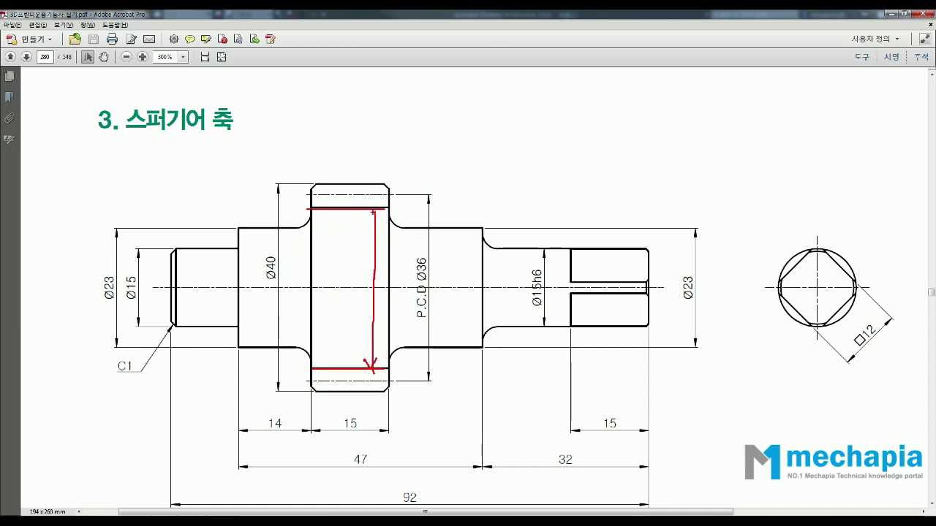
{"action": "key", "text": "Escape"}
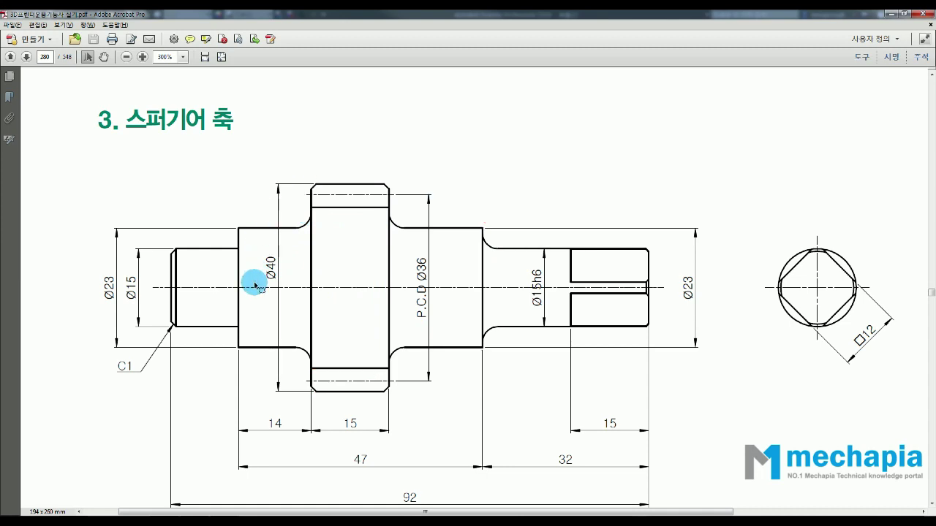
- Look up the gear module in the drawing's gear data table
{"action": "scroll", "coordinate": [407, 131], "scroll_direction": "down", "scroll_amount": 1, "text": "ctrl"}
{"action": "scroll", "coordinate": [277, 400], "scroll_direction": "down", "scroll_amount": 3}
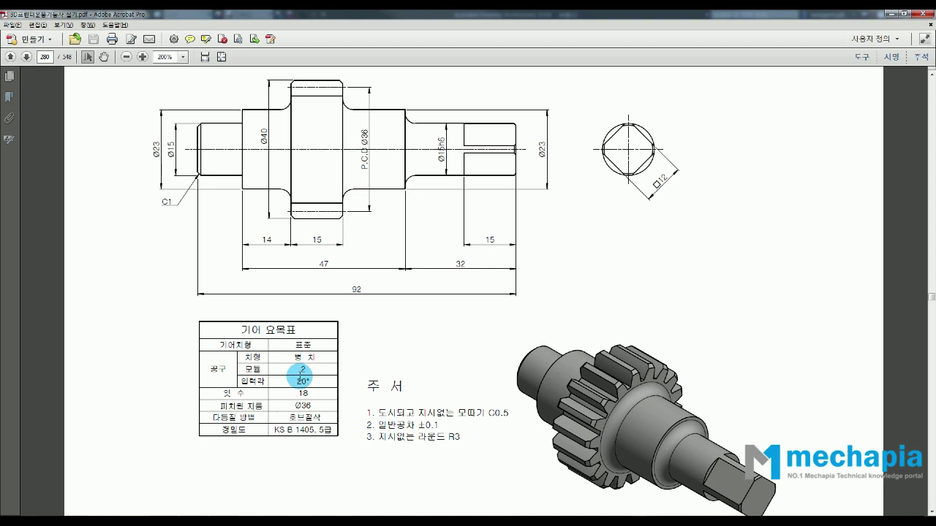
{"action": "key", "text": "ctrl+a"}
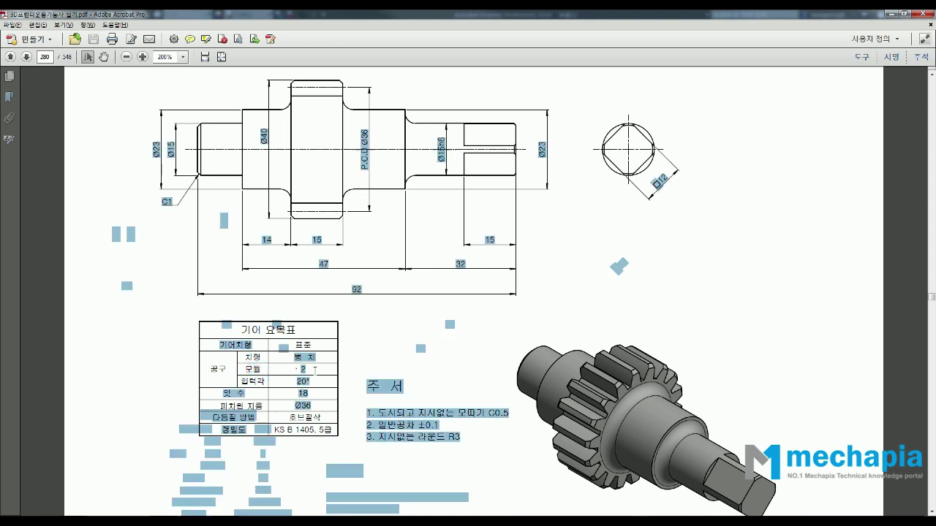
{"action": "left_click", "coordinate": [296, 368]}
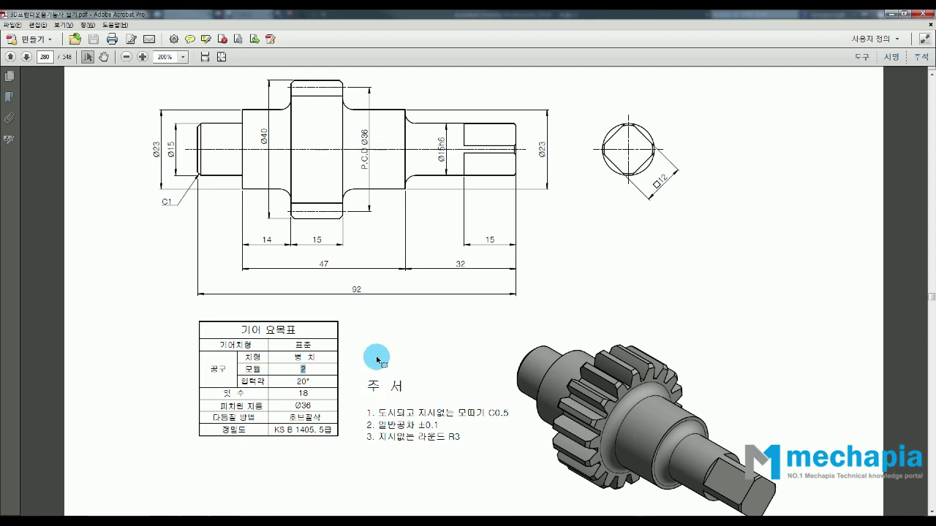
- Mark the tooth height beside the gear on the drawing and work it out as m × 2.25 = 4.5
{"action": "scroll", "coordinate": [377, 357], "scroll_direction": "up", "scroll_amount": 1}
{"action": "scroll", "coordinate": [327, 109], "scroll_direction": "up", "scroll_amount": 3, "text": "ctrl"}
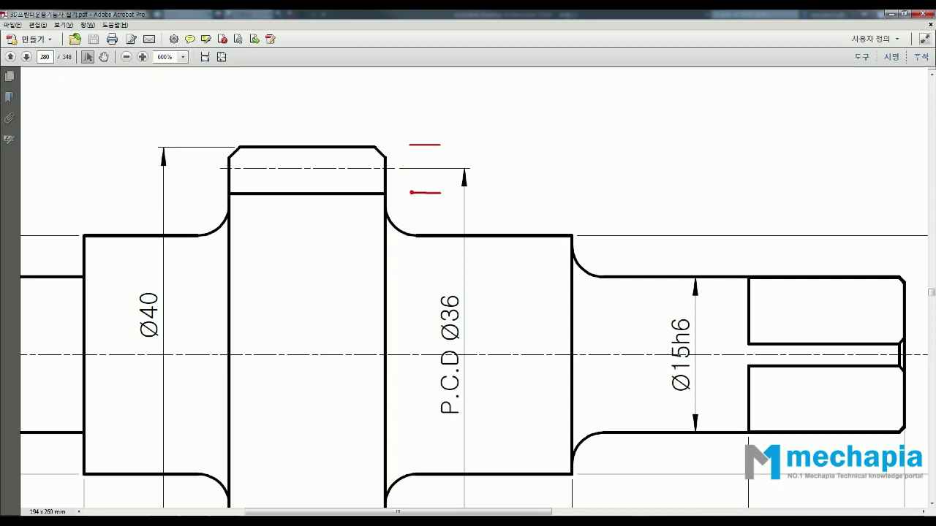
{"action": "left_click_drag", "start_coordinate": [423, 120], "coordinate": [429, 187]}
{"action": "left_click_drag", "start_coordinate": [417, 133], "coordinate": [418, 136]}
{"action": "left_click_drag", "start_coordinate": [494, 159], "coordinate": [545, 171]}
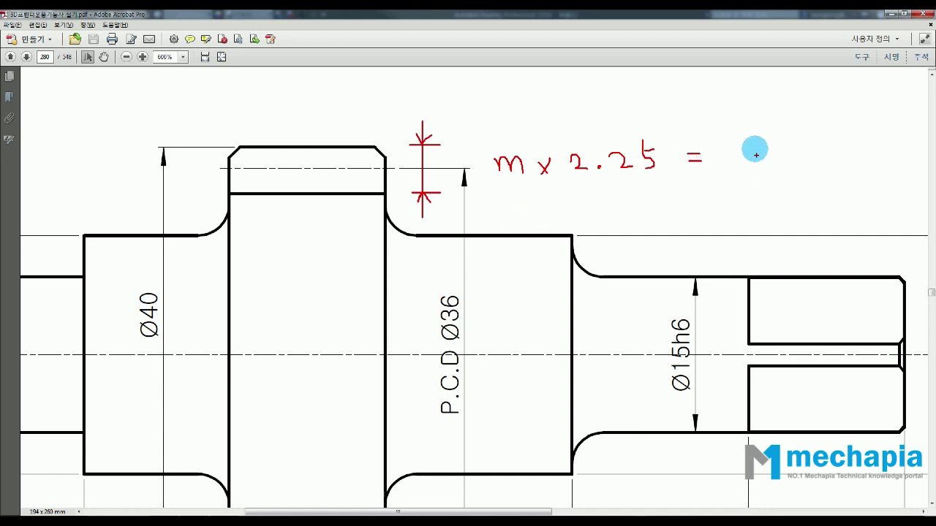
{"action": "left_click_drag", "start_coordinate": [719, 158], "coordinate": [744, 143]}
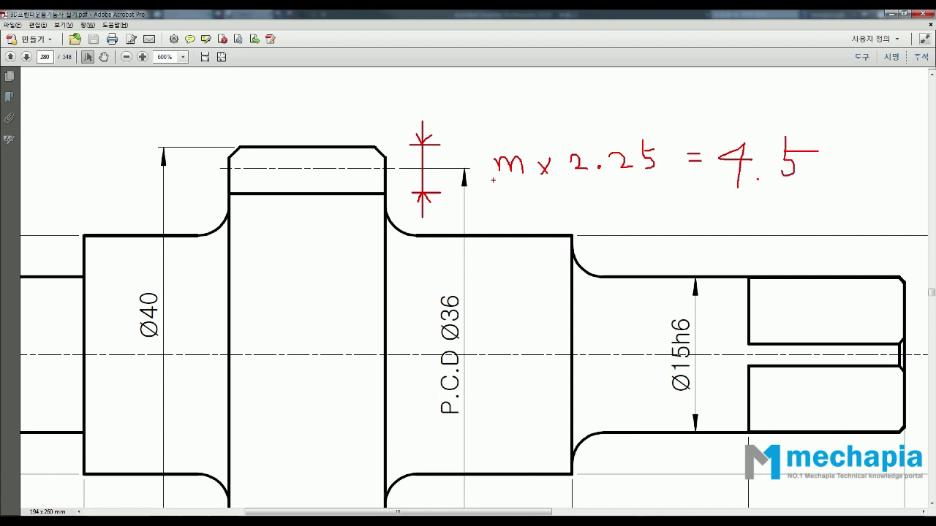
{"action": "left_click_drag", "start_coordinate": [359, 150], "coordinate": [359, 193]}
{"action": "key", "text": "Escape"}
{"action": "scroll", "coordinate": [480, 163], "scroll_direction": "down", "scroll_amount": 2, "text": "ctrl"}
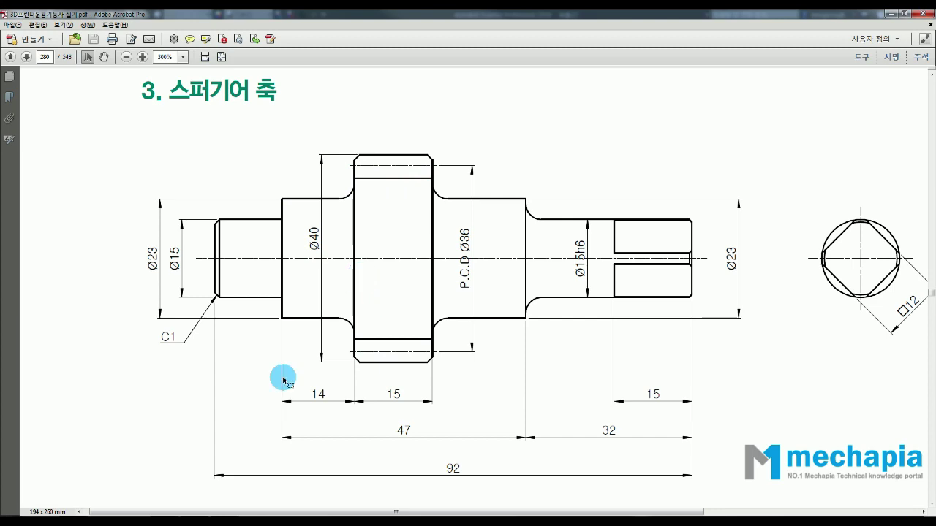
- Switch back to Inventor and sketch a vertical line up from the 14 mm line's free end, followed by a horizontal line about 12 mm long
{"action": "key", "text": "alt+Tab"}
{"action": "scroll", "coordinate": [492, 256], "scroll_direction": "down", "scroll_amount": 3}
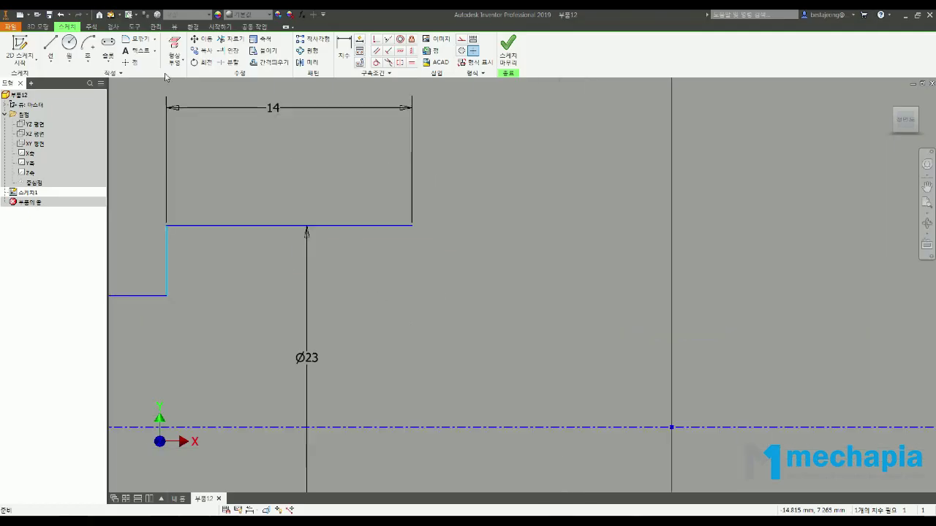
{"action": "left_click", "coordinate": [50, 47]}
{"action": "scroll", "coordinate": [361, 280], "scroll_direction": "up", "scroll_amount": 2}
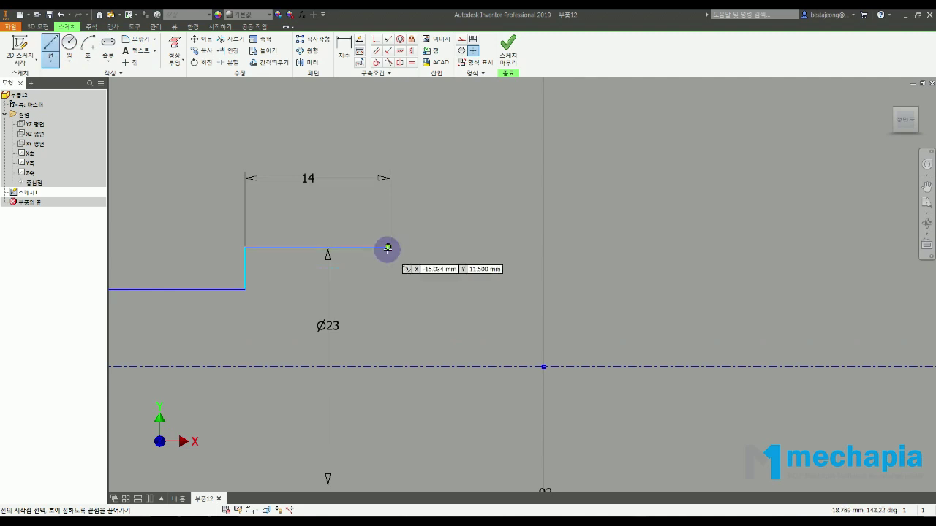
{"action": "left_click", "coordinate": [390, 248]}
{"action": "left_click", "coordinate": [392, 160]}
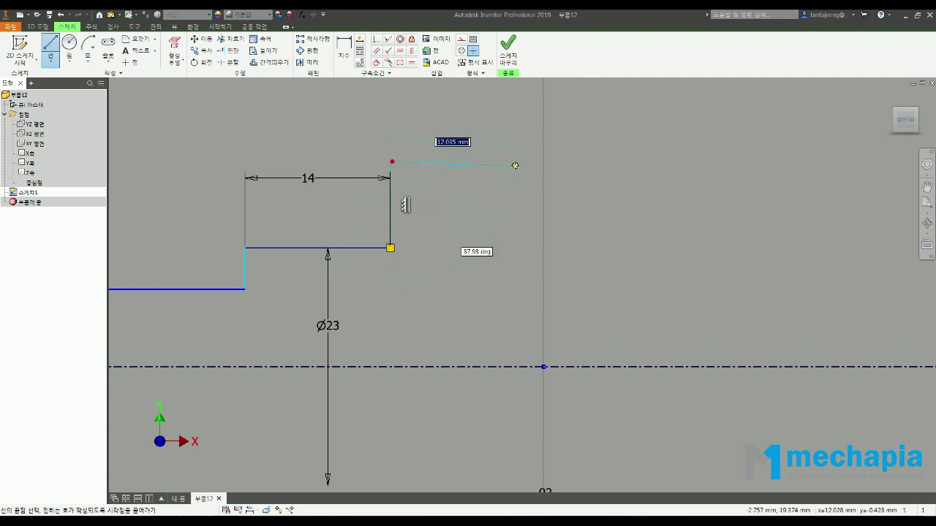
{"action": "left_click", "coordinate": [514, 161]}
{"action": "key", "text": "Escape"}
- Dimension the new horizontal line from the centerline as a 31 mm diameter
{"action": "left_click", "coordinate": [348, 59]}
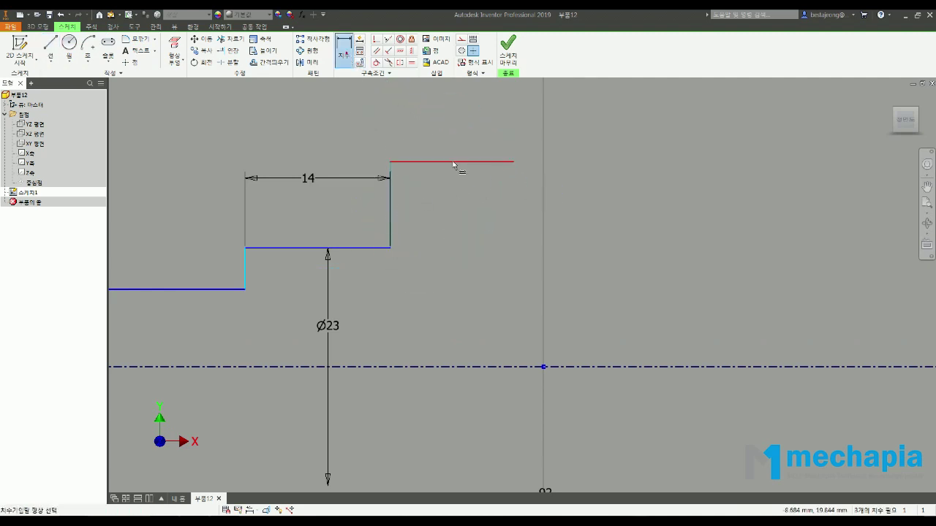
{"action": "left_click", "coordinate": [455, 163]}
{"action": "left_click", "coordinate": [441, 368]}
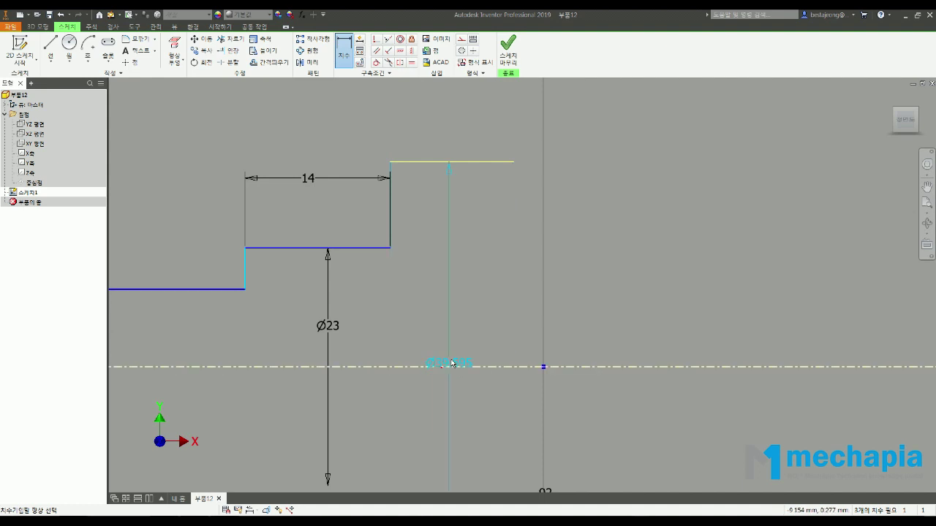
{"action": "left_click", "coordinate": [471, 312]}
{"action": "type", "text": "3"}
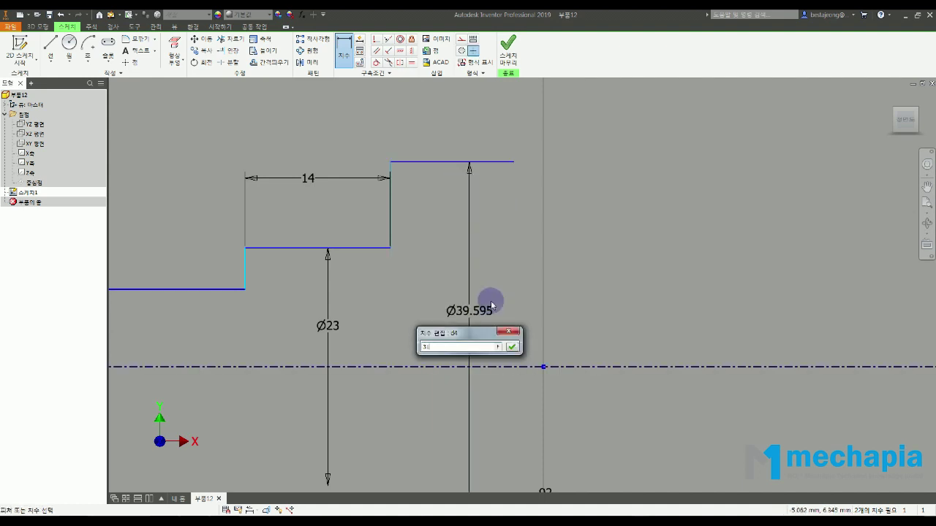
{"action": "type", "text": "1"}
{"action": "key", "text": "Return"}
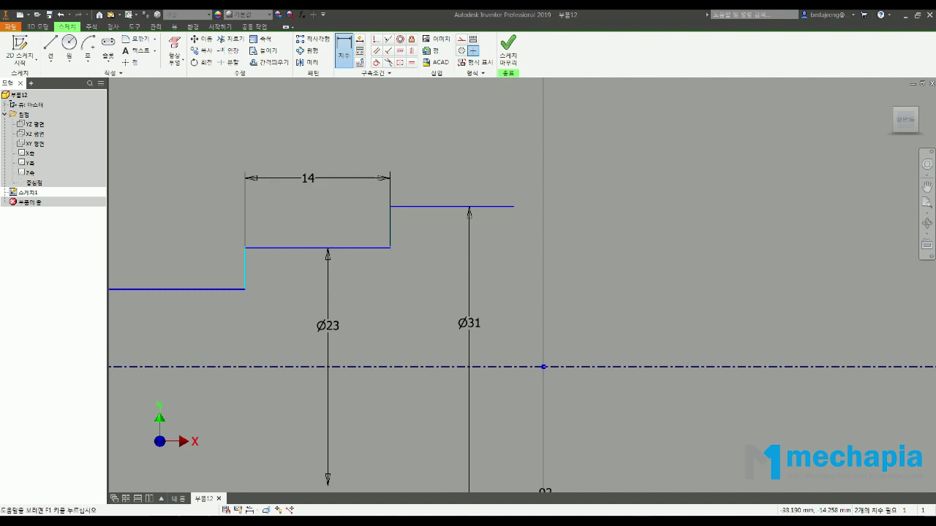
- Check the gear width in the PDF drawing and, back in Inventor, dimension the 31 mm diameter line's length as 15 mm
{"action": "key", "text": "alt+Tab"}
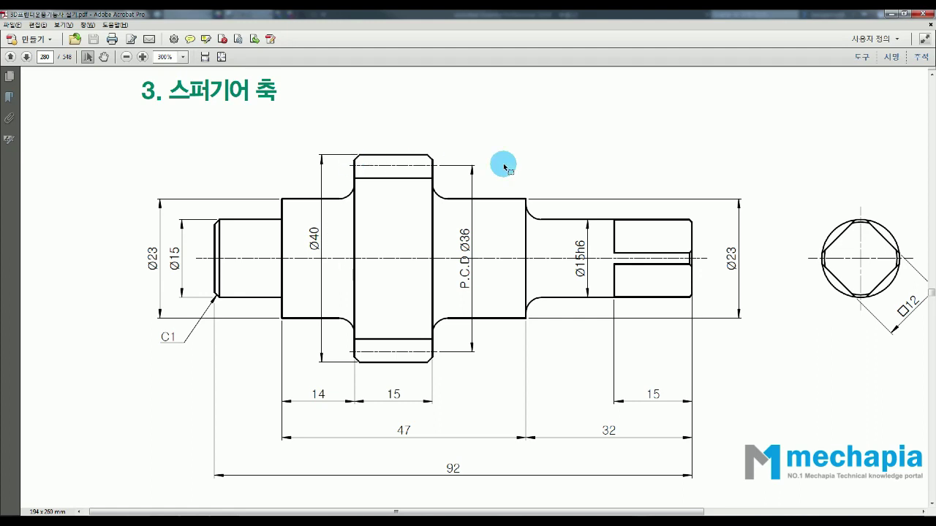
{"action": "left_click_drag", "start_coordinate": [422, 418], "coordinate": [382, 379]}
{"action": "left_click", "coordinate": [505, 428]}
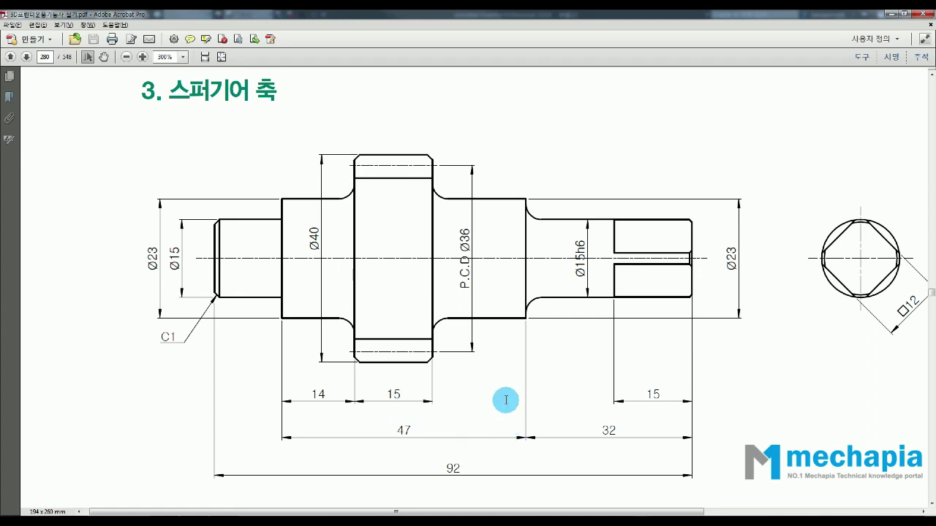
{"action": "key", "text": "alt+Tab"}
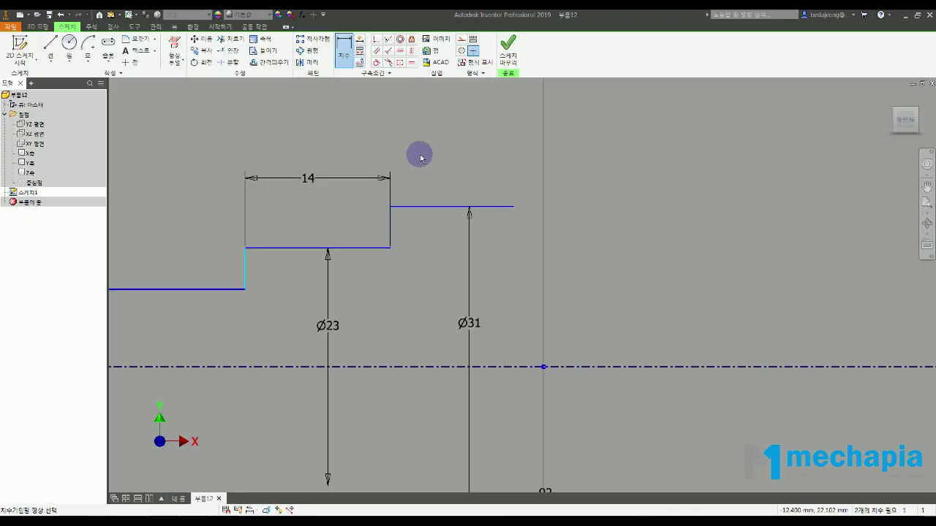
{"action": "left_click", "coordinate": [439, 209]}
{"action": "left_click", "coordinate": [466, 147]}
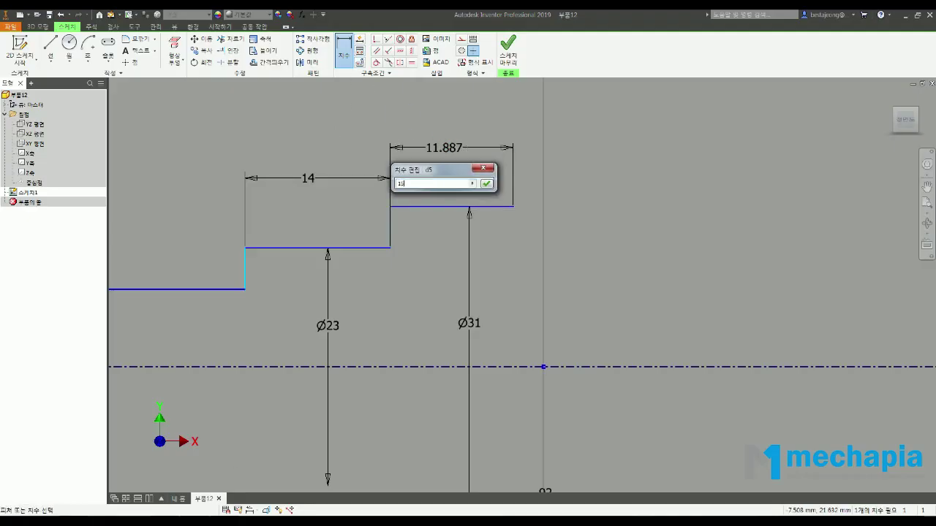
{"action": "key", "text": "Return"}
{"action": "scroll", "coordinate": [437, 299], "scroll_direction": "up", "scroll_amount": 3}
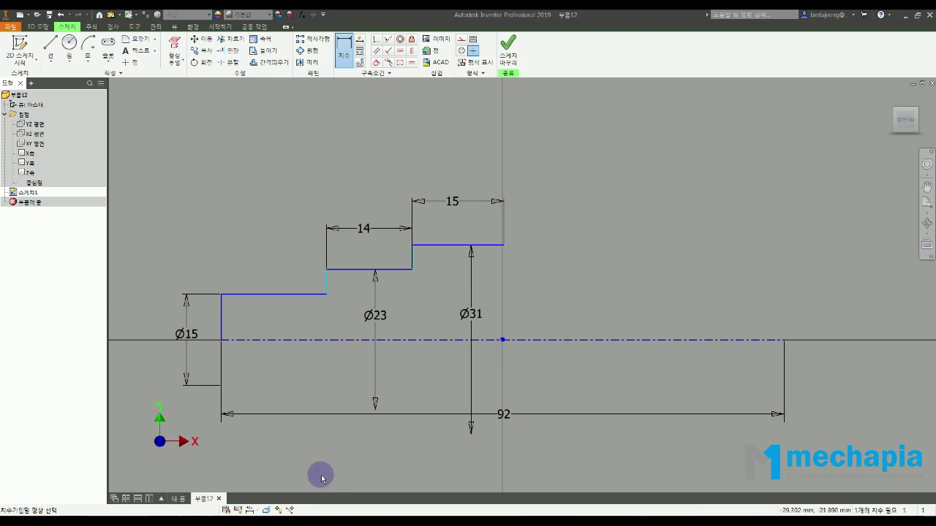
- Check the PDF drawing, then continue the Inventor profile from the 15 mm line: down about 3 mm, right, down, right, and down to the centerline's end
{"action": "key", "text": "alt+Tab"}
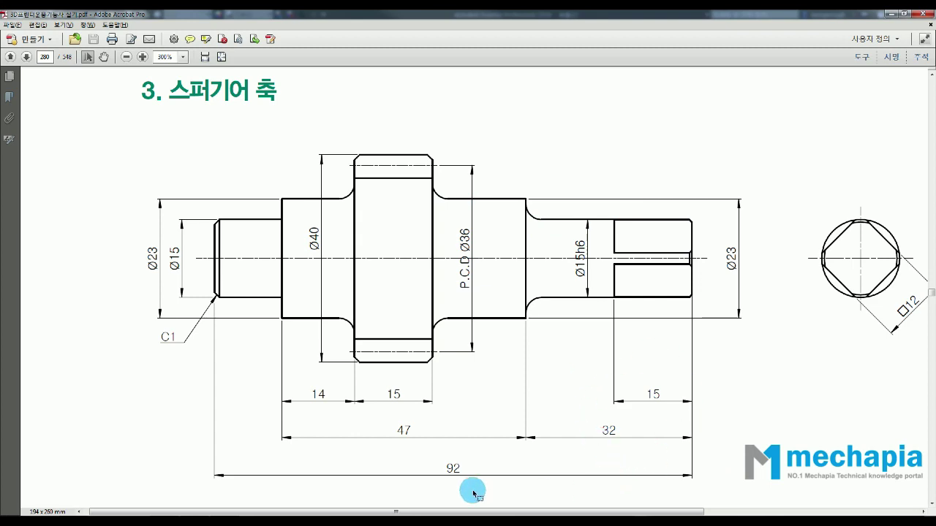
{"action": "key", "text": "alt+Tab"}
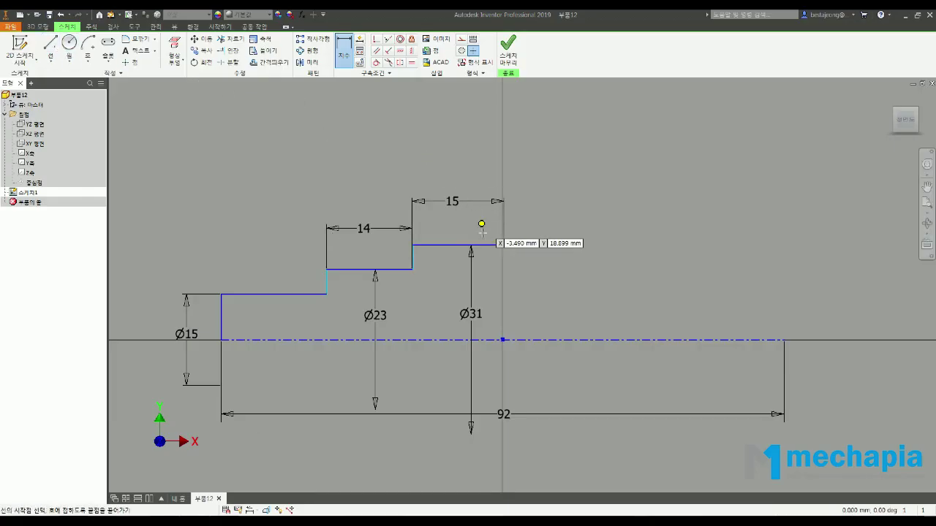
{"action": "left_click", "coordinate": [506, 245]}
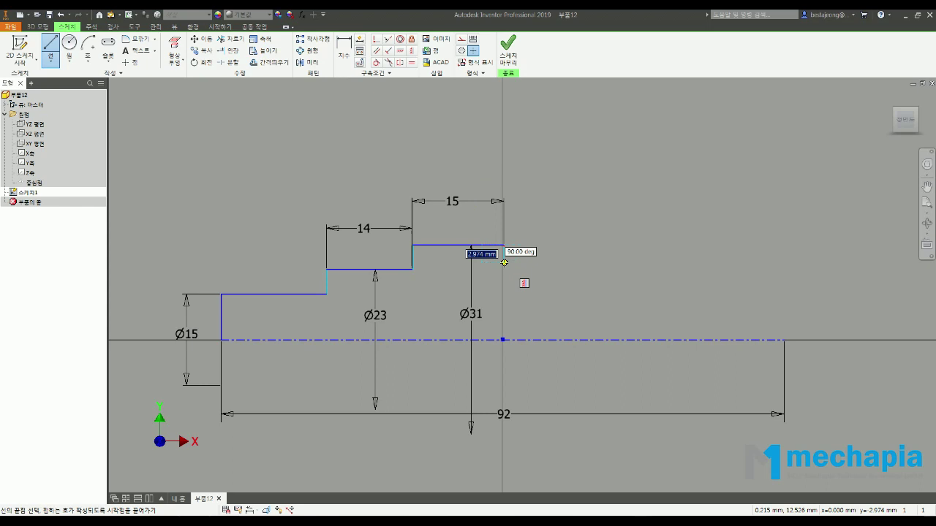
{"action": "left_click", "coordinate": [644, 262]}
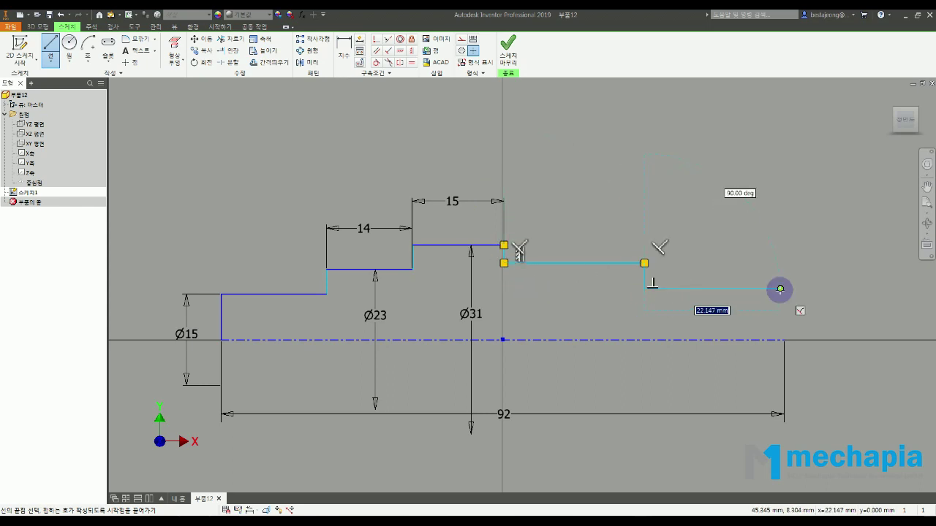
{"action": "left_click", "coordinate": [784, 289]}
{"action": "left_click", "coordinate": [785, 340]}
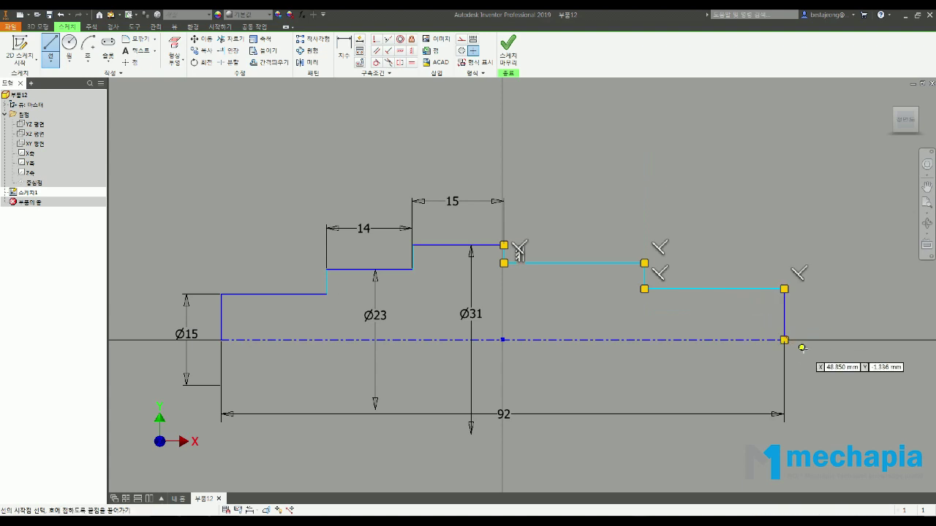
{"action": "middle_click_drag", "start_coordinate": [754, 350], "coordinate": [668, 351]}
{"action": "key", "text": "Escape"}
- Dimension the horizontal line just past the 31 mm diameter section from the centerline as a 23 mm diameter
{"action": "left_click", "coordinate": [343, 57]}
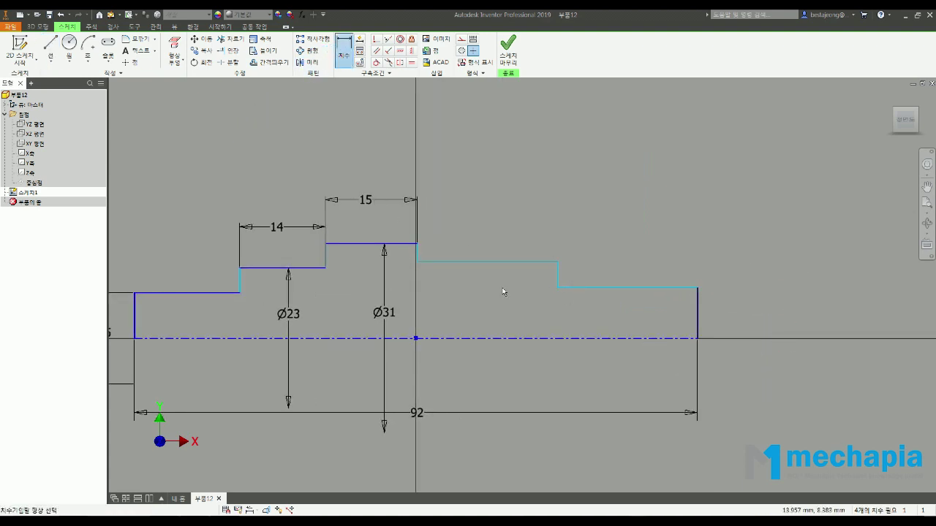
{"action": "left_click", "coordinate": [512, 302]}
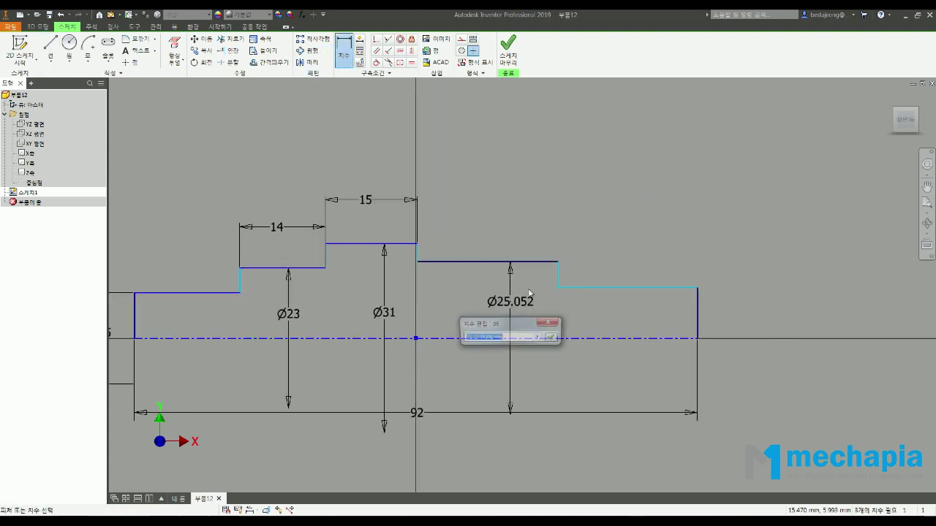
{"action": "type", "text": "23"}
{"action": "key", "text": "Return"}
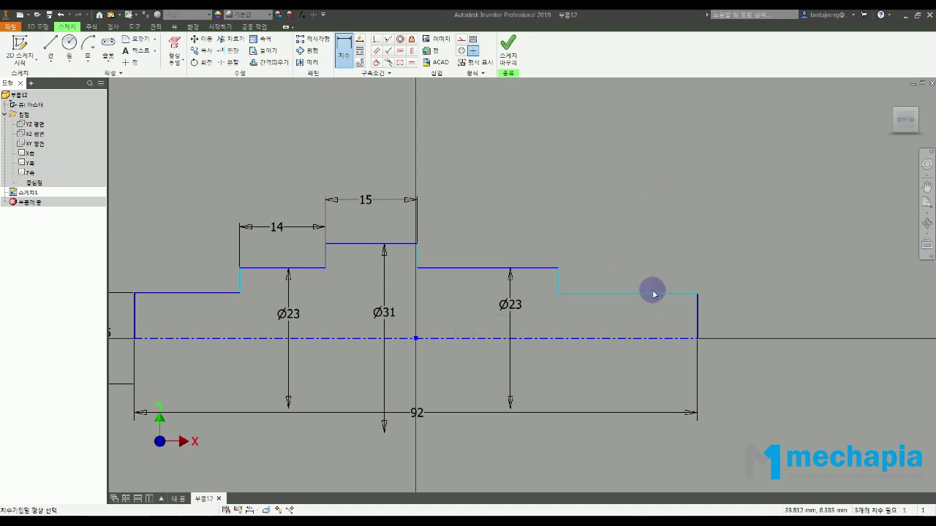
- Dimension the profile's last horizontal line as a 15 mm diameter from the centerline and set its length to 32 mm
{"action": "left_click", "coordinate": [744, 335]}
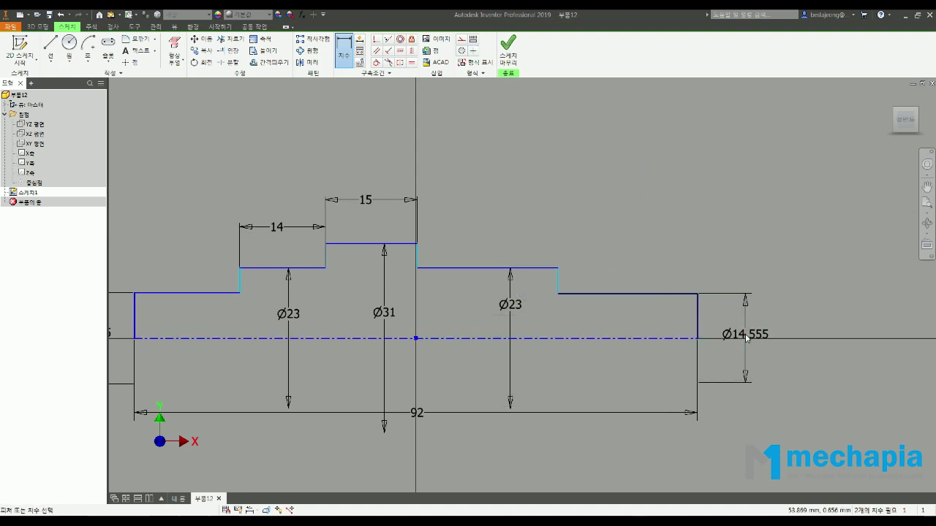
{"action": "key", "text": "Return"}
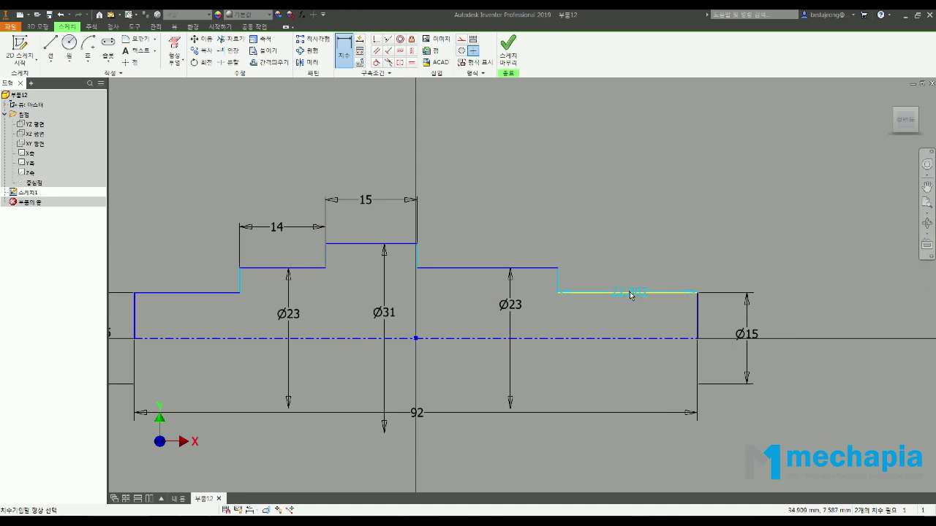
{"action": "left_click", "coordinate": [633, 231]}
{"action": "key", "text": "Return"}
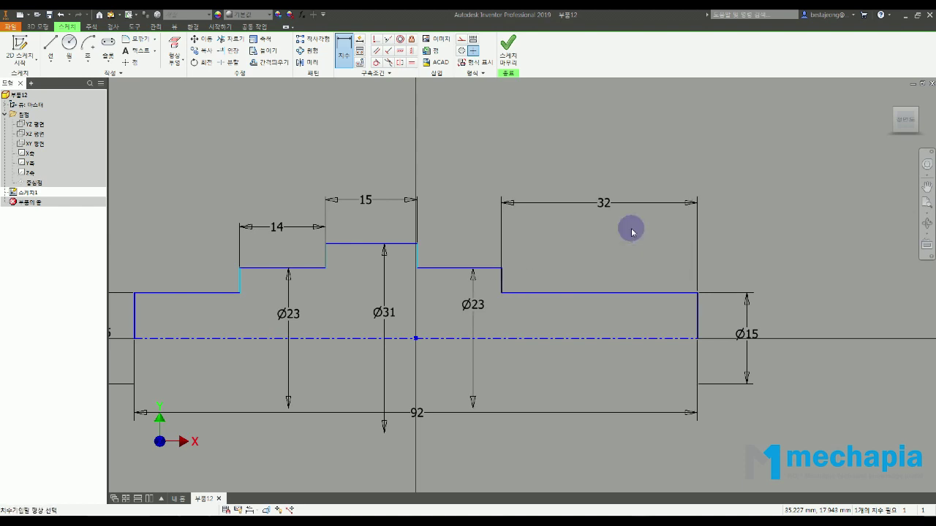
- Check the shoulder spacing in the PDF drawing and, back in Inventor, dimension the distance between the outer 23 mm diameter shoulders as 47 mm
{"action": "scroll", "coordinate": [641, 253], "scroll_direction": "up", "scroll_amount": 2}
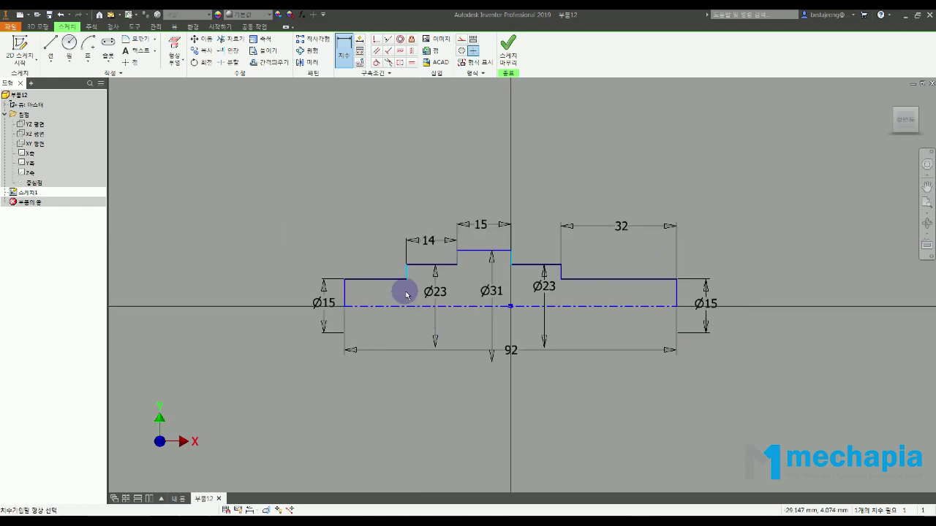
{"action": "key", "text": "alt+Tab"}
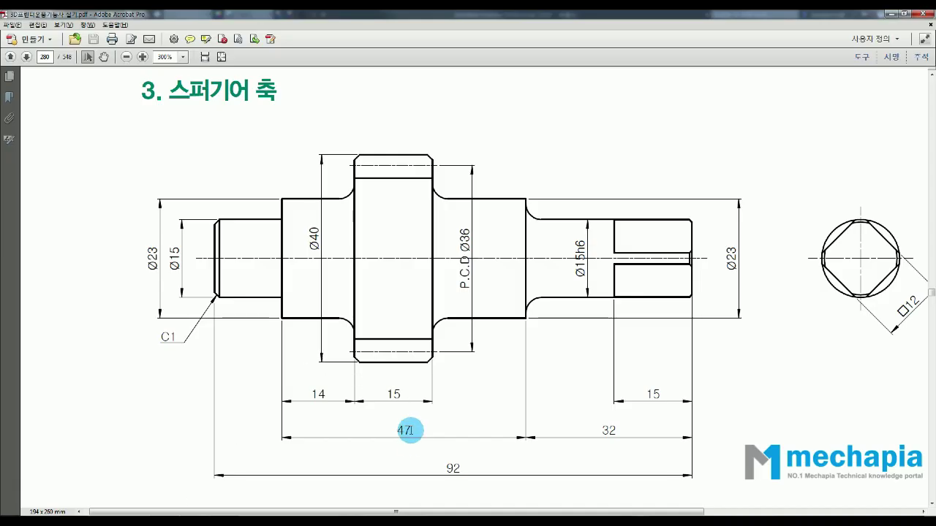
{"action": "left_click_drag", "start_coordinate": [425, 450], "coordinate": [368, 420]}
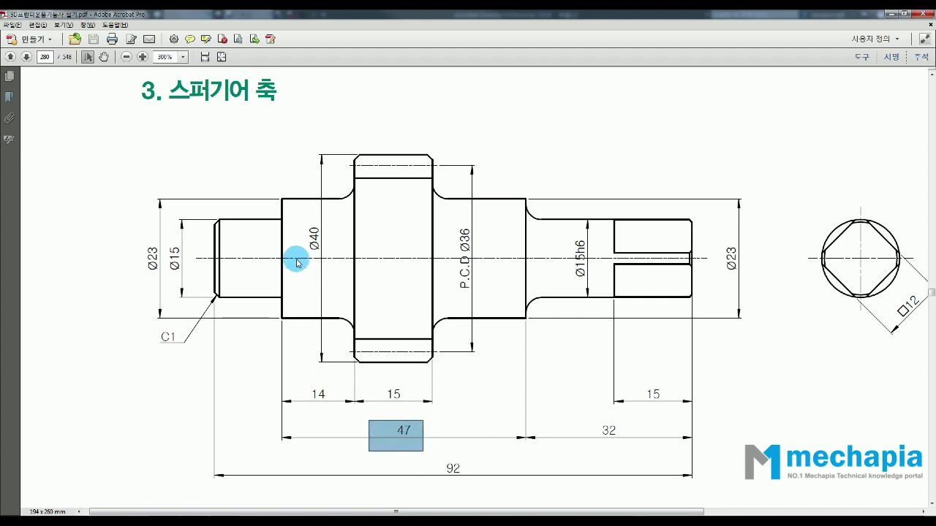
{"action": "left_click_drag", "start_coordinate": [283, 183], "coordinate": [303, 347]}
{"action": "left_click_drag", "start_coordinate": [519, 174], "coordinate": [512, 364]}
{"action": "left_click", "coordinate": [504, 413]}
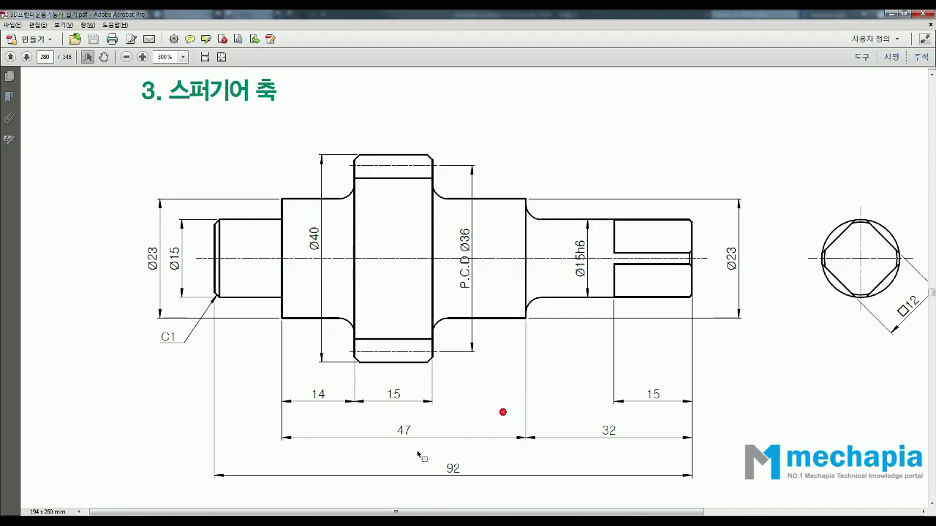
{"action": "key", "text": "alt+Tab"}
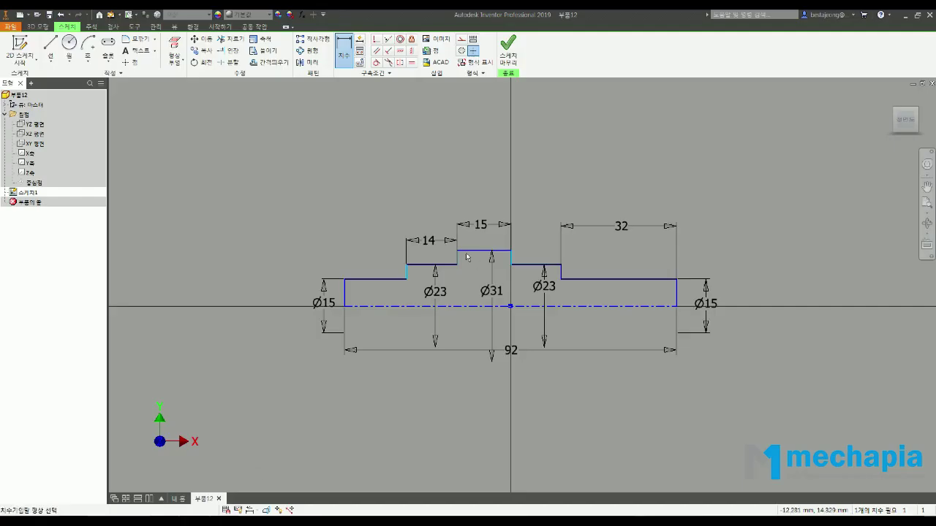
{"action": "scroll", "coordinate": [466, 257], "scroll_direction": "down", "scroll_amount": 3}
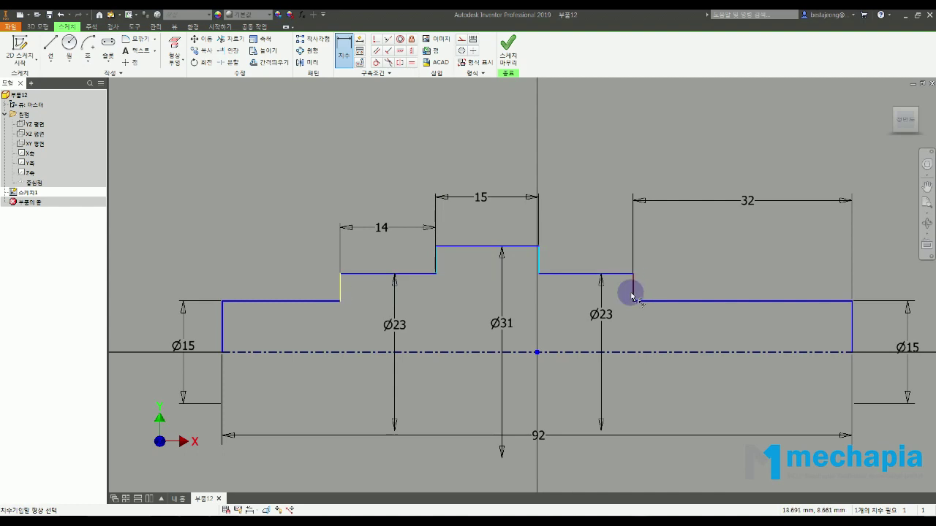
{"action": "left_click", "coordinate": [483, 144]}
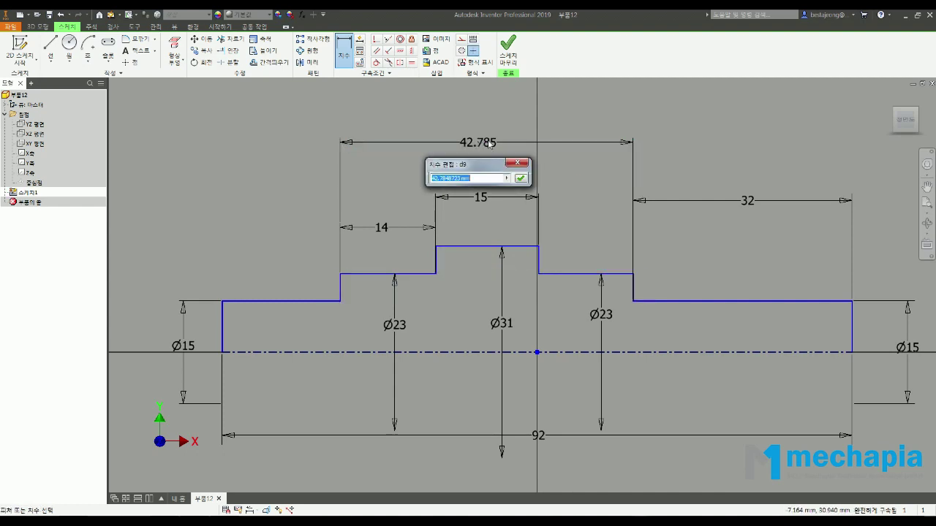
{"action": "type", "text": "47"}
{"action": "key", "text": "Return"}
- Revolve the closed half-profile a full turn around the centerline into a solid shaft
{"action": "scroll", "coordinate": [511, 164], "scroll_direction": "up", "scroll_amount": 2}
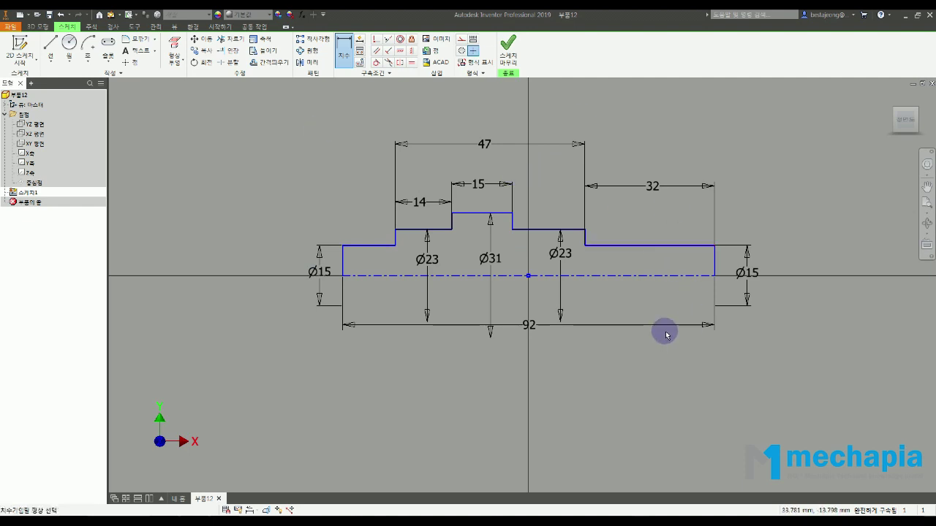
{"action": "left_click", "coordinate": [38, 27]}
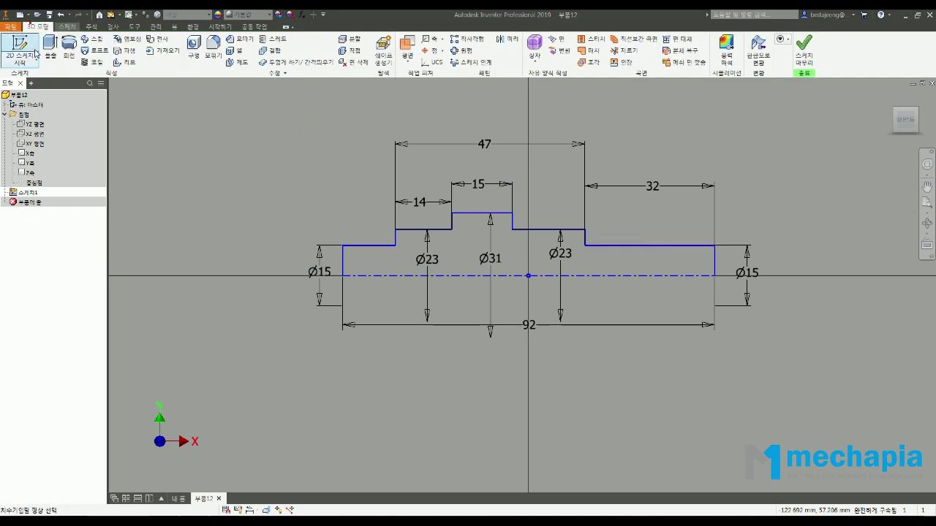
{"action": "left_click", "coordinate": [69, 62]}
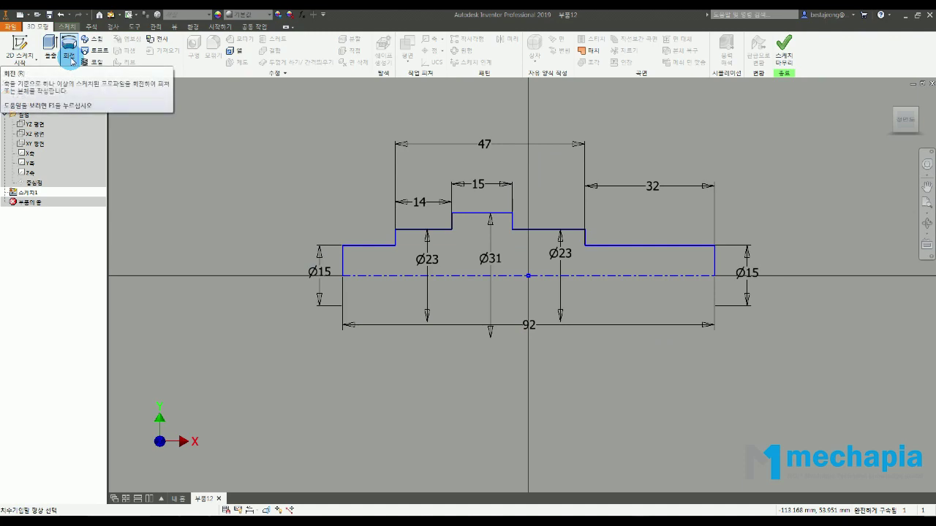
{"action": "scroll", "coordinate": [524, 314], "scroll_direction": "down", "scroll_amount": 5}
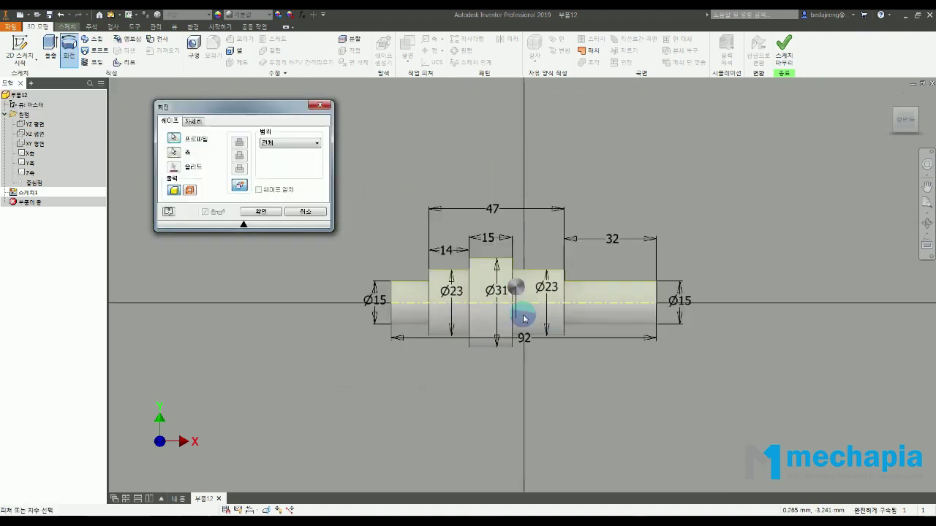
{"action": "middle_click_drag", "start_coordinate": [487, 357], "coordinate": [416, 376], "text": "shift"}
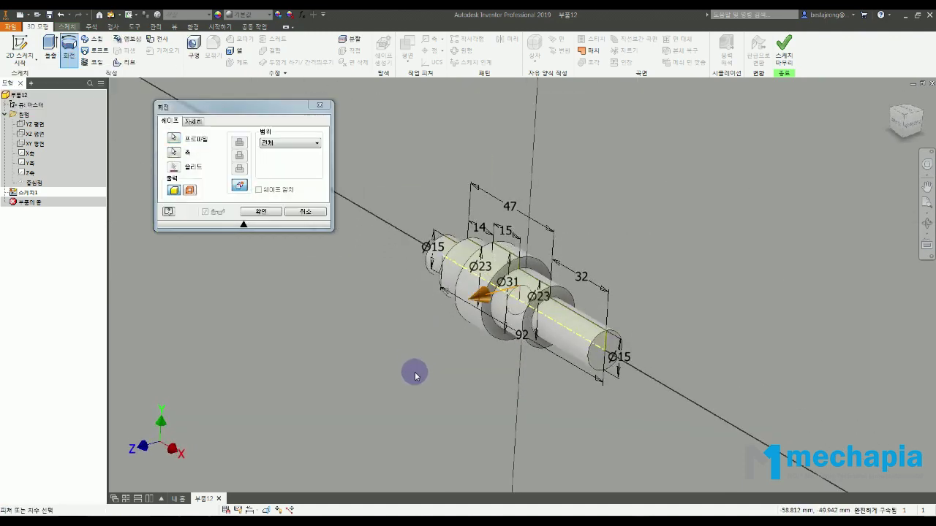
{"action": "scroll", "coordinate": [444, 359], "scroll_direction": "up", "scroll_amount": 2}
{"action": "left_click", "coordinate": [267, 212]}
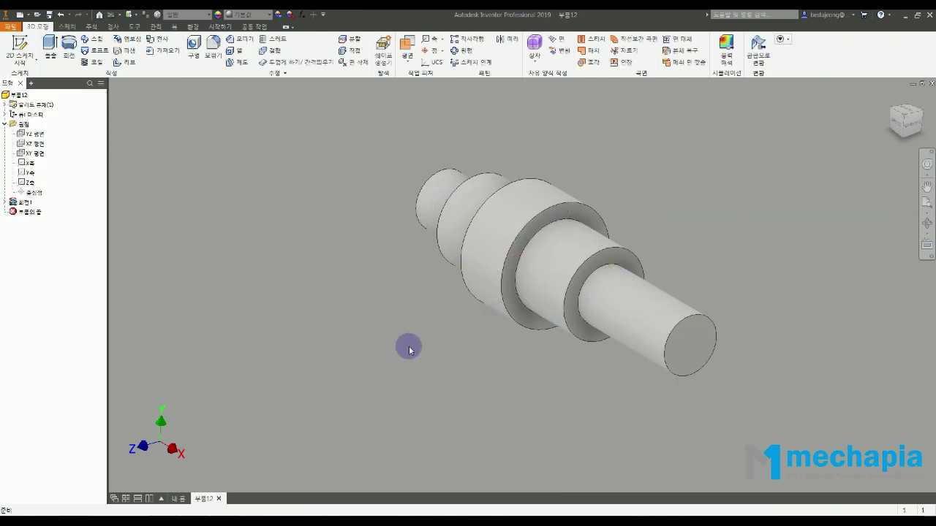
- Start a new sketch on the ring-shaped end face of the 31 mm diameter section, on the longer shaft end's side
{"action": "middle_click_drag", "start_coordinate": [496, 256], "coordinate": [533, 356], "text": "shift"}
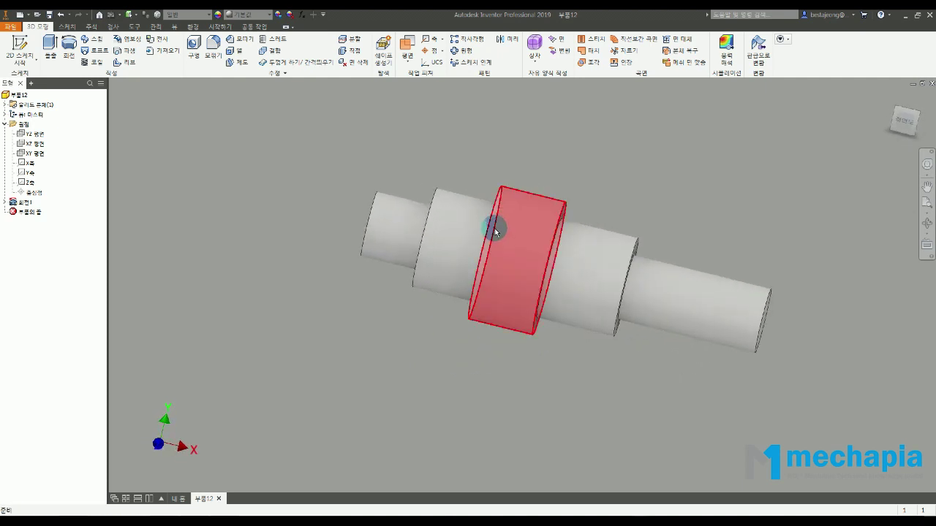
{"action": "middle_click_drag", "start_coordinate": [498, 227], "coordinate": [527, 348], "text": "shift"}
{"action": "scroll", "coordinate": [543, 203], "scroll_direction": "down", "scroll_amount": 5}
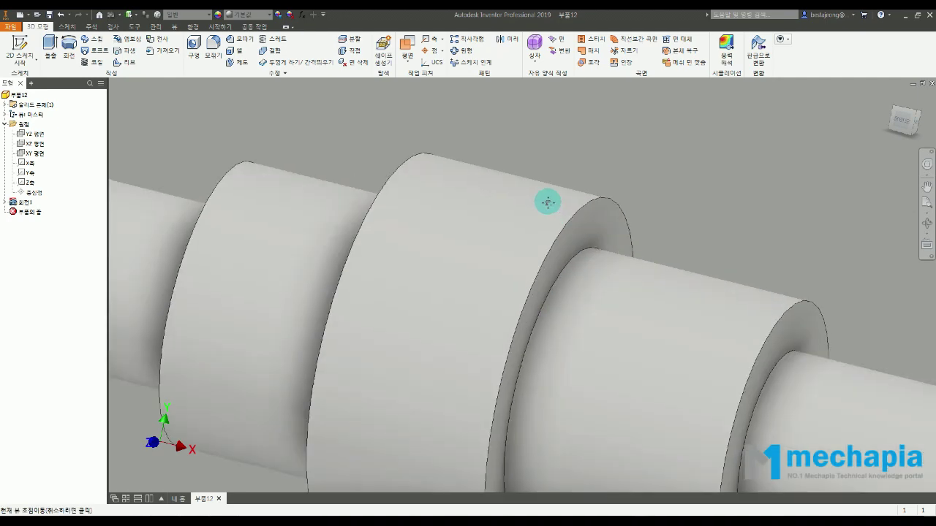
{"action": "left_click", "coordinate": [579, 229]}
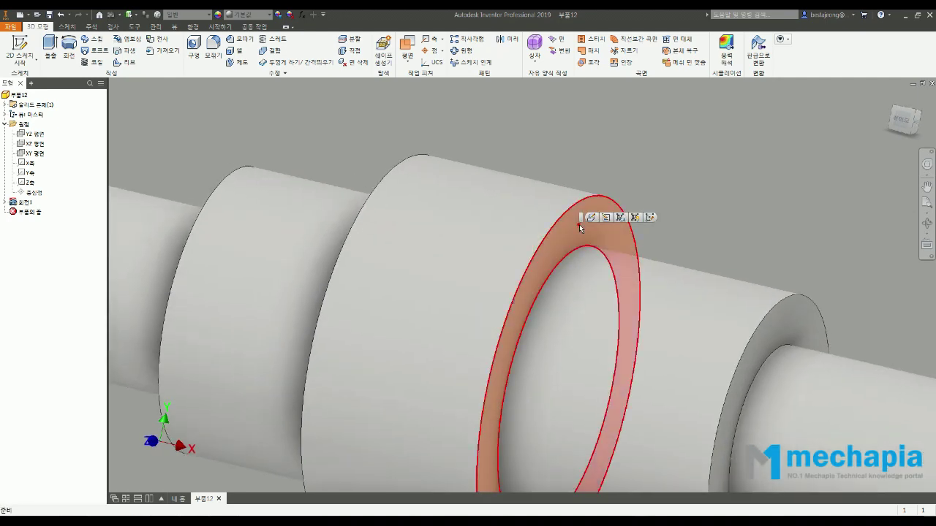
{"action": "left_click", "coordinate": [649, 217]}
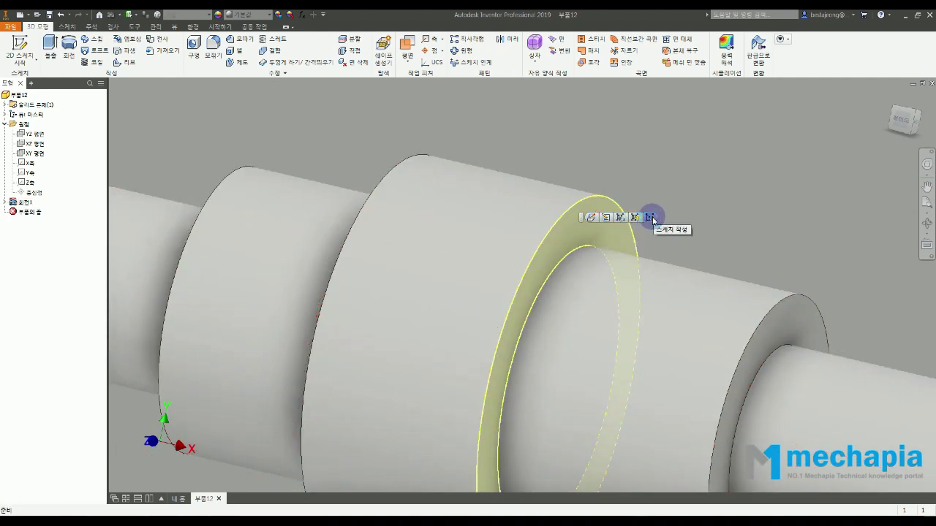
{"action": "scroll", "coordinate": [564, 236], "scroll_direction": "up", "scroll_amount": 3}
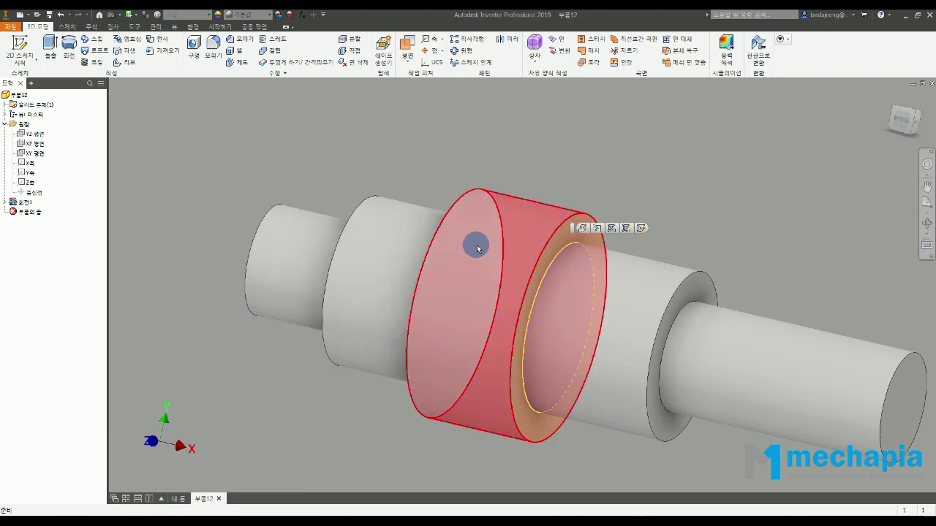
{"action": "left_click", "coordinate": [646, 228]}
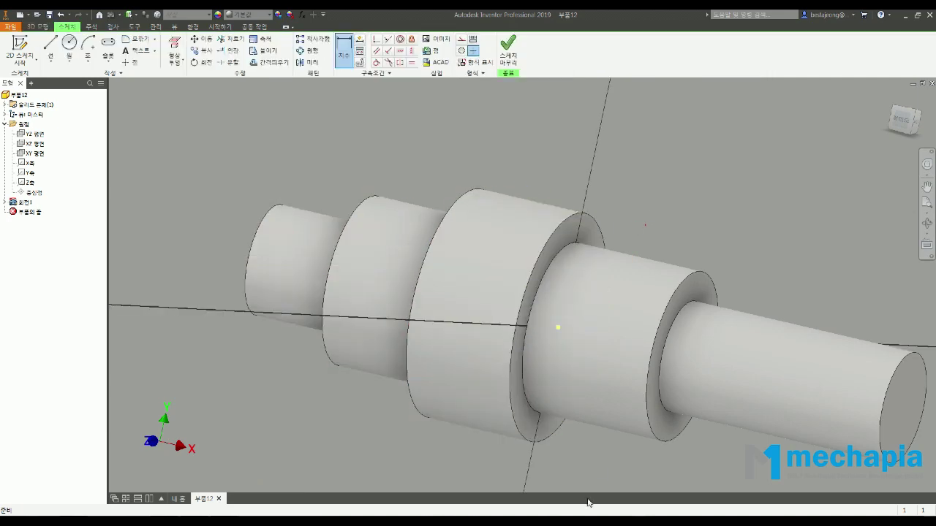
{"action": "scroll", "coordinate": [606, 188], "scroll_direction": "down", "scroll_amount": 3}
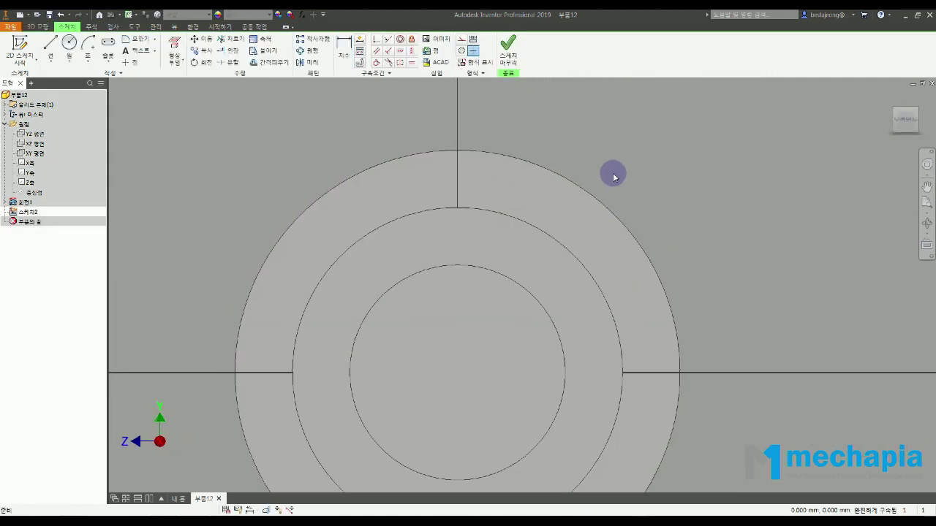
- Project the outer circular edge of the 31 mm diameter section into the sketch
{"action": "left_click", "coordinate": [176, 42]}
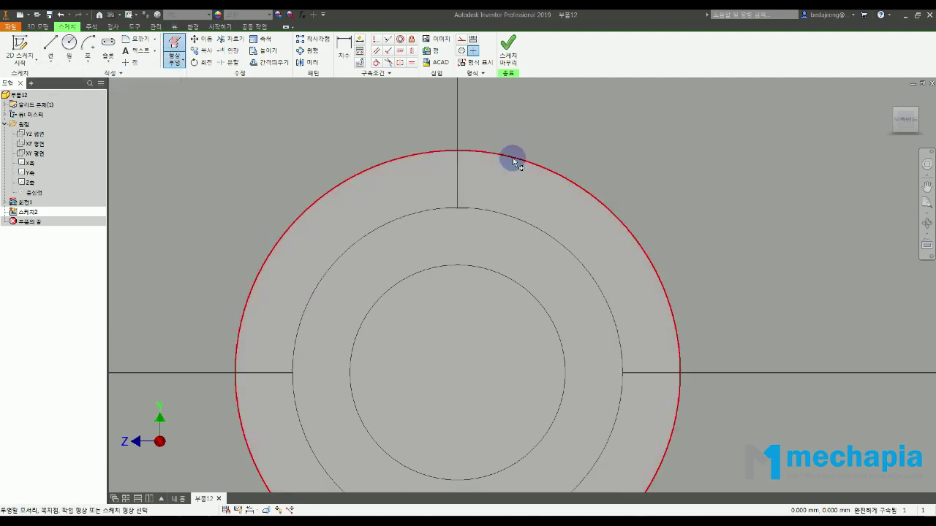
{"action": "left_click", "coordinate": [512, 161]}
{"action": "key", "text": "Escape"}
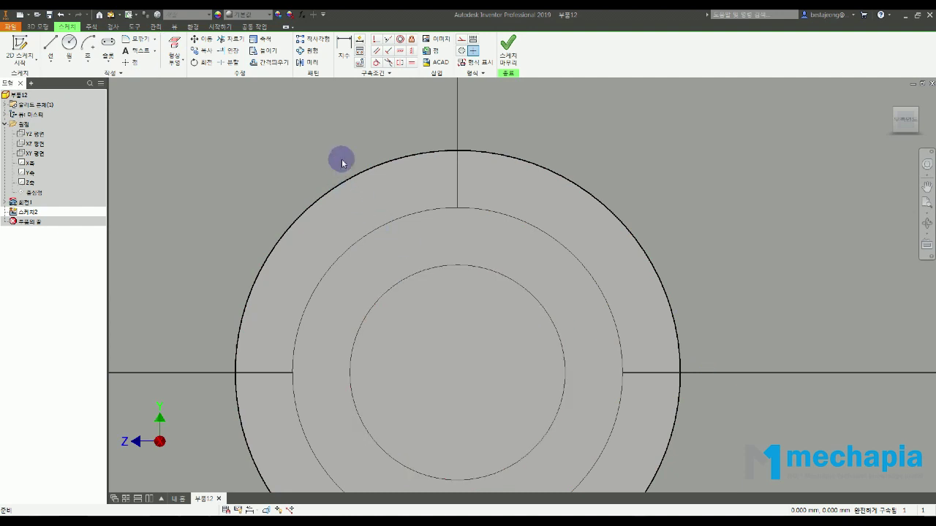
- Slice the part's display at the sketch plane to expose the section and its center point
{"action": "middle_click_drag", "start_coordinate": [358, 195], "coordinate": [407, 191]}
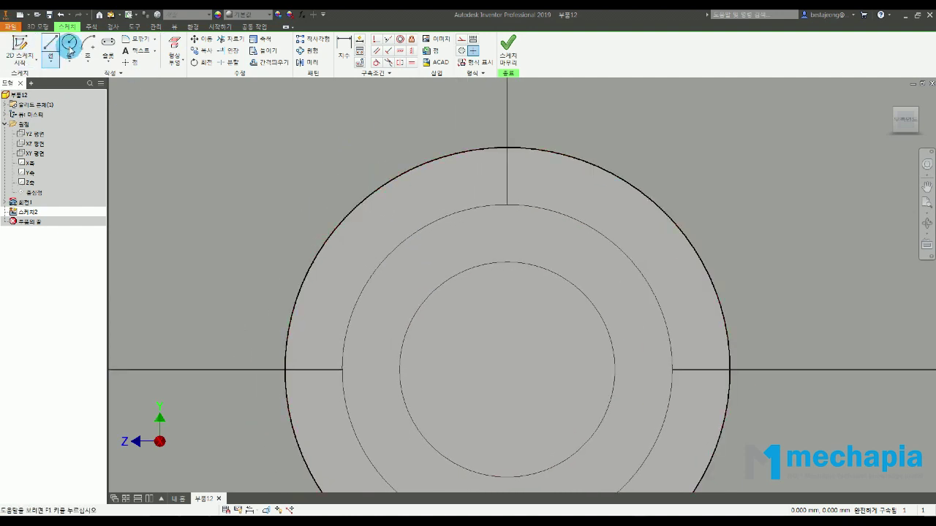
{"action": "left_click", "coordinate": [69, 46]}
{"action": "scroll", "coordinate": [467, 281], "scroll_direction": "down", "scroll_amount": 3}
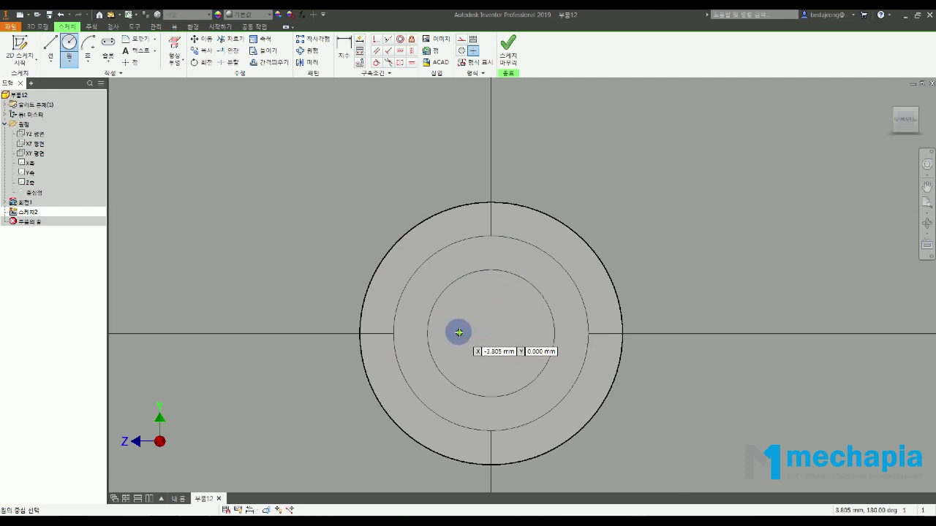
{"action": "key", "text": "F7"}
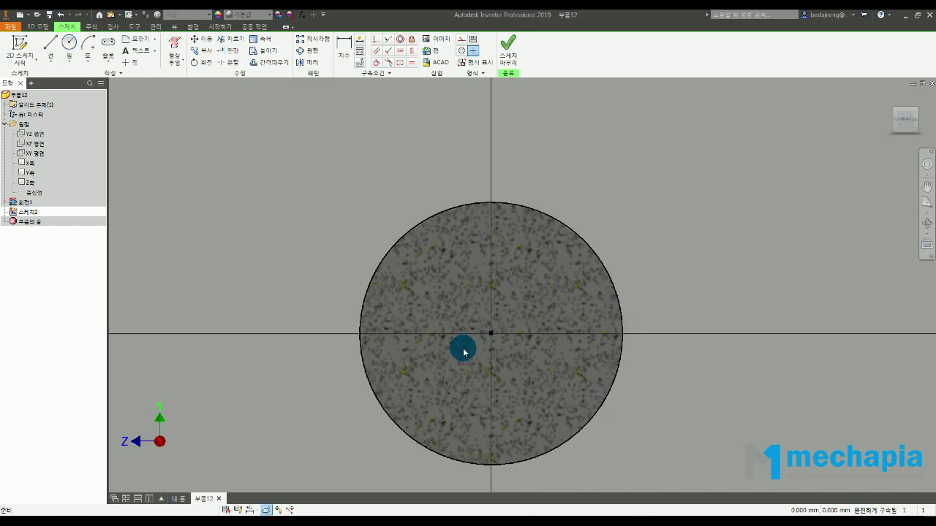
{"action": "scroll", "coordinate": [472, 360], "scroll_direction": "down", "scroll_amount": 1}
{"action": "middle_click_drag", "start_coordinate": [471, 361], "coordinate": [484, 376]}
- Draw a circle about 36 mm in diameter centered on the shaft axis, outside the projected edge
{"action": "left_click", "coordinate": [70, 44]}
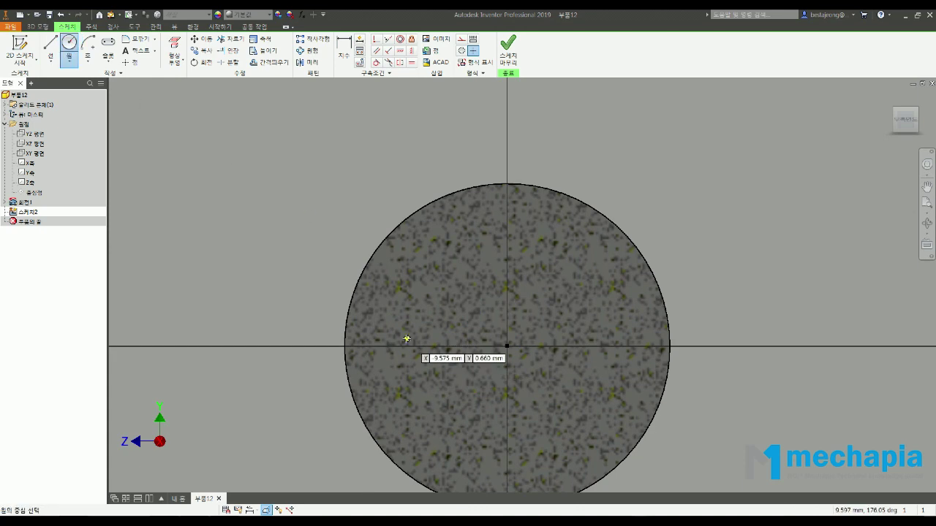
{"action": "scroll", "coordinate": [451, 346], "scroll_direction": "down", "scroll_amount": 2}
{"action": "left_click", "coordinate": [484, 345]}
{"action": "left_click", "coordinate": [529, 244]}
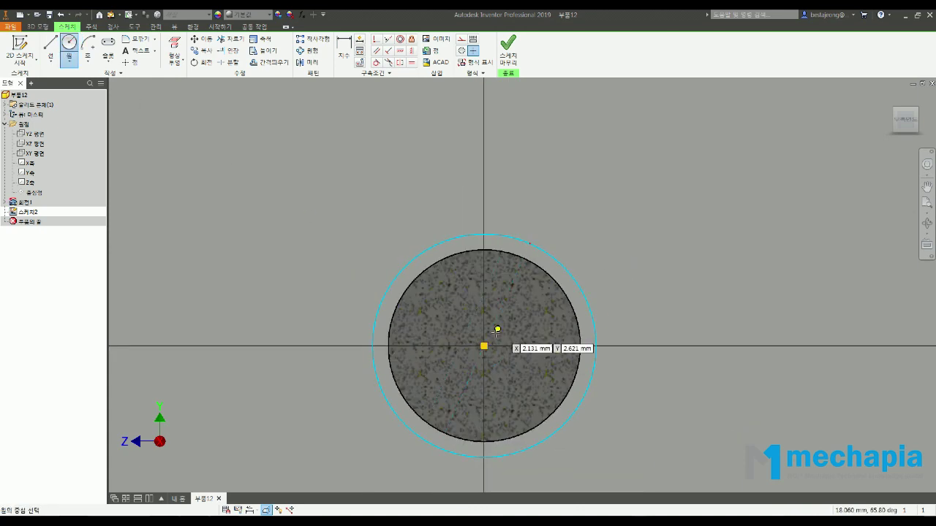
{"action": "left_click", "coordinate": [484, 345]}
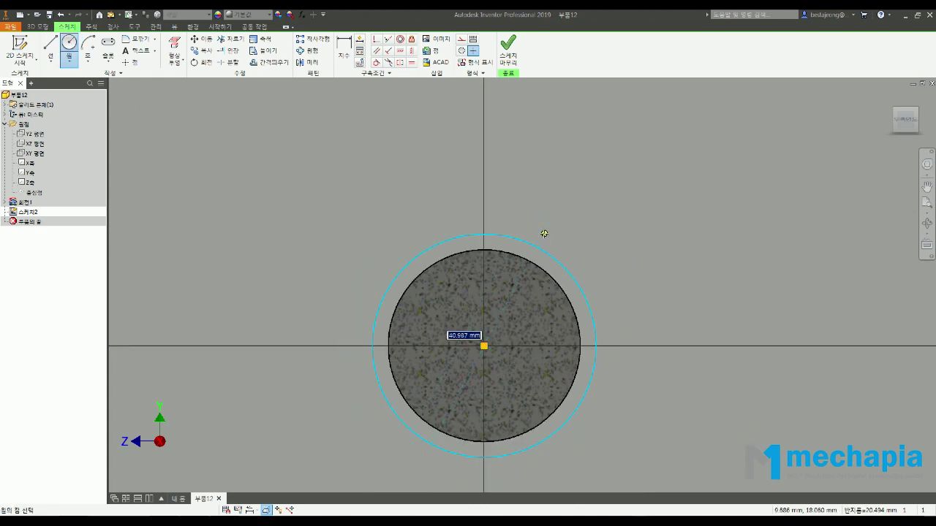
{"action": "key", "text": "Escape"}
- Switch to the PDF drawing and check the gear's pitch circle diameter and outside diameter
{"action": "key", "text": "alt+Tab"}
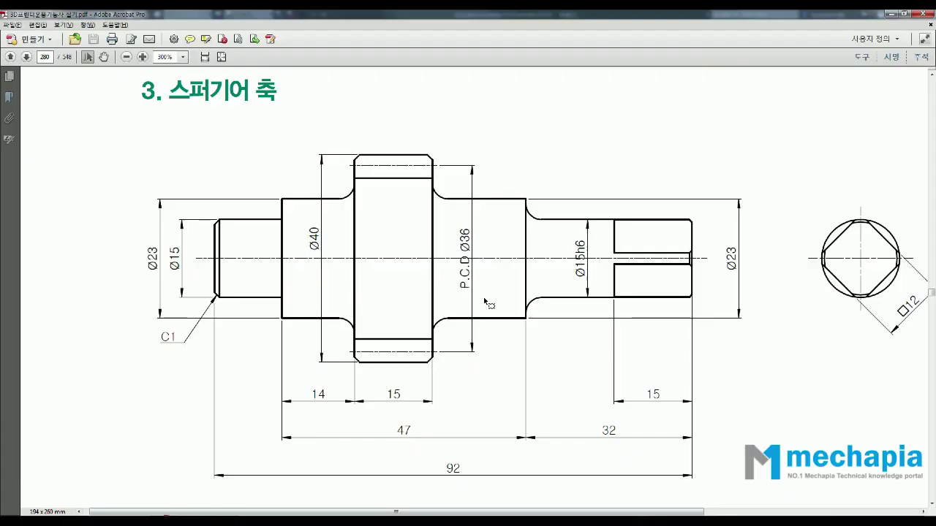
{"action": "left_click_drag", "start_coordinate": [463, 258], "coordinate": [459, 232]}
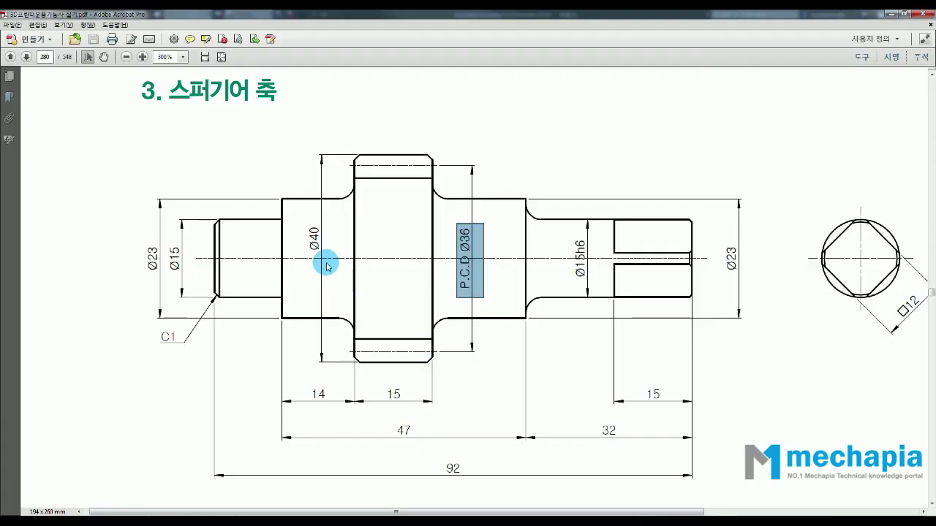
{"action": "left_click_drag", "start_coordinate": [326, 264], "coordinate": [299, 217]}
{"action": "left_click", "coordinate": [312, 461]}
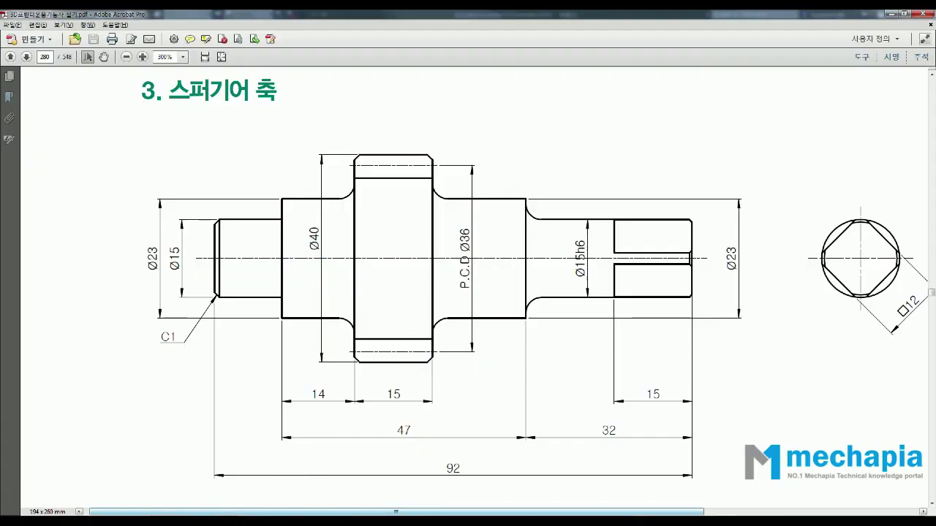
- Return to Inventor and dimension the inner of the two drawn circles, the pitch circle, at 36 mm diameter
{"action": "key", "text": "alt+Tab"}
{"action": "key", "text": "d"}
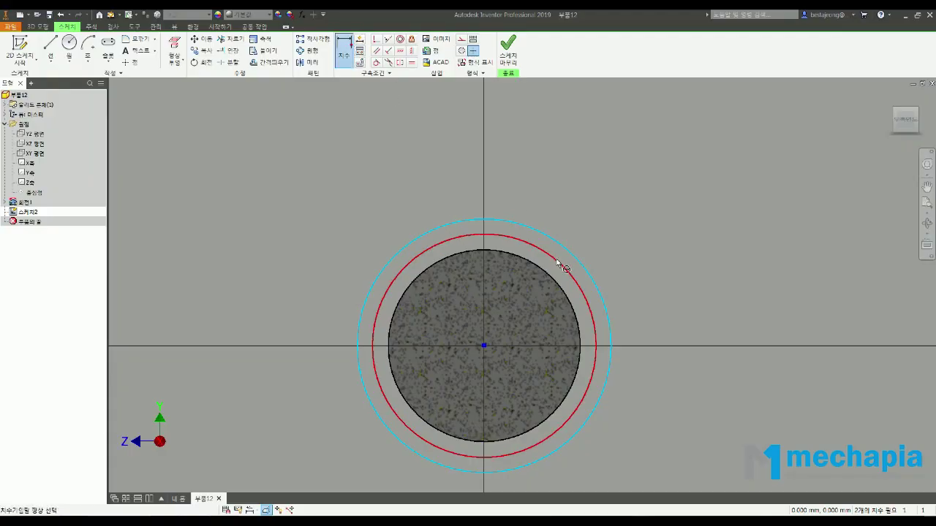
{"action": "left_click", "coordinate": [566, 268]}
{"action": "left_click", "coordinate": [544, 317]}
{"action": "type", "text": "36"}
{"action": "key", "text": "Return"}
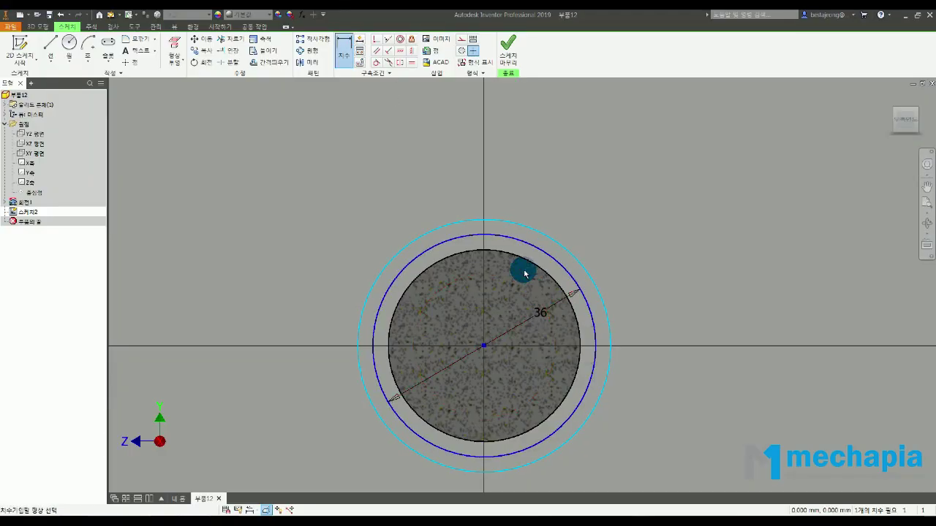
- Dimension the outermost circle, the gear's outside circle, at 40 mm diameter
{"action": "left_click", "coordinate": [544, 237]}
{"action": "left_click", "coordinate": [511, 292]}
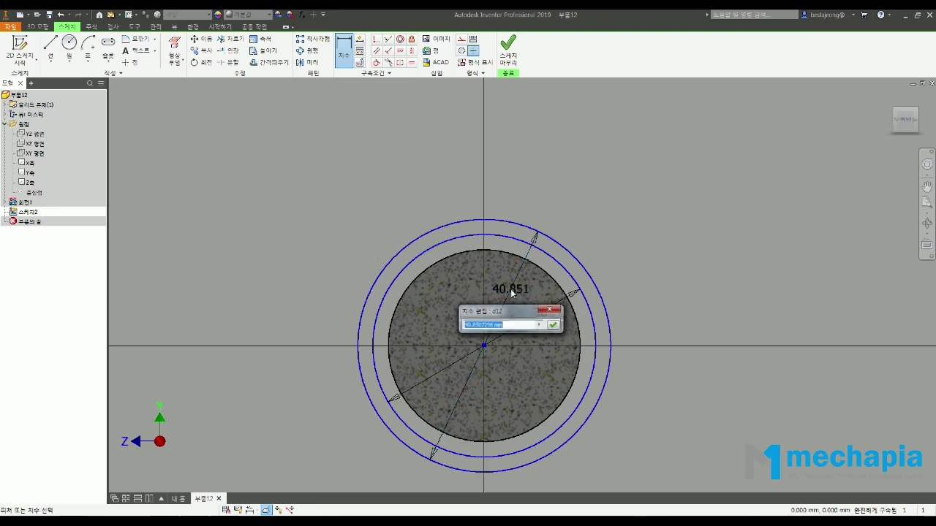
{"action": "type", "text": "40"}
{"action": "key", "text": "Return"}
{"action": "key", "text": "Escape"}
- Convert the projected edge, the 36 mm circle and the 40 mm circle to construction geometry
{"action": "scroll", "coordinate": [307, 247], "scroll_direction": "down", "scroll_amount": 3}
{"action": "middle_click_drag", "start_coordinate": [471, 273], "coordinate": [261, 234]}
{"action": "left_click_drag", "start_coordinate": [424, 277], "coordinate": [328, 159]}
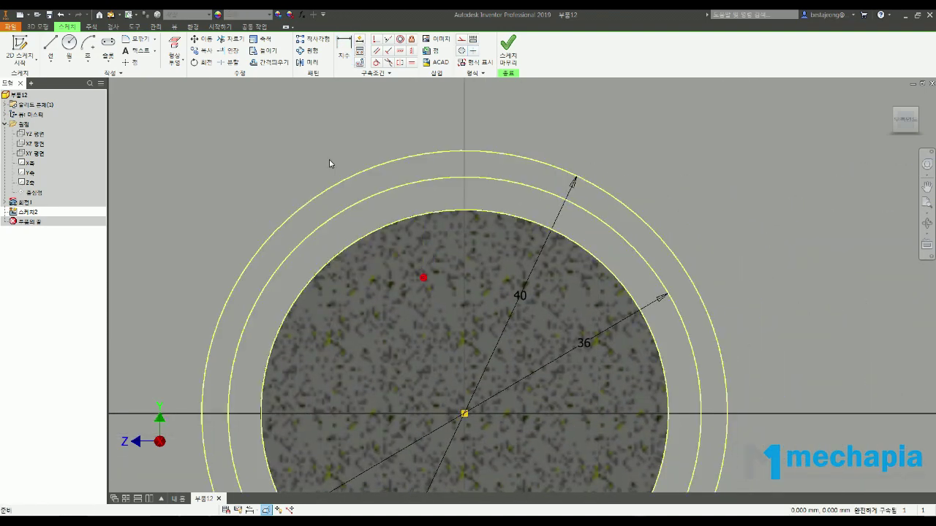
{"action": "right_click", "coordinate": [398, 226]}
{"action": "left_click", "coordinate": [433, 227]}
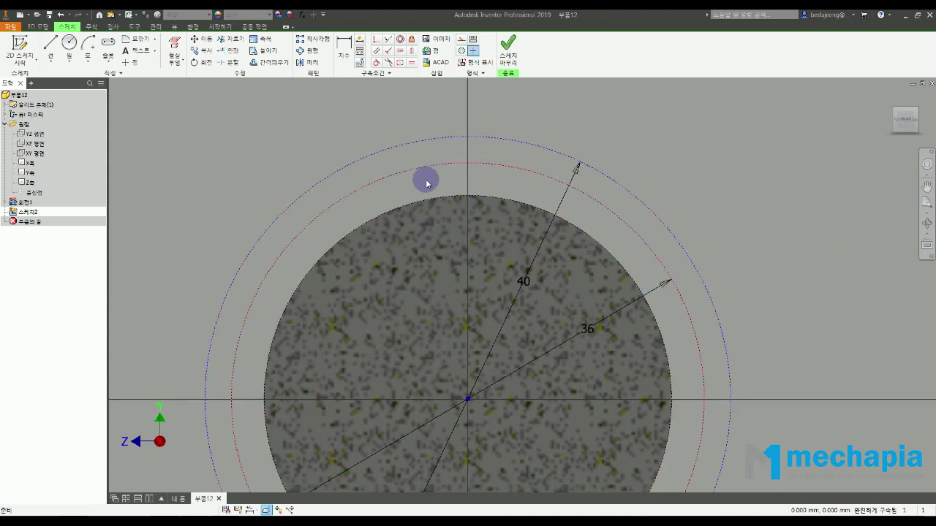
- Draw a vertical line from the topmost point of the 40 mm circle down to the topmost point of the projected edge
{"action": "left_click", "coordinate": [50, 49]}
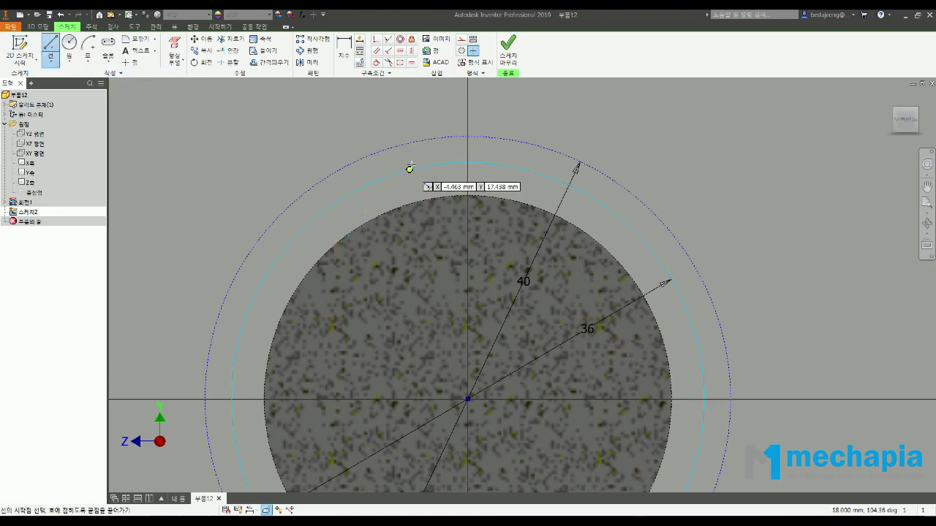
{"action": "scroll", "coordinate": [432, 169], "scroll_direction": "up", "scroll_amount": 2}
{"action": "left_click", "coordinate": [497, 138]}
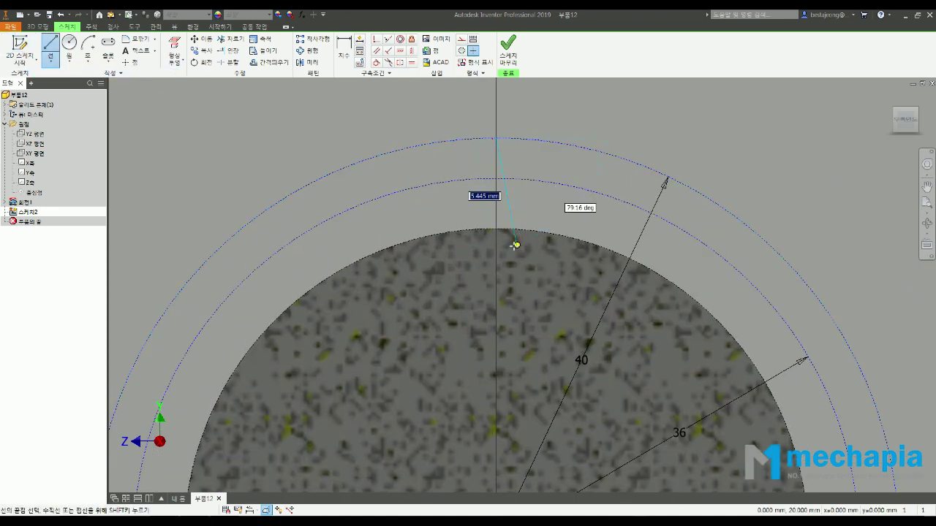
{"action": "left_click", "coordinate": [497, 228]}
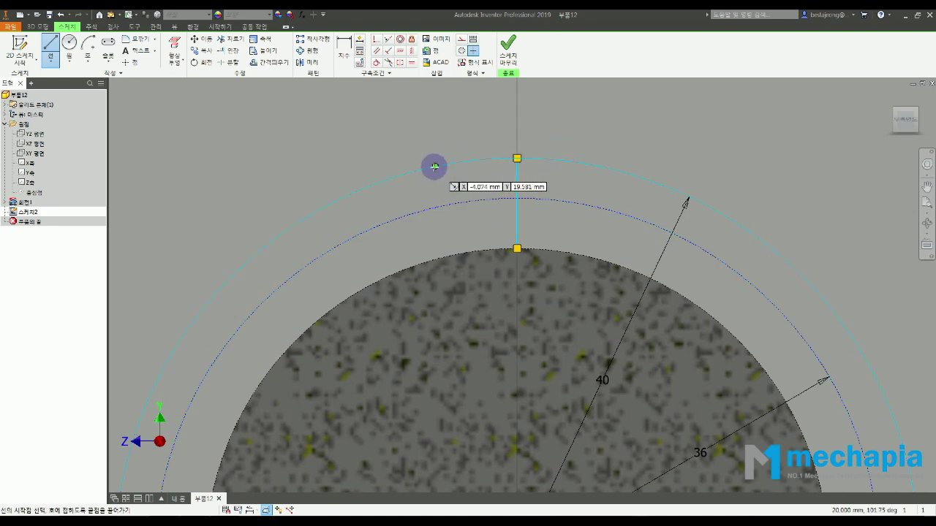
- Draw three more lines parallel to the first on its +Z side, each from the 40 mm circle to the projected edge
{"action": "left_click", "coordinate": [435, 259]}
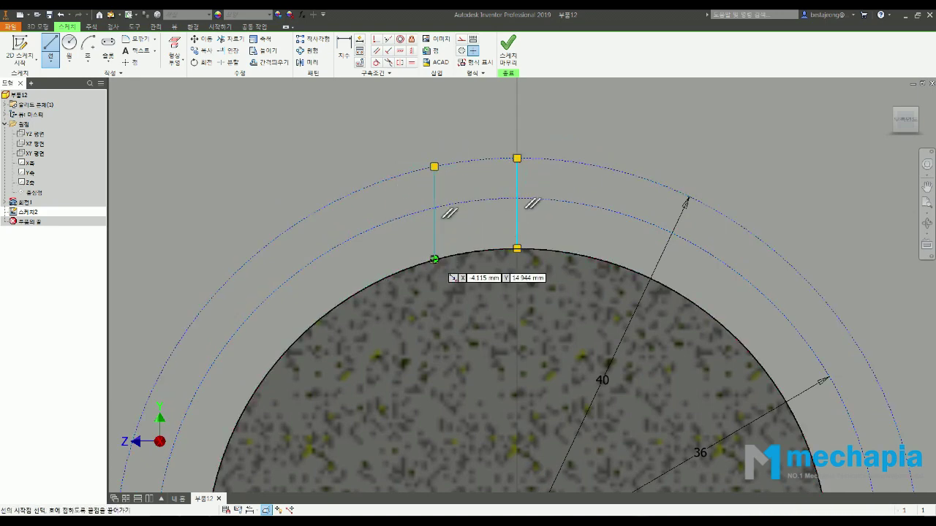
{"action": "middle_click_drag", "start_coordinate": [398, 256], "coordinate": [463, 257]}
{"action": "left_click", "coordinate": [460, 178]}
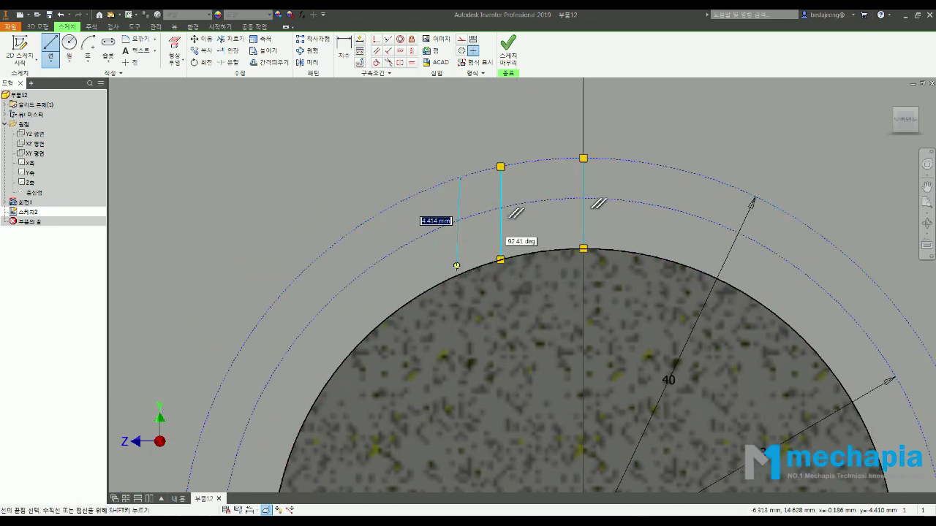
{"action": "left_click", "coordinate": [461, 274]}
{"action": "middle_click_drag", "start_coordinate": [427, 275], "coordinate": [460, 263]}
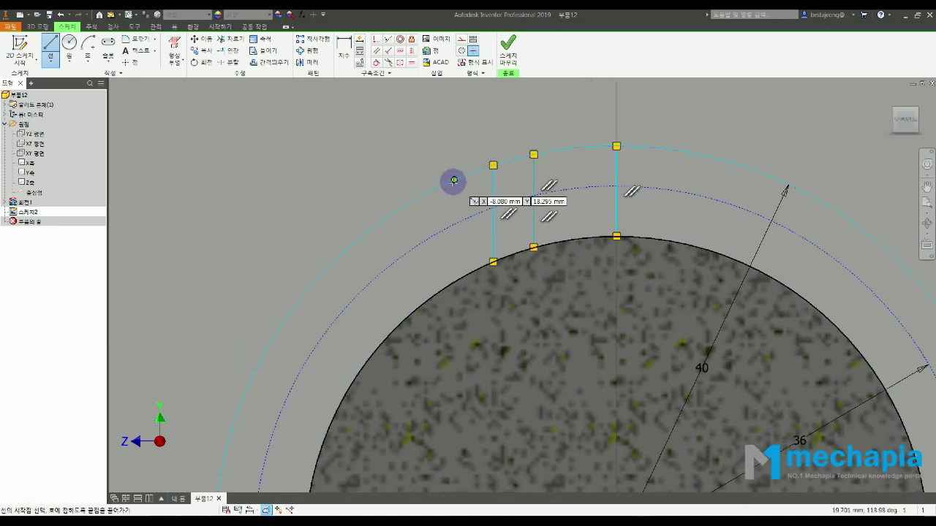
{"action": "left_click", "coordinate": [452, 181]}
{"action": "left_click", "coordinate": [452, 283]}
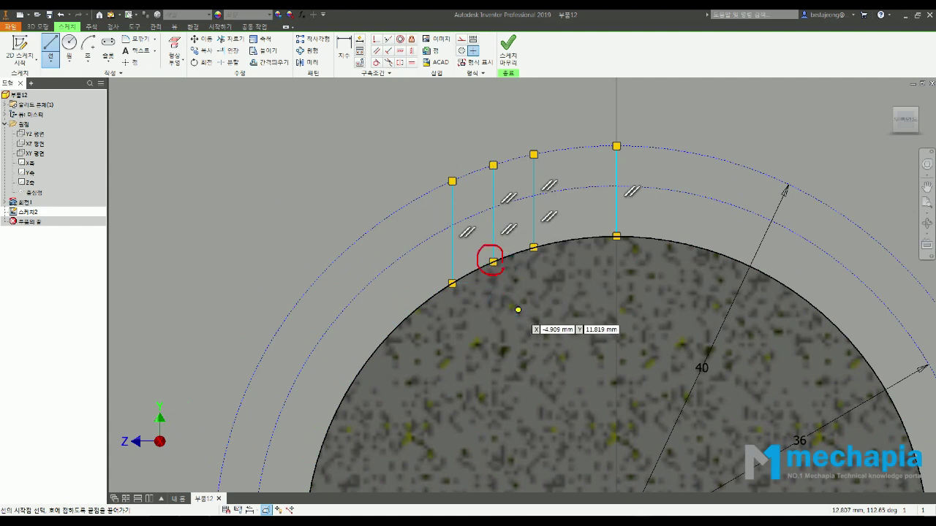
{"action": "left_click_drag", "start_coordinate": [528, 161], "coordinate": [540, 162]}
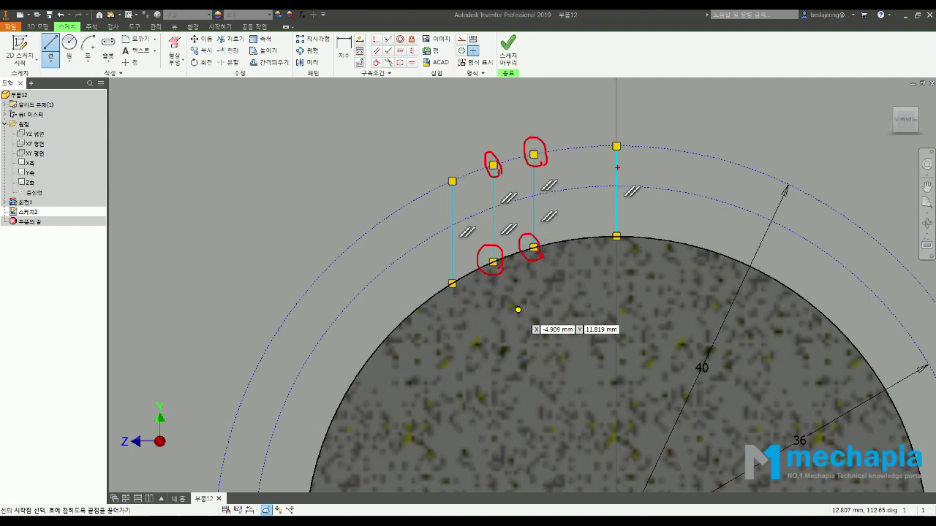
{"action": "left_click_drag", "start_coordinate": [604, 125], "coordinate": [627, 159]}
{"action": "left_click_drag", "start_coordinate": [468, 182], "coordinate": [444, 176]}
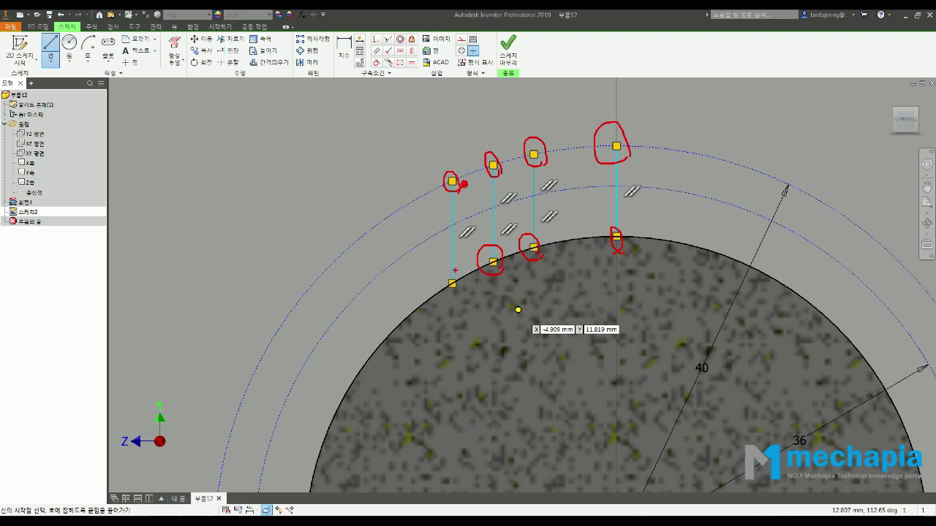
{"action": "mouse_move", "coordinate": [365, 32]}
{"action": "left_mouse_down"}
{"action": "mouse_move", "coordinate": [373, 44]}
{"action": "mouse_move", "coordinate": [386, 36]}
{"action": "left_mouse_up"}
{"action": "right_click", "coordinate": [463, 262]}
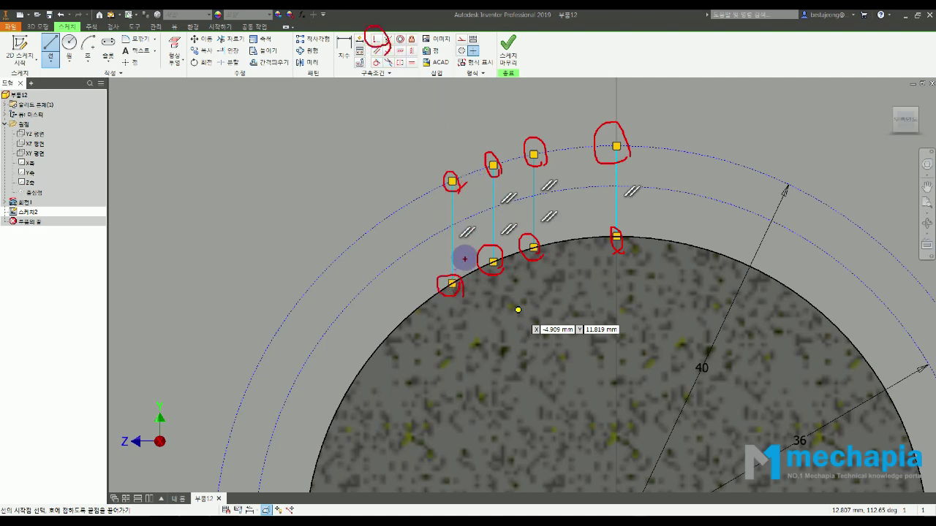
{"action": "key", "text": "Escape"}
{"action": "key", "text": "Escape"}
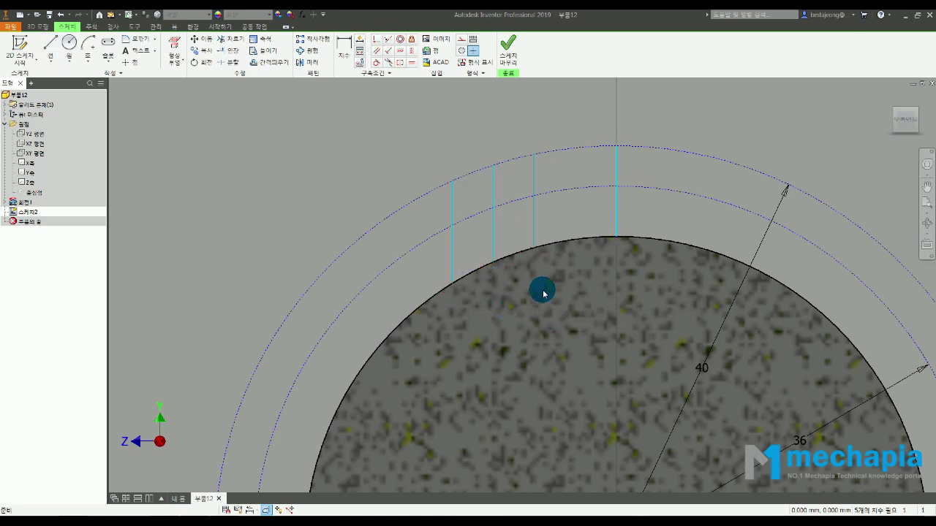
- Move the three parallel lines closer to the first line, keeping small, roughly even gaps between them
{"action": "left_click_drag", "start_coordinate": [535, 229], "coordinate": [606, 224]}
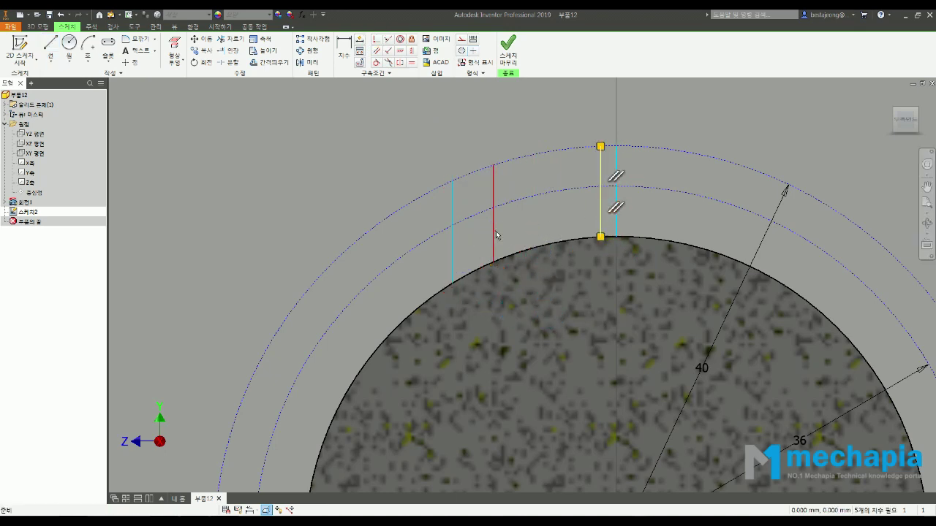
{"action": "left_click_drag", "start_coordinate": [496, 231], "coordinate": [582, 217]}
{"action": "left_click", "coordinate": [454, 251]}
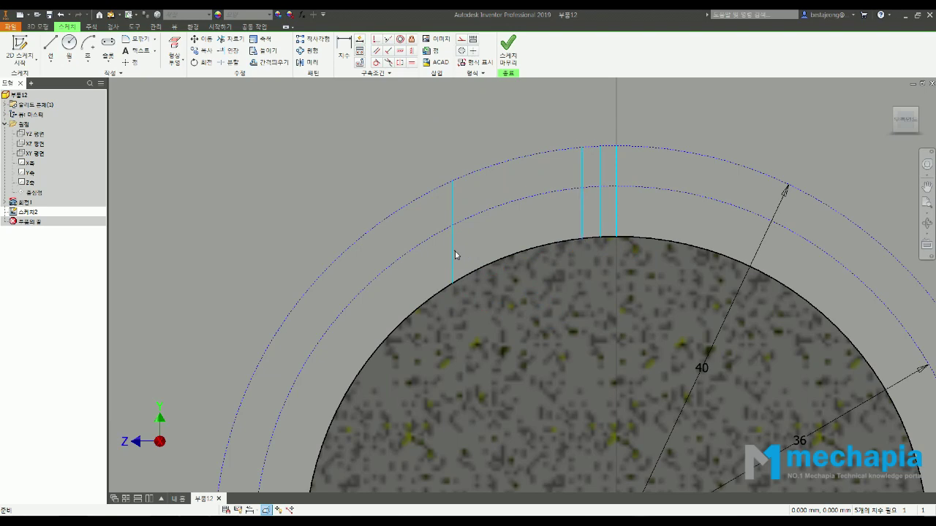
{"action": "left_click_drag", "start_coordinate": [455, 254], "coordinate": [562, 219]}
- Apply a vertical constraint between the first line's lower endpoint and the sketch's center point
{"action": "scroll", "coordinate": [497, 265], "scroll_direction": "down", "scroll_amount": 3}
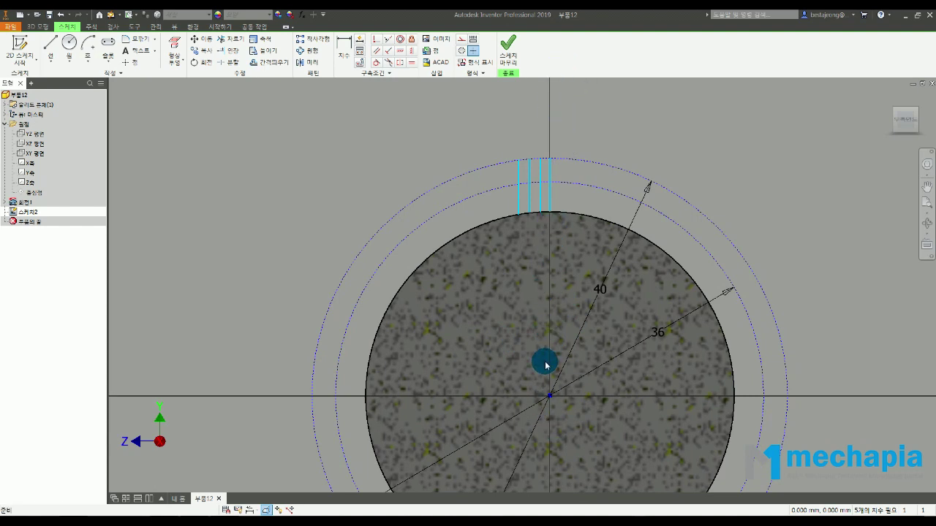
{"action": "left_click", "coordinate": [412, 51]}
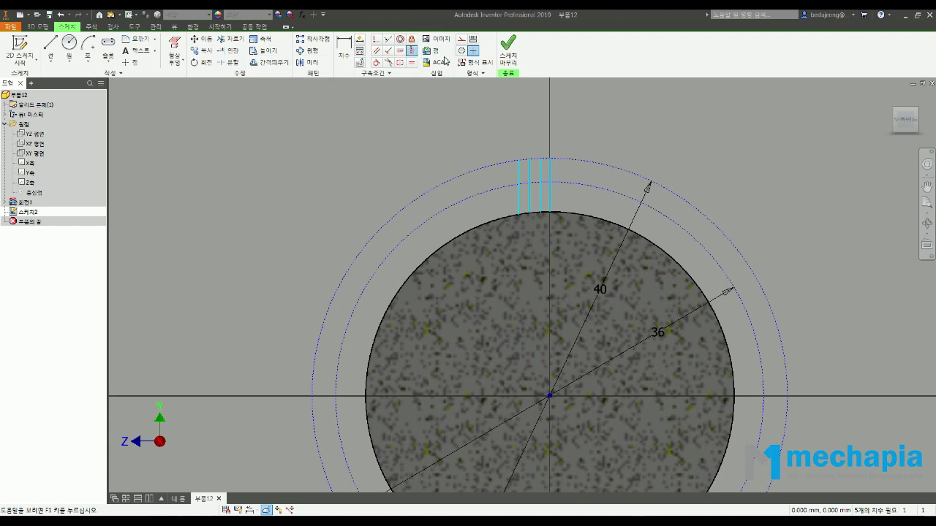
{"action": "left_click", "coordinate": [551, 214]}
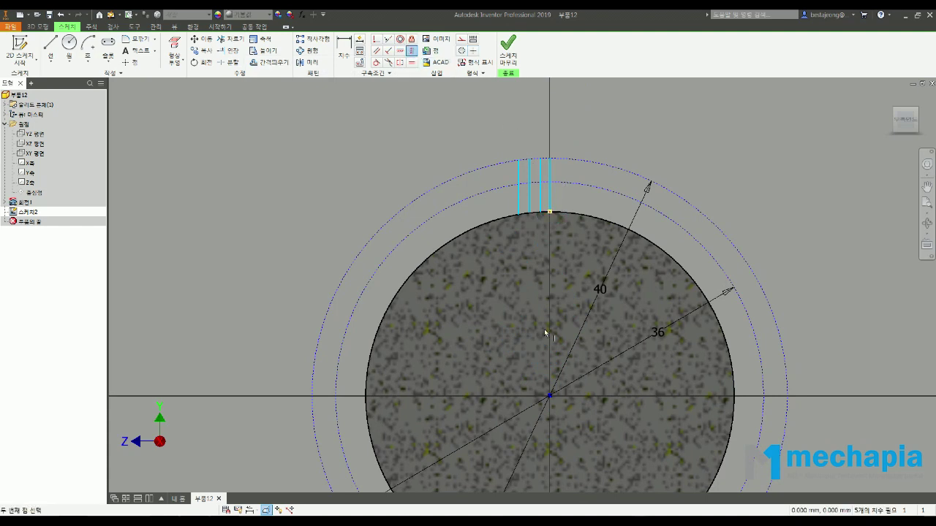
{"action": "left_click", "coordinate": [550, 396]}
- Try to apply the vertical constraint between the same endpoint and center point a second time
{"action": "left_click", "coordinate": [549, 212]}
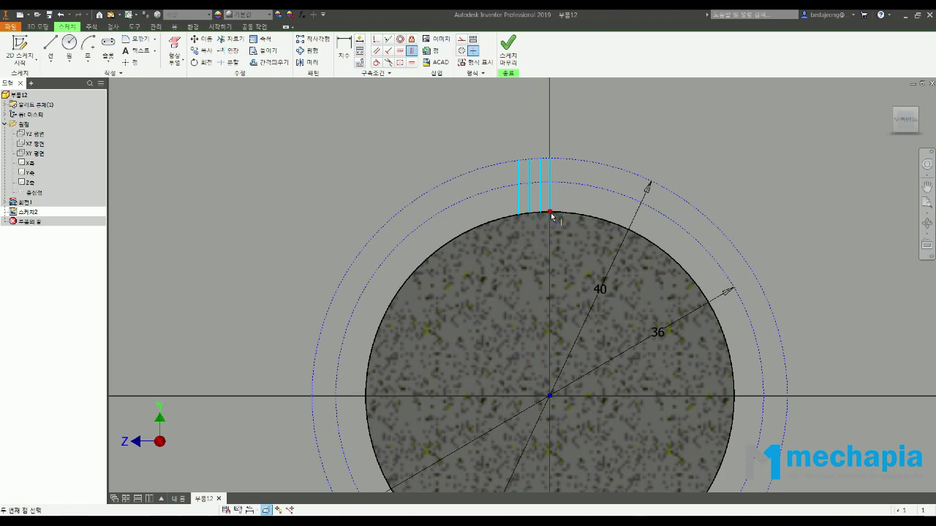
{"action": "left_click", "coordinate": [549, 397]}
{"action": "left_click", "coordinate": [705, 495]}
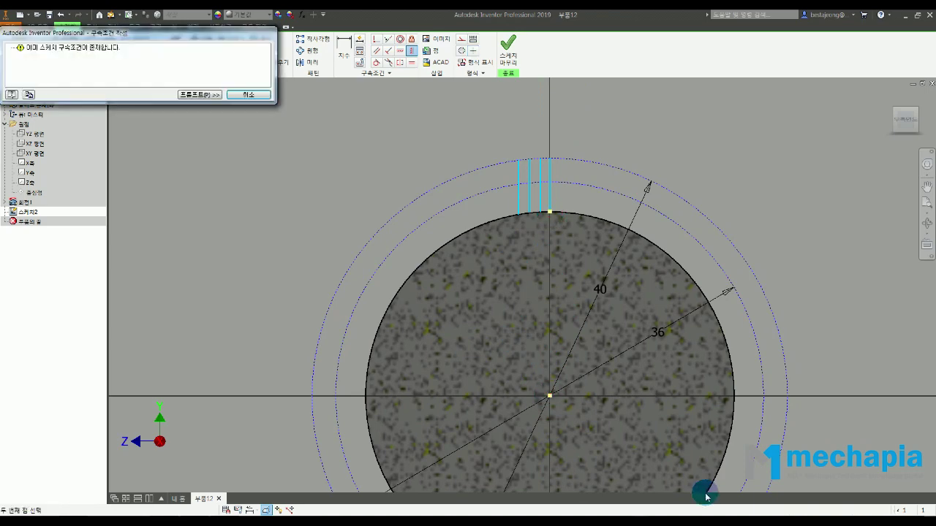
{"action": "key", "text": "Escape"}
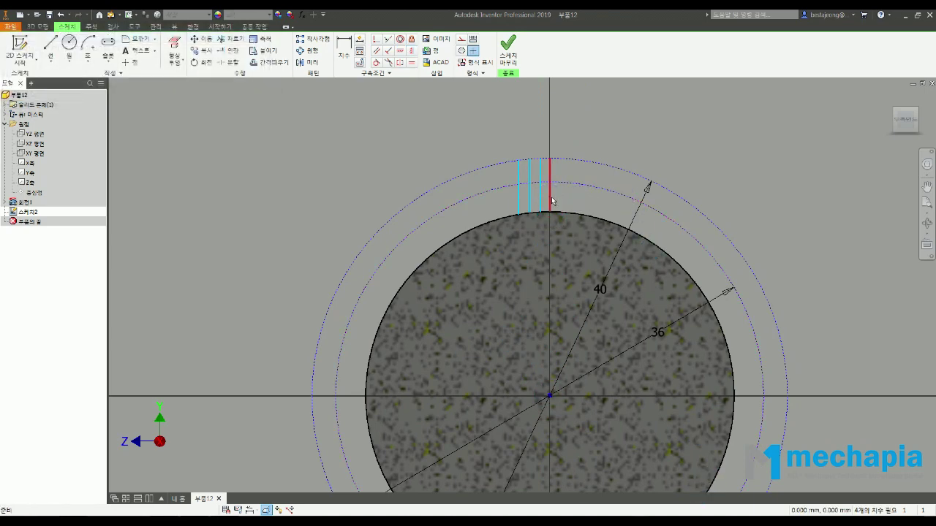
- Tilt the first line to test its free upper end, and apply a vertical constraint to that line
{"action": "mouse_move", "coordinate": [549, 197]}
{"action": "left_mouse_down"}
{"action": "mouse_move", "coordinate": [577, 206]}
{"action": "mouse_move", "coordinate": [547, 150]}
{"action": "mouse_move", "coordinate": [562, 176]}
{"action": "mouse_move", "coordinate": [520, 181]}
{"action": "mouse_move", "coordinate": [577, 200]}
{"action": "mouse_move", "coordinate": [566, 215]}
{"action": "mouse_move", "coordinate": [543, 144]}
{"action": "mouse_move", "coordinate": [578, 156]}
{"action": "left_mouse_up"}
{"action": "scroll", "coordinate": [552, 163], "scroll_direction": "down", "scroll_amount": 4}
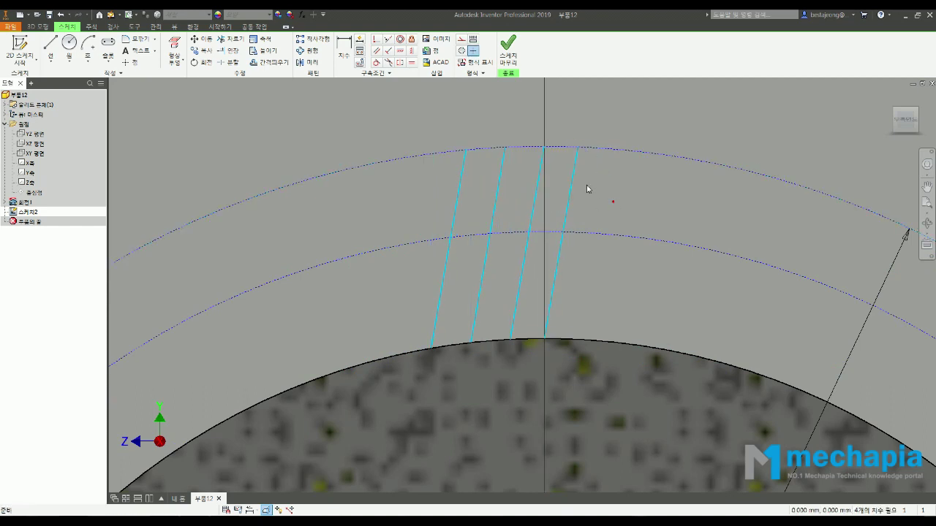
{"action": "middle_click_drag", "start_coordinate": [587, 189], "coordinate": [558, 179]}
{"action": "left_click", "coordinate": [413, 49]}
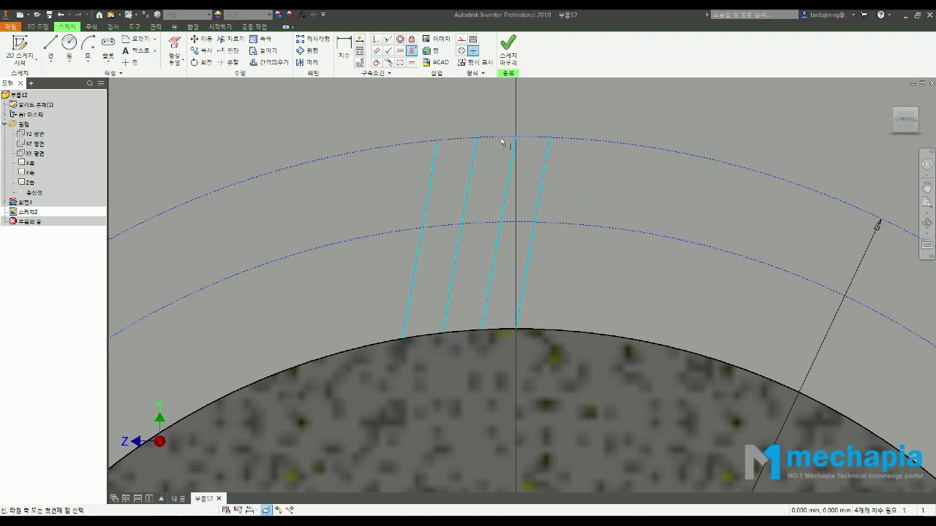
{"action": "left_click", "coordinate": [544, 162]}
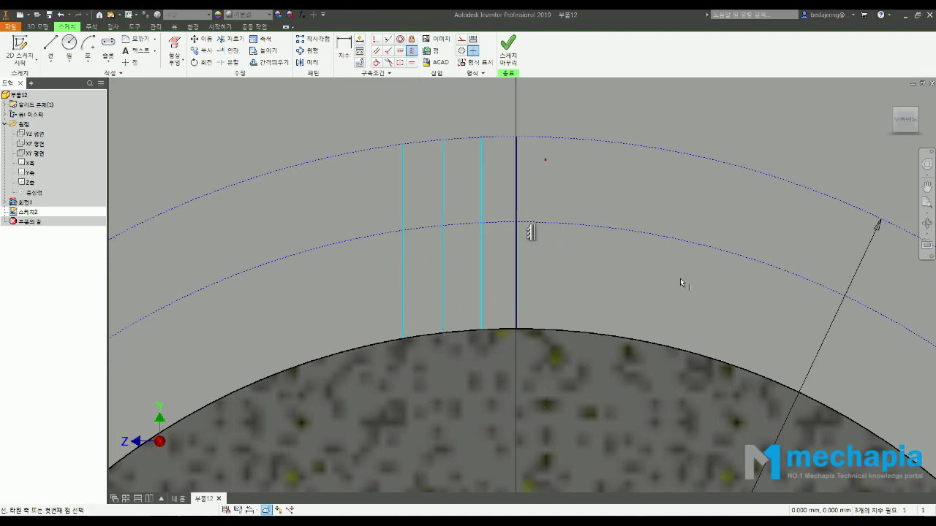
{"action": "scroll", "coordinate": [563, 226], "scroll_direction": "down", "scroll_amount": 3}
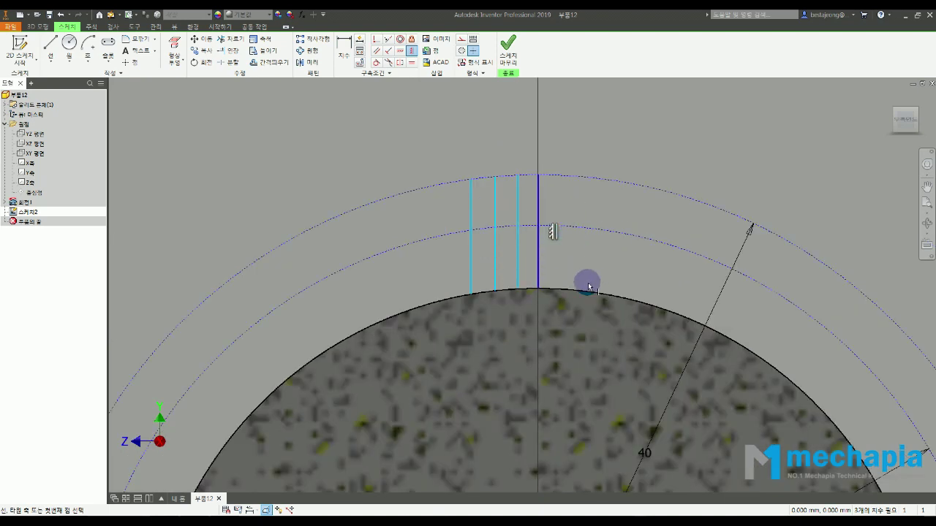
{"action": "key", "text": "Escape"}
{"action": "left_click", "coordinate": [518, 205]}
{"action": "left_click", "coordinate": [553, 267]}
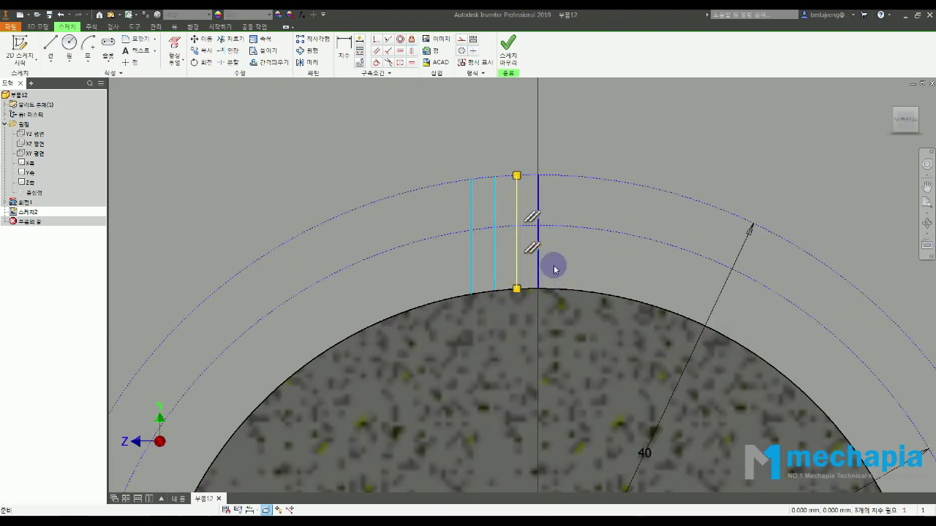
{"action": "left_click", "coordinate": [574, 259]}
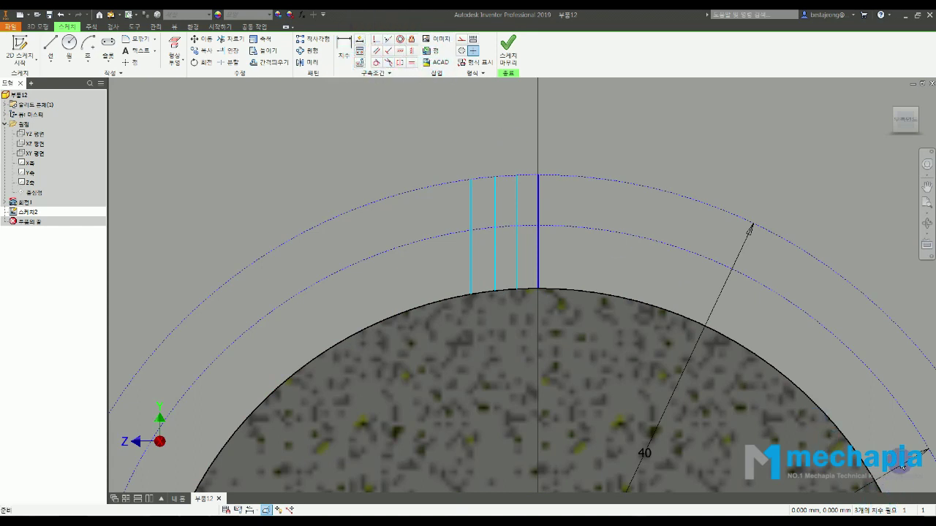
{"action": "scroll", "coordinate": [617, 225], "scroll_direction": "down", "scroll_amount": 3}
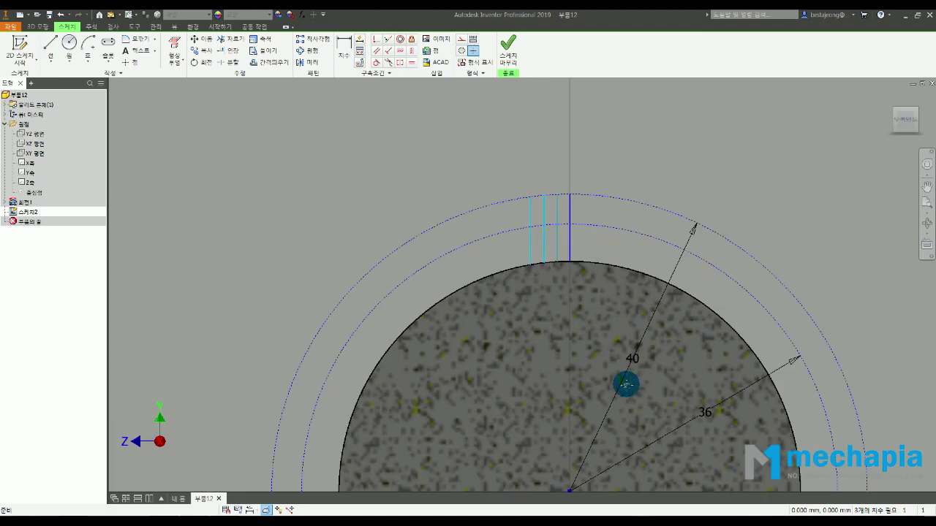
{"action": "middle_click_drag", "start_coordinate": [626, 387], "coordinate": [601, 380]}
{"action": "scroll", "coordinate": [536, 200], "scroll_direction": "up", "scroll_amount": 3}
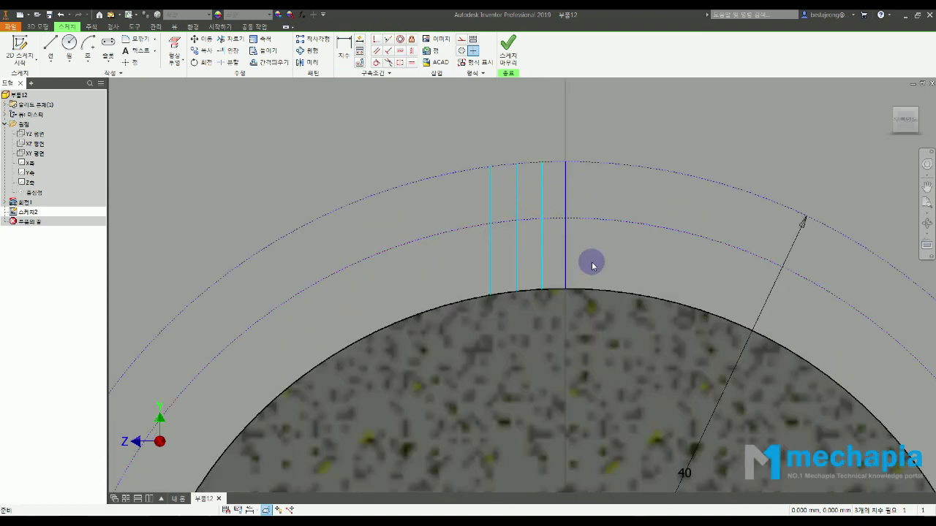
- Convert all four vertical guide lines of the tooth sketch to construction lines
{"action": "left_click_drag", "start_coordinate": [592, 262], "coordinate": [476, 249]}
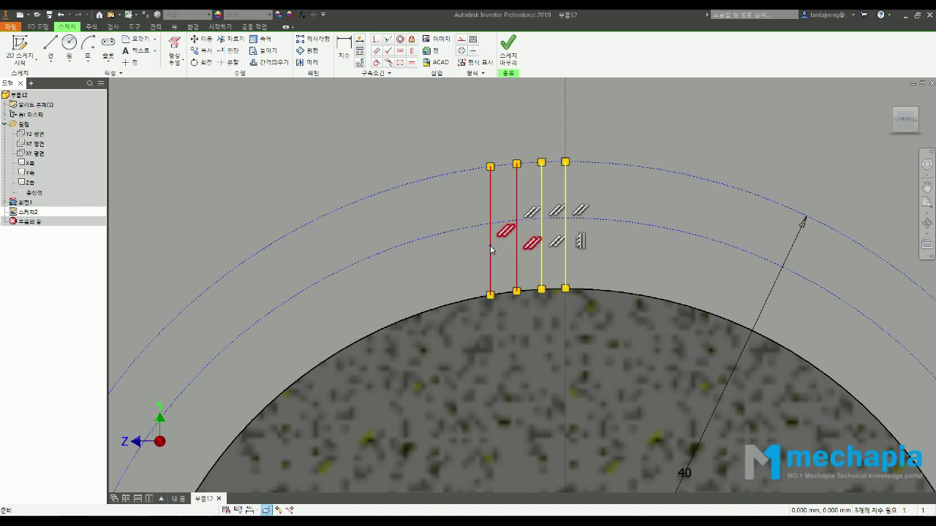
{"action": "right_click", "coordinate": [491, 249]}
{"action": "left_click", "coordinate": [536, 247]}
{"action": "left_click", "coordinate": [620, 257]}
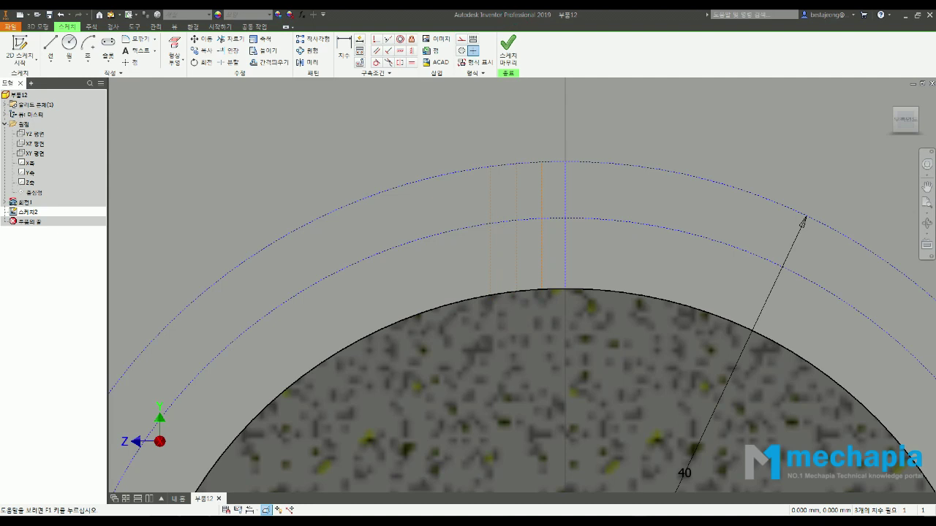
- Dimension the distance from the center guide line to the second guide line from the far left as 2*0.785 mm
{"action": "left_click", "coordinate": [344, 50]}
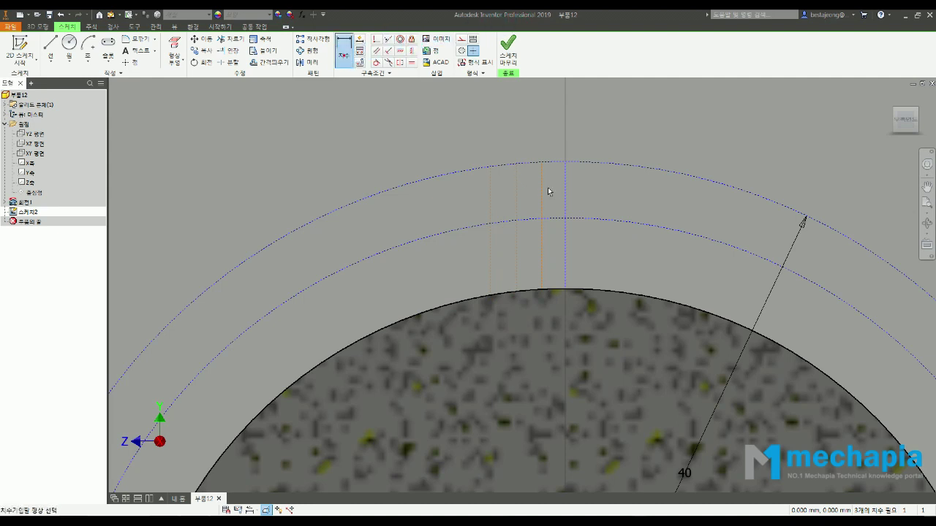
{"action": "left_click", "coordinate": [516, 192]}
{"action": "left_click", "coordinate": [566, 192]}
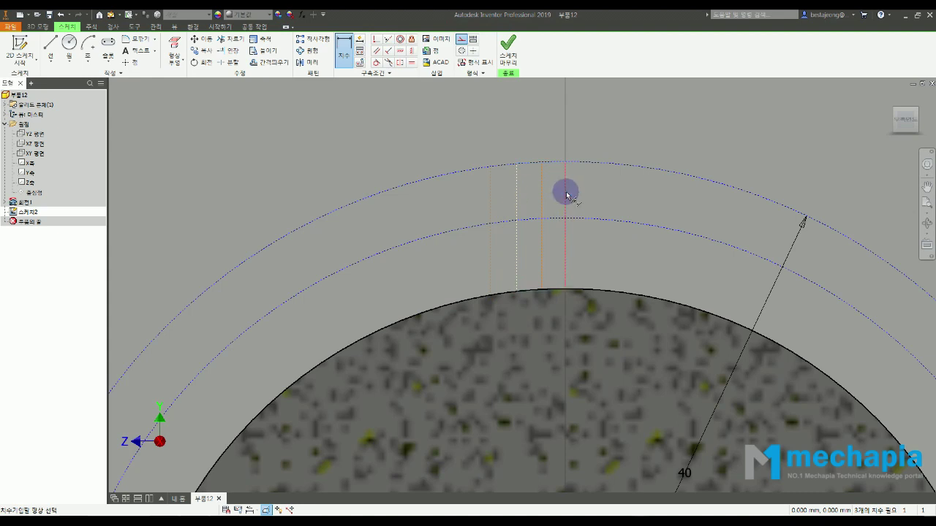
{"action": "left_click", "coordinate": [535, 121]}
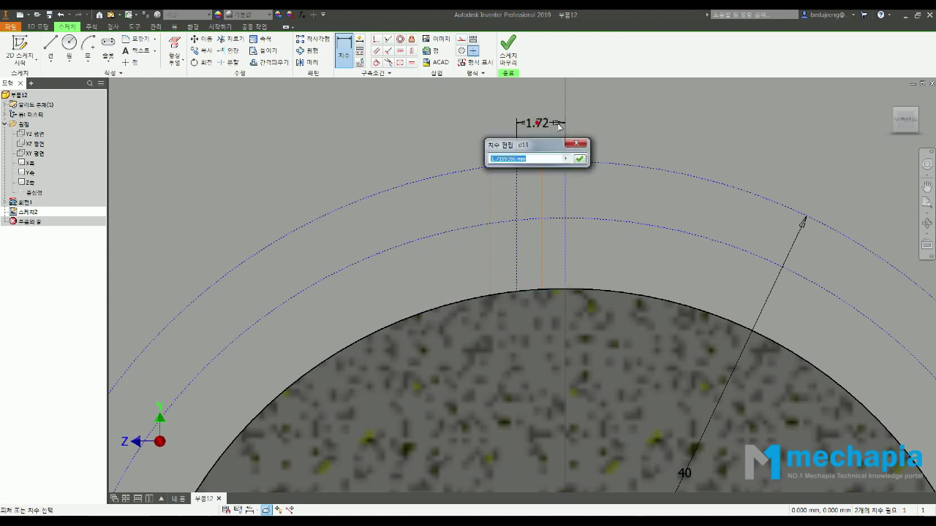
{"action": "left_click", "coordinate": [559, 126]}
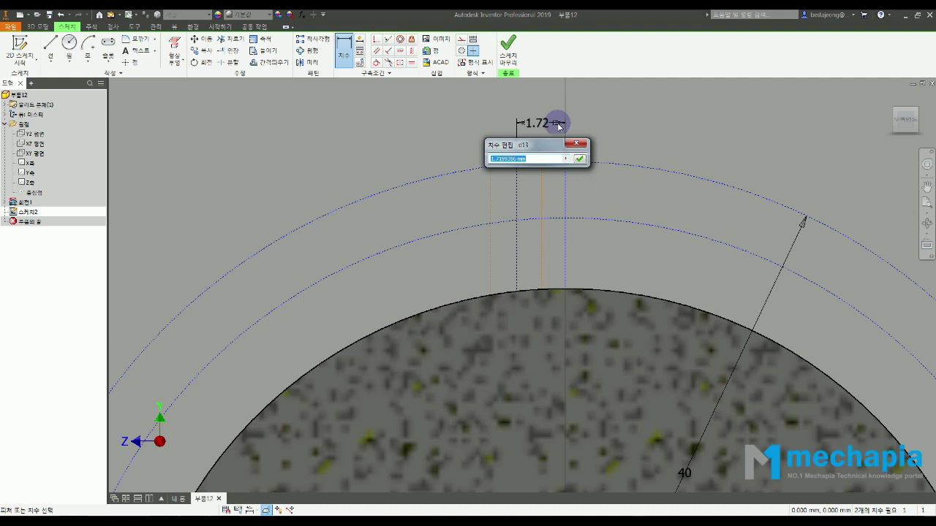
{"action": "type", "text": "2*0"}
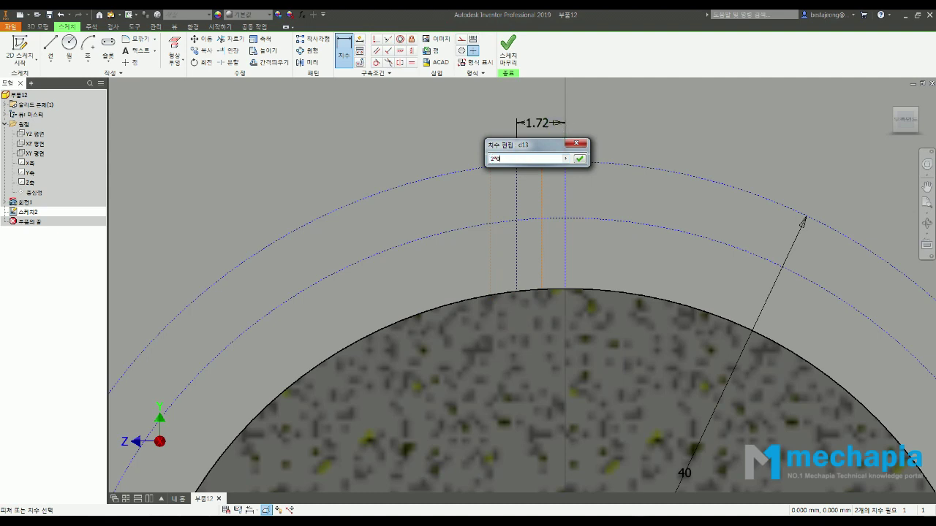
{"action": "type", "text": ".785"}
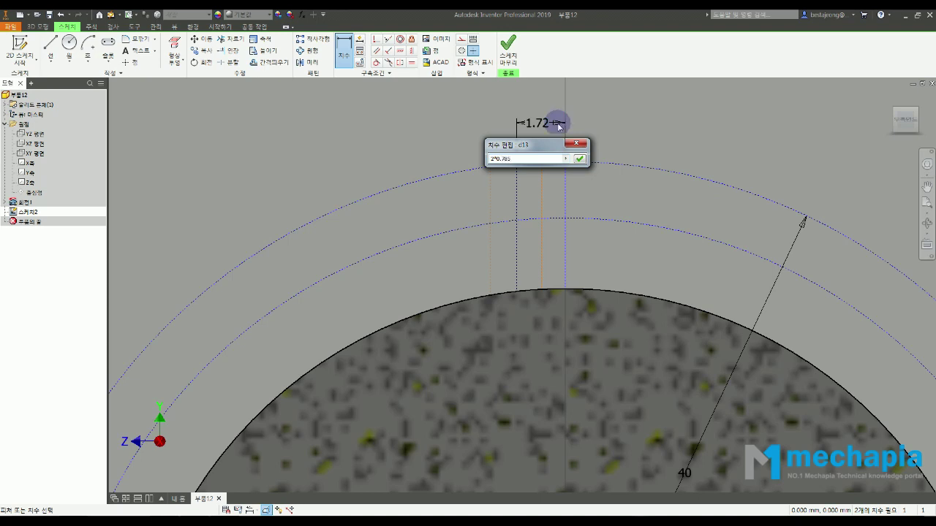
{"action": "key", "text": "Return"}
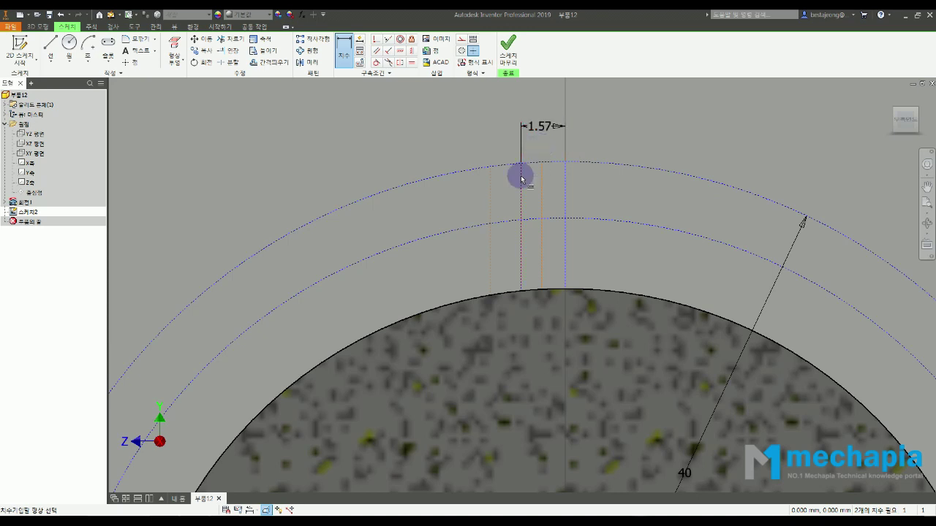
- Dimension the gap between the outermost guide line and its neighbouring guide line as 0.5 mm
{"action": "left_click", "coordinate": [491, 211]}
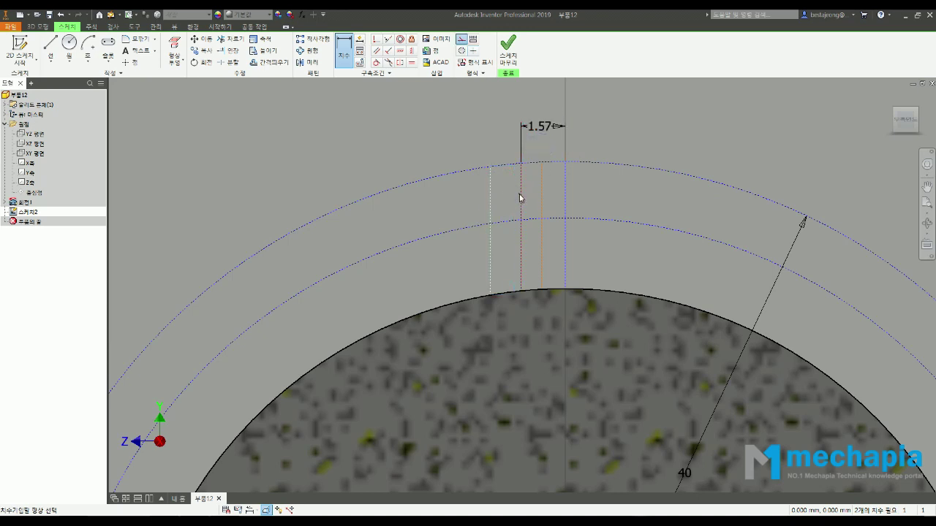
{"action": "left_click", "coordinate": [451, 130]}
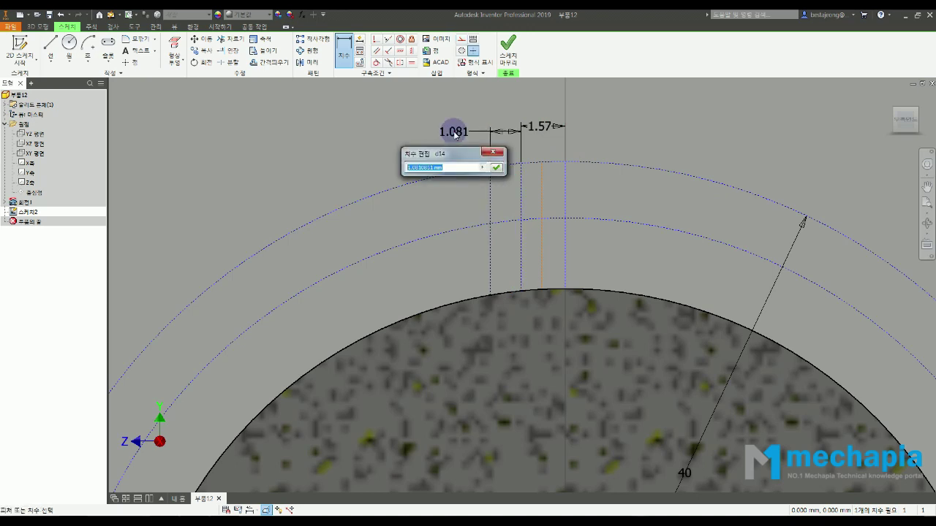
{"action": "type", "text": "0.5"}
{"action": "key", "text": "Return"}
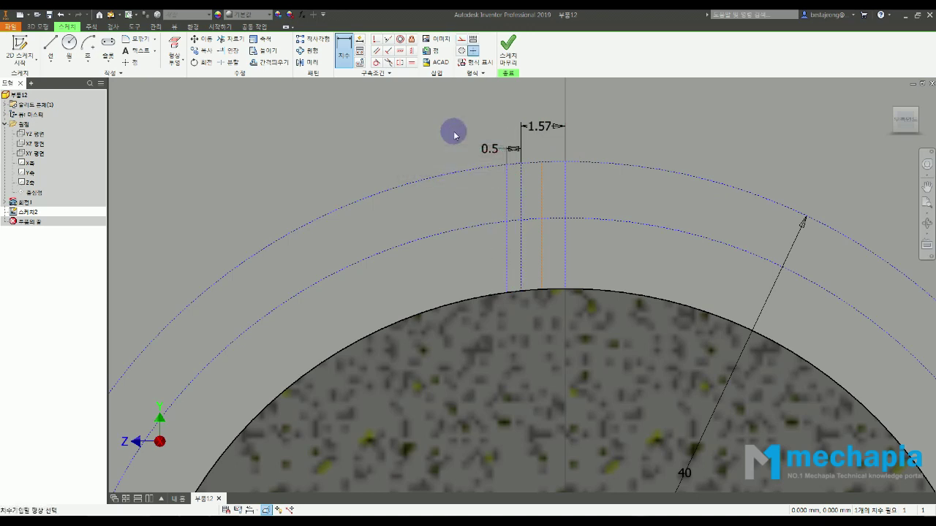
- Dimension the gap between the 1.57 mm guide line and the guide line nearest the center line as 2/2 mm
{"action": "left_click", "coordinate": [521, 249]}
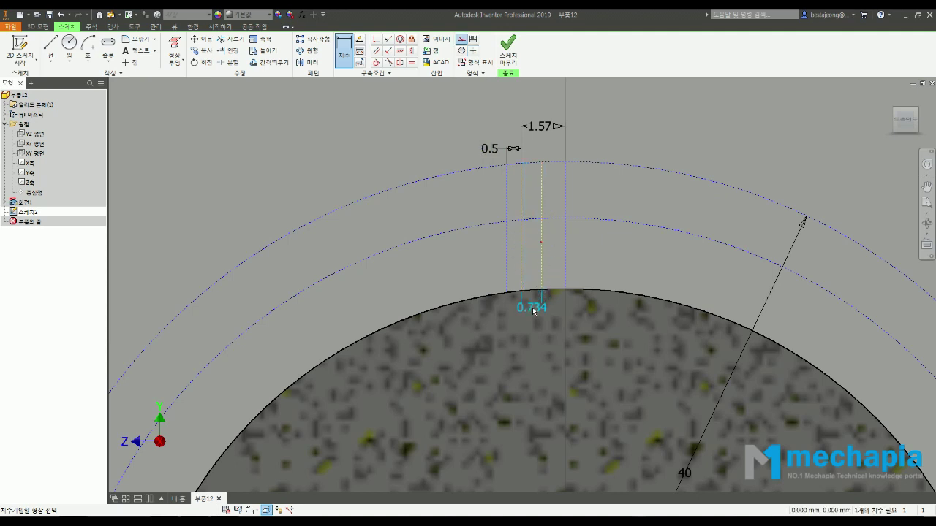
{"action": "left_click", "coordinate": [534, 311]}
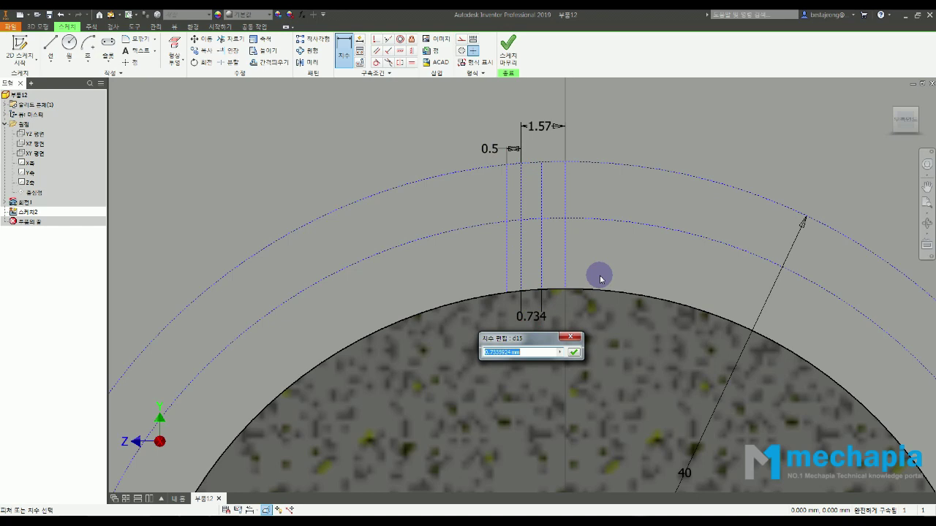
{"action": "key", "text": "BackSpace"}
{"action": "type", "text": "2/2"}
{"action": "key", "text": "Return"}
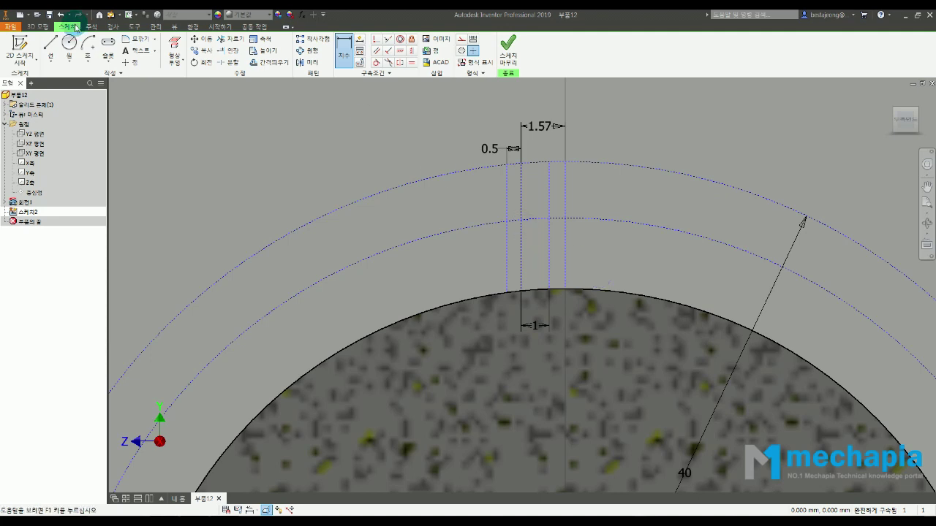
- Place a sketch point where the 1.57 mm guide line crosses the middle construction circle
{"action": "left_click", "coordinate": [129, 63]}
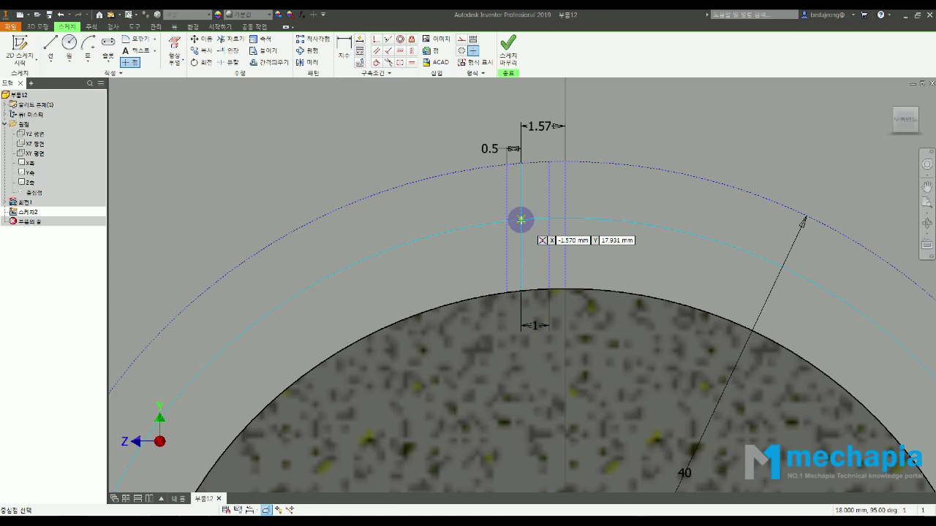
{"action": "left_click", "coordinate": [520, 220]}
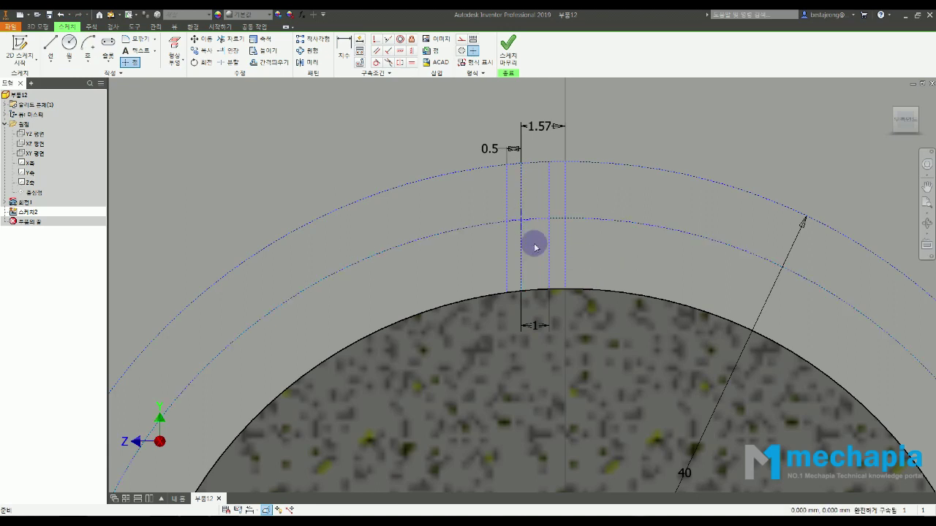
{"action": "key", "text": "Escape"}
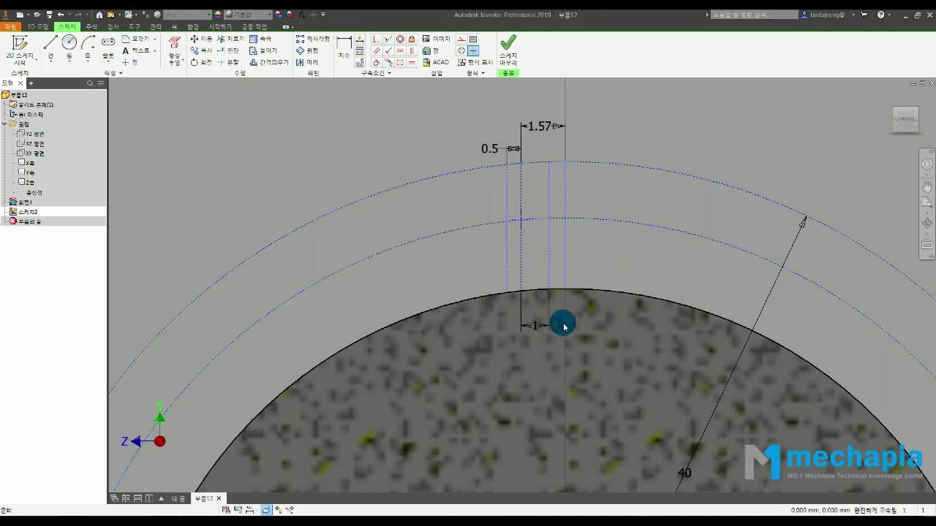
- Draw a three-point arc from the inner guide line's upper end to the outermost guide line's lower end, passing through the sketch point
{"action": "mouse_move", "coordinate": [447, 269]}
{"action": "middle_mouse_down"}
{"action": "mouse_move", "coordinate": [368, 276]}
{"action": "mouse_move", "coordinate": [340, 258]}
{"action": "middle_mouse_up"}
{"action": "scroll", "coordinate": [286, 226], "scroll_direction": "down", "scroll_amount": 3}
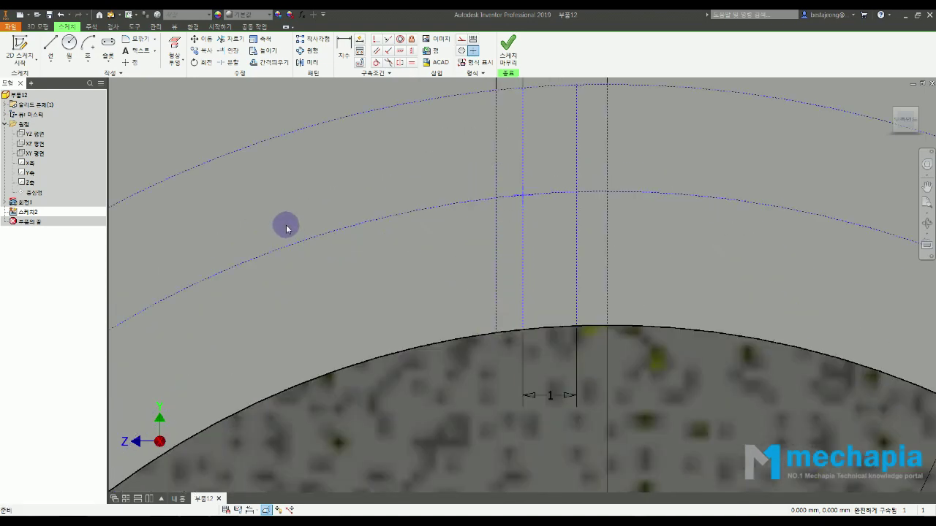
{"action": "scroll", "coordinate": [286, 226], "scroll_direction": "up", "scroll_amount": 2}
{"action": "left_click", "coordinate": [88, 63]}
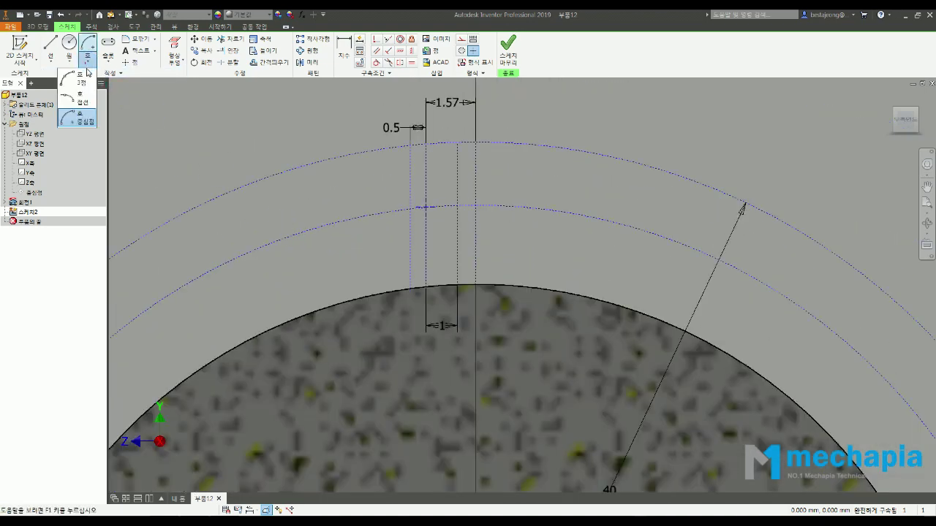
{"action": "left_click", "coordinate": [87, 82]}
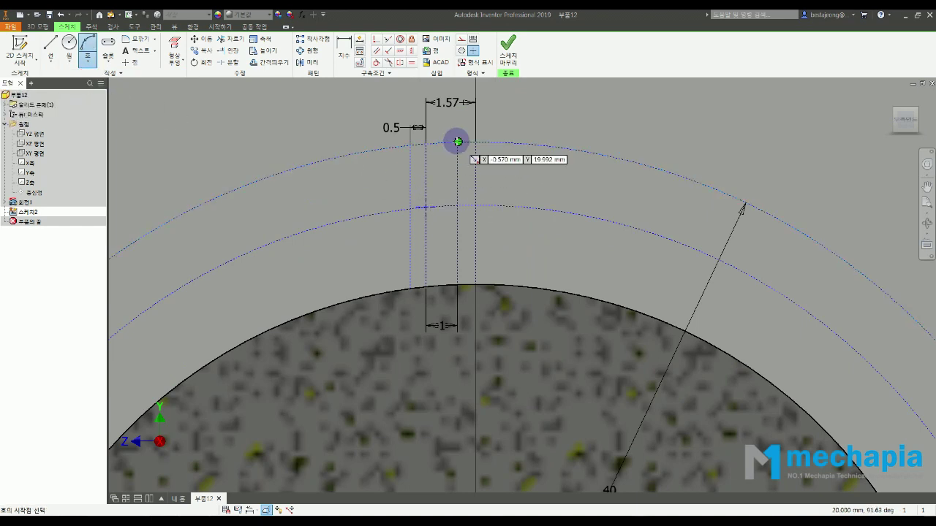
{"action": "left_click", "coordinate": [457, 141]}
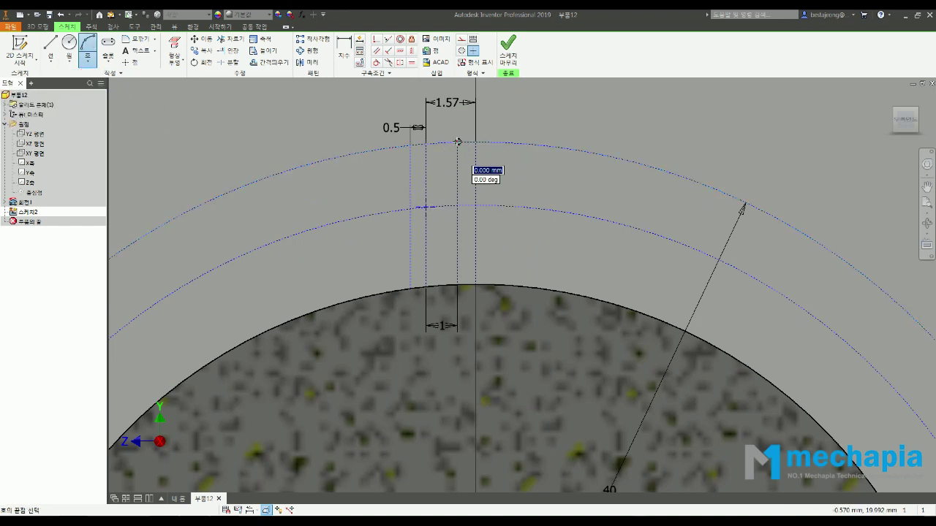
{"action": "left_click", "coordinate": [410, 287]}
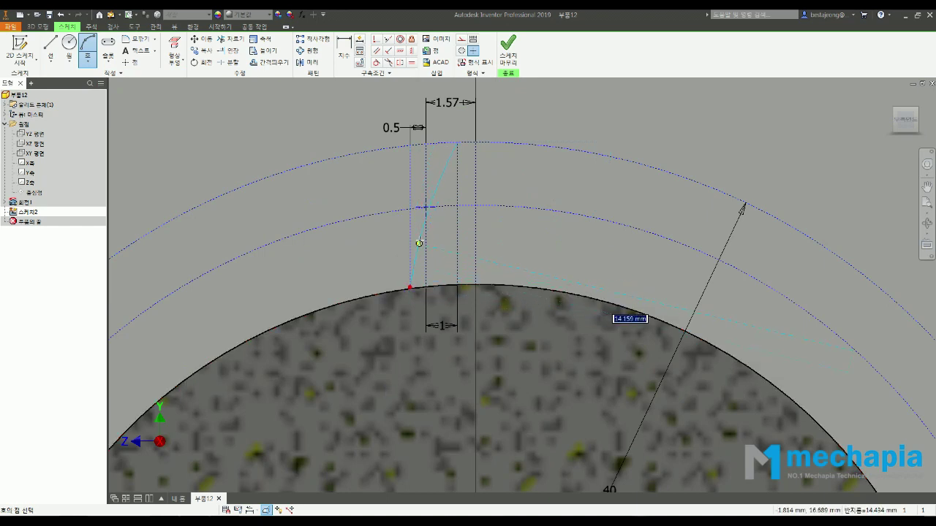
{"action": "left_click", "coordinate": [426, 207]}
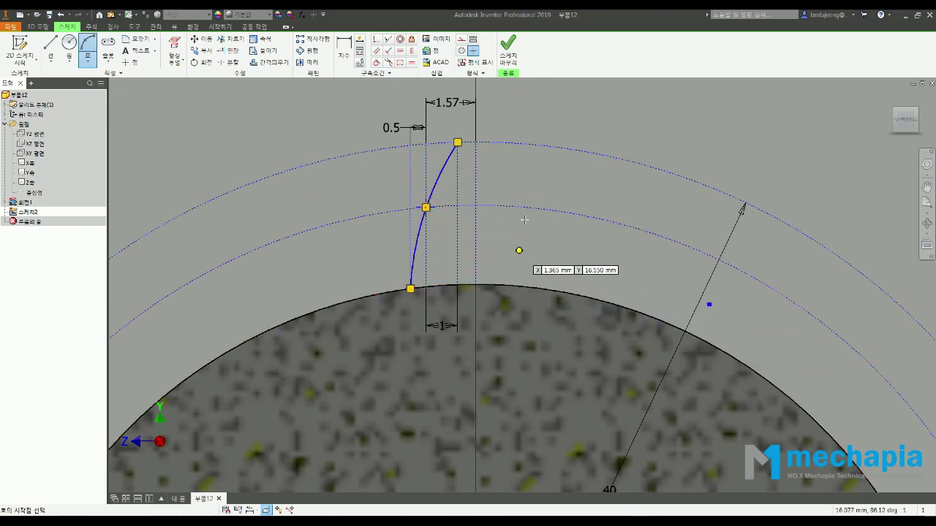
{"action": "key", "text": "Escape"}
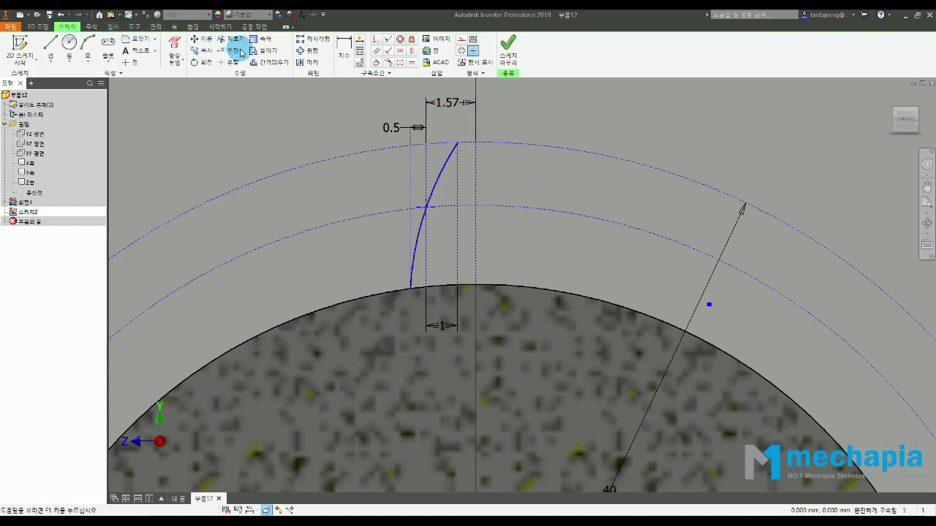
- Mirror the tooth flank arc about the vertical center guide line
{"action": "left_click", "coordinate": [311, 63]}
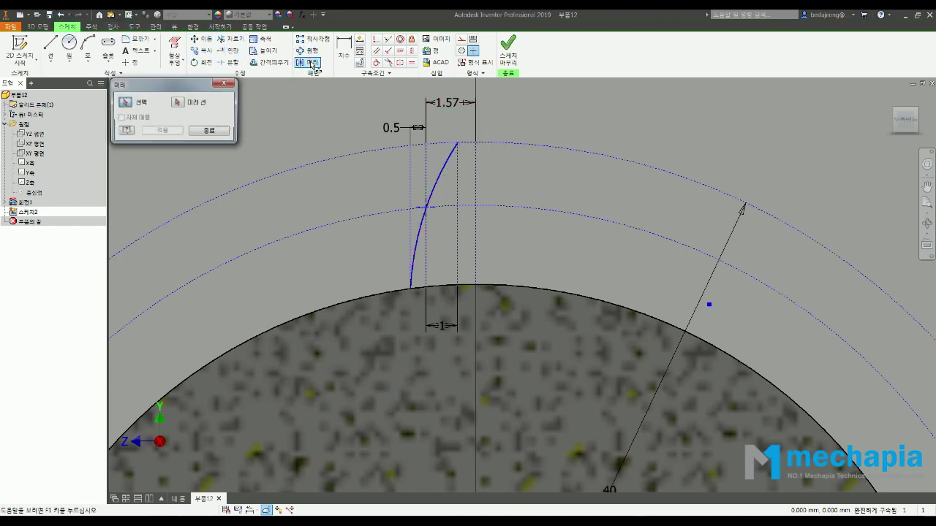
{"action": "left_click", "coordinate": [441, 174]}
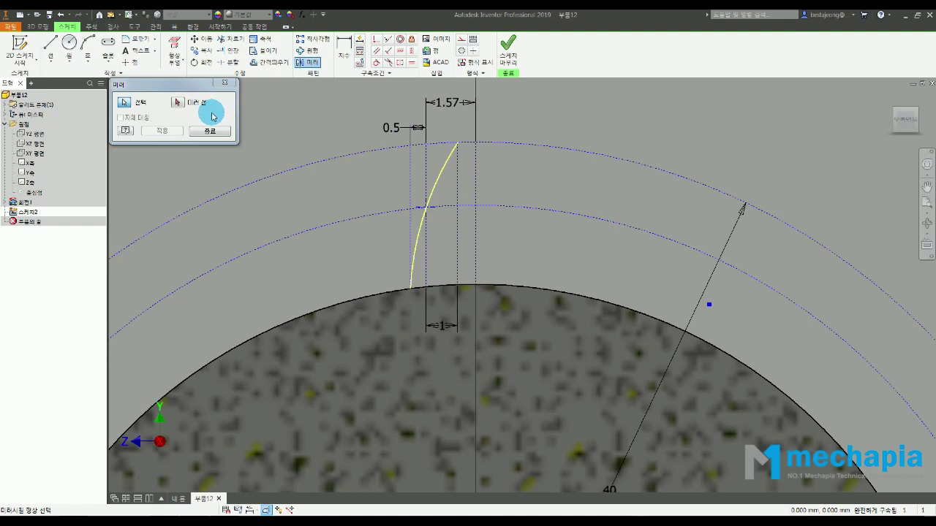
{"action": "left_click", "coordinate": [178, 102]}
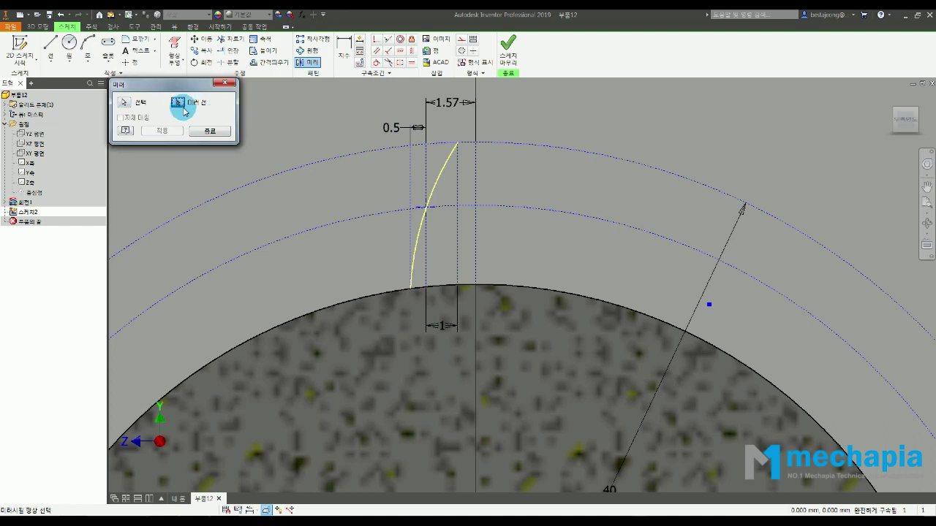
{"action": "left_click", "coordinate": [476, 174]}
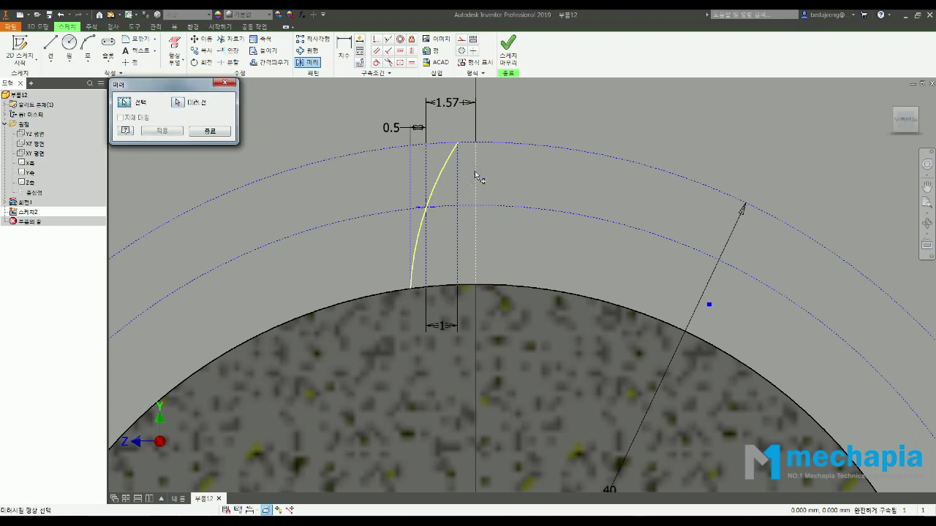
{"action": "left_click", "coordinate": [164, 132]}
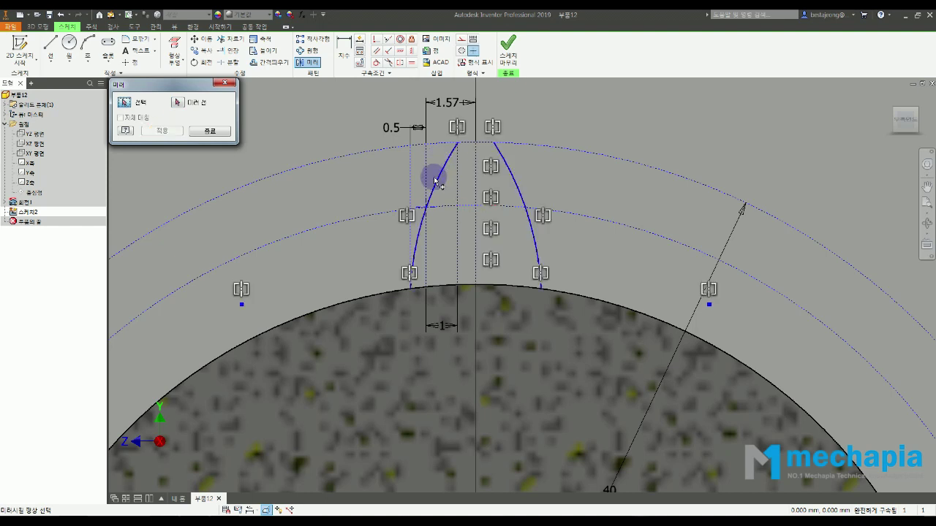
{"action": "left_click", "coordinate": [207, 131]}
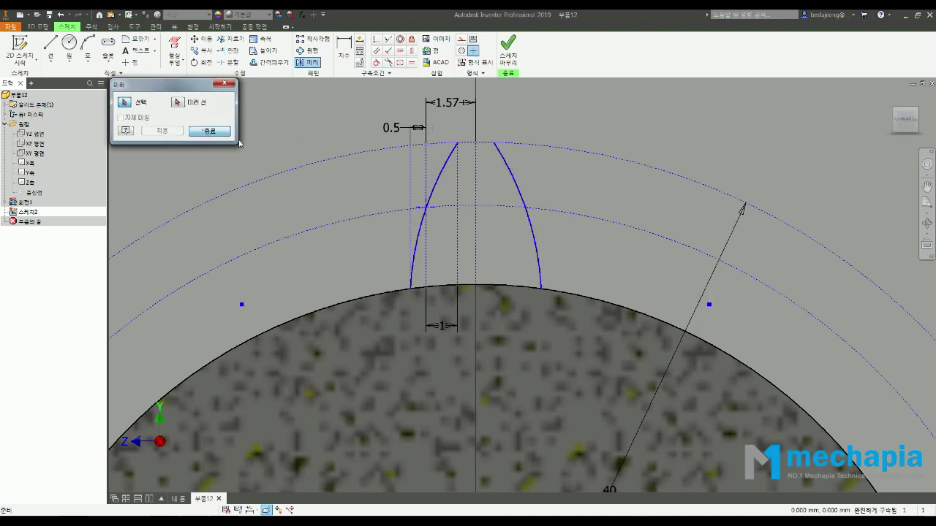
- Draw a center-point arc about the shaft center along the base circle, joining the lower ends of the two tooth flanks
{"action": "scroll", "coordinate": [492, 199], "scroll_direction": "up", "scroll_amount": 2}
{"action": "scroll", "coordinate": [492, 199], "scroll_direction": "up", "scroll_amount": 3}
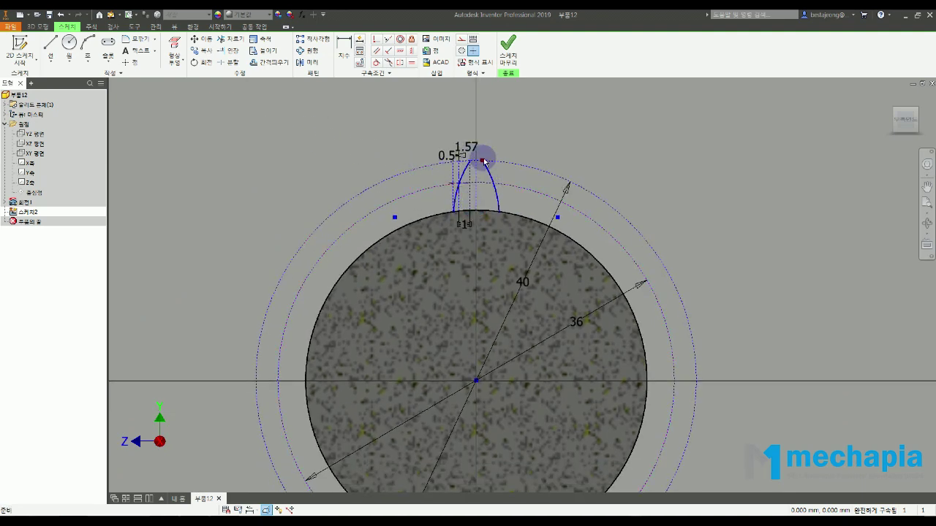
{"action": "left_click", "coordinate": [87, 57]}
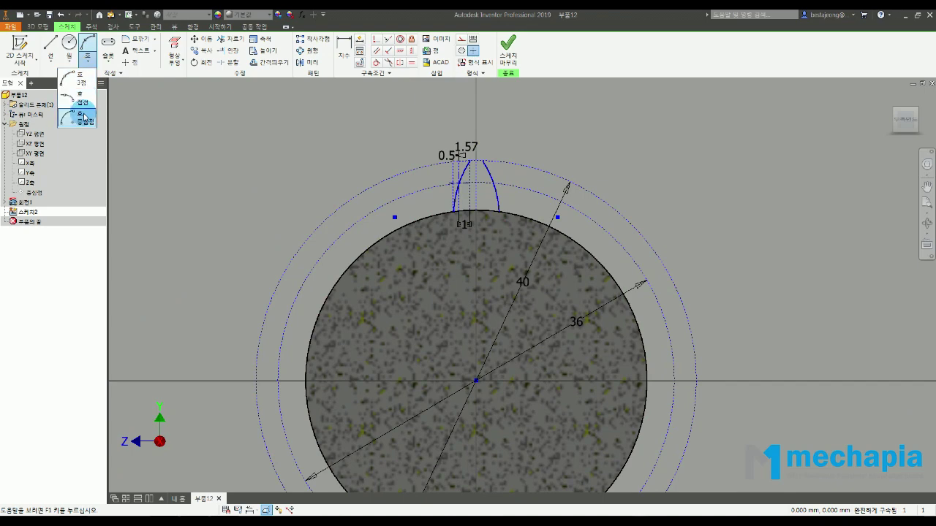
{"action": "left_click", "coordinate": [85, 117]}
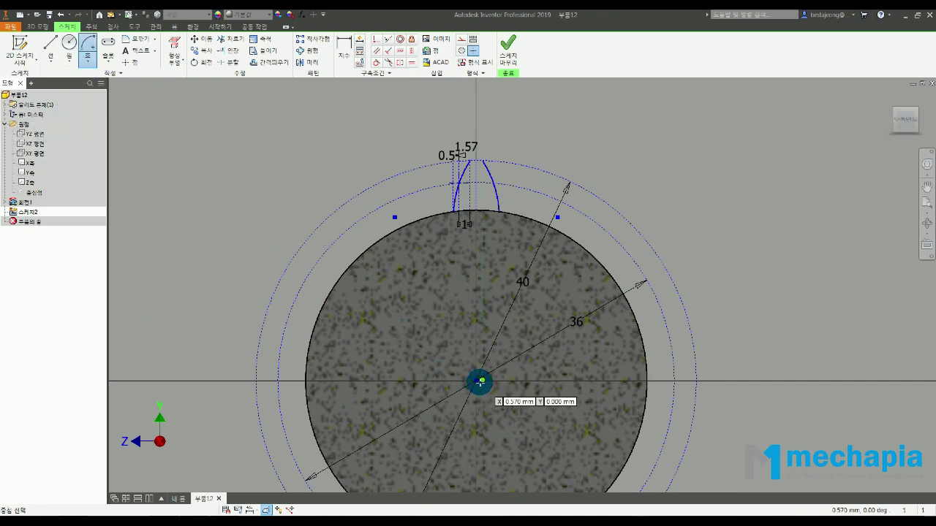
{"action": "left_click", "coordinate": [480, 381]}
{"action": "scroll", "coordinate": [477, 226], "scroll_direction": "up", "scroll_amount": 3}
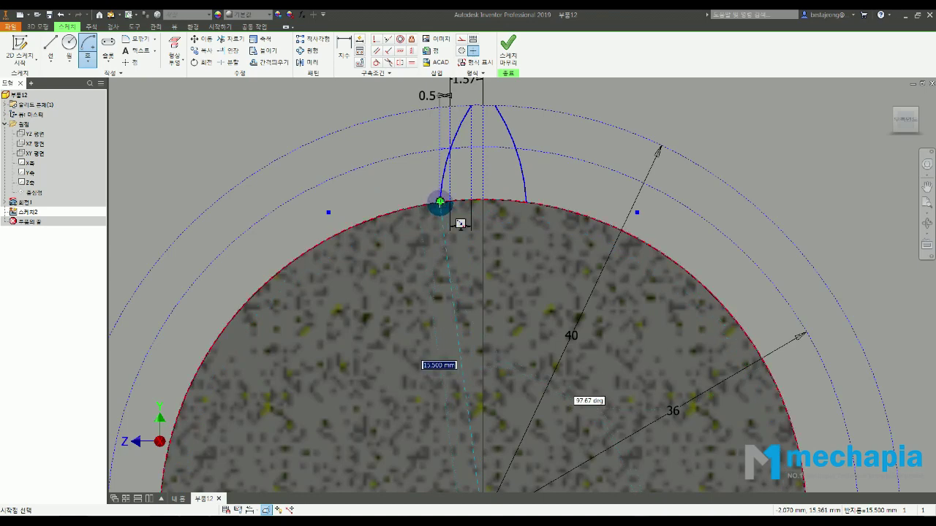
{"action": "left_click", "coordinate": [440, 201]}
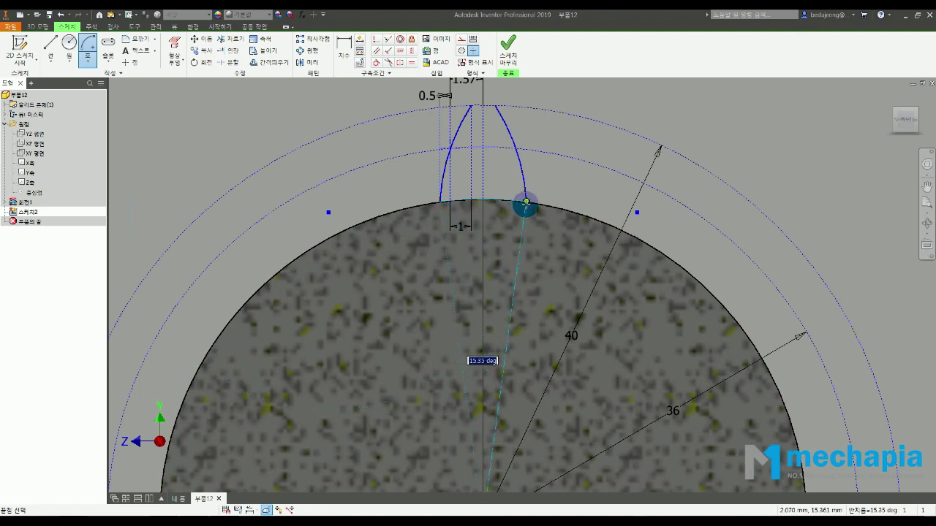
{"action": "left_click", "coordinate": [527, 202]}
- Close the tooth tip with a center-point arc about the shaft center, joining the upper ends of the two flanks
{"action": "scroll", "coordinate": [534, 223], "scroll_direction": "down", "scroll_amount": 4}
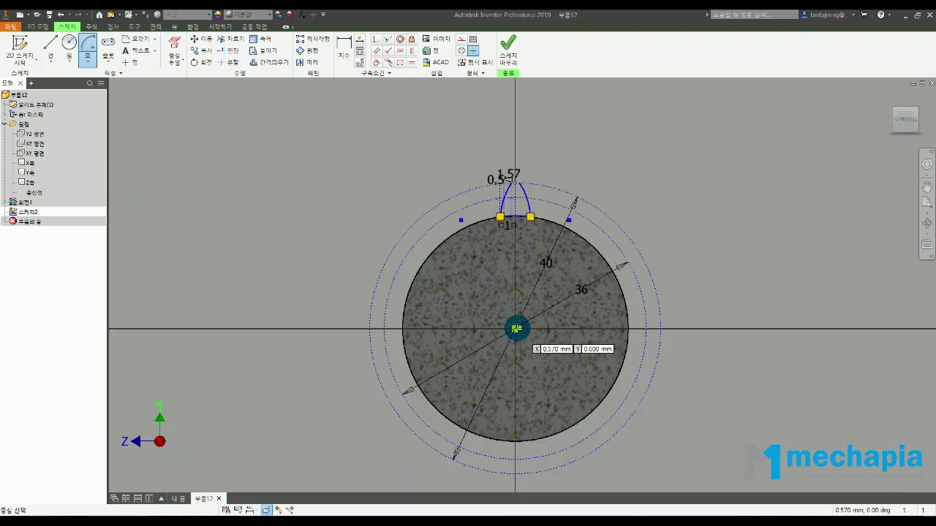
{"action": "left_click", "coordinate": [515, 328]}
{"action": "scroll", "coordinate": [521, 229], "scroll_direction": "up", "scroll_amount": 4}
{"action": "middle_click_drag", "start_coordinate": [521, 229], "coordinate": [515, 330]}
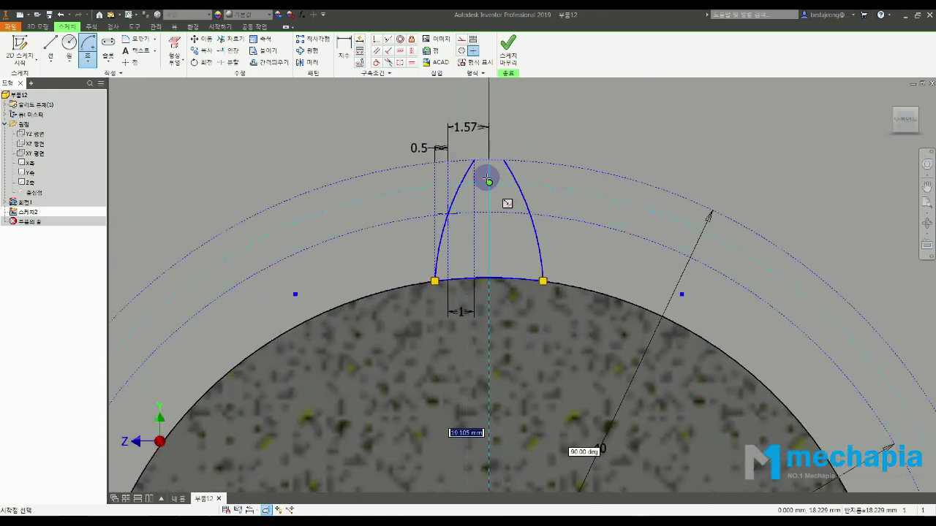
{"action": "left_click", "coordinate": [474, 160]}
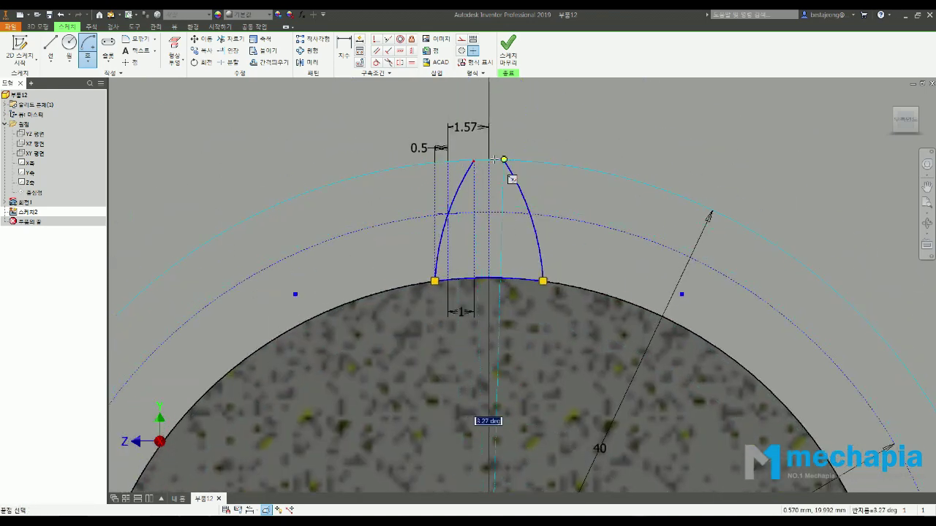
{"action": "left_click", "coordinate": [503, 159]}
{"action": "key", "text": "Escape"}
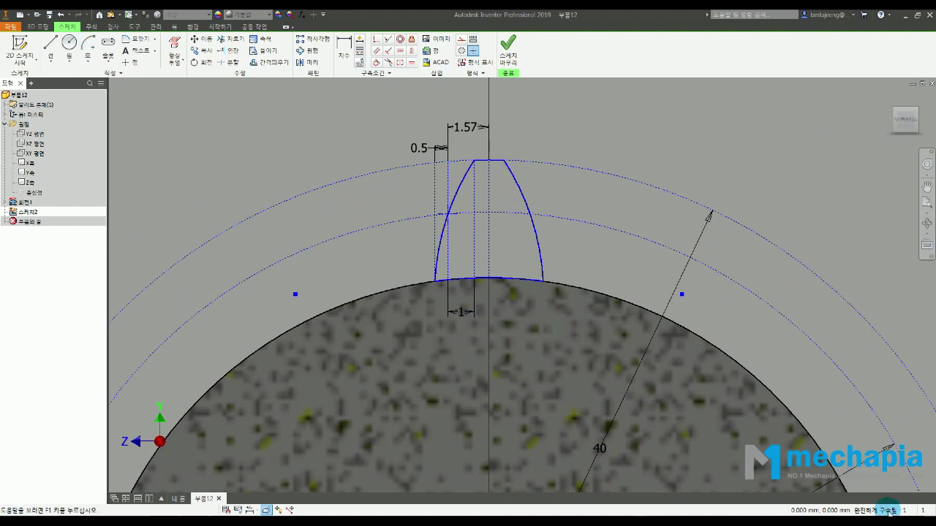
- Set up an extrusion of the closed tooth profile in the reversed direction, with its extent running to a selected face
{"action": "scroll", "coordinate": [645, 291], "scroll_direction": "down", "scroll_amount": 2}
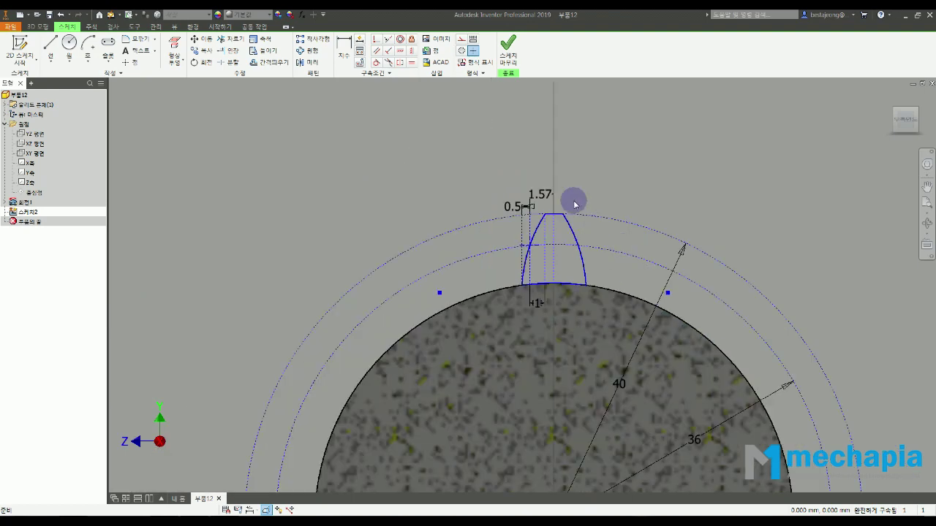
{"action": "middle_click_drag", "start_coordinate": [598, 246], "coordinate": [583, 230]}
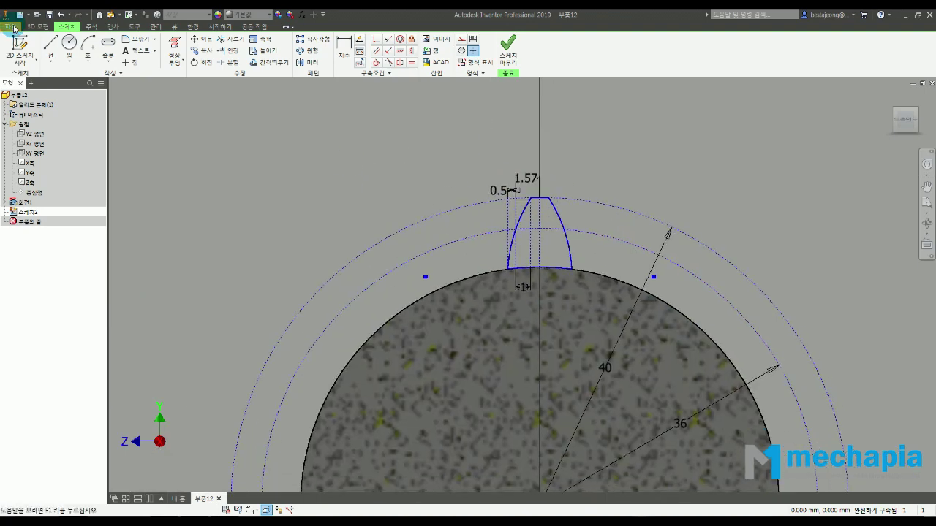
{"action": "key", "text": "F6"}
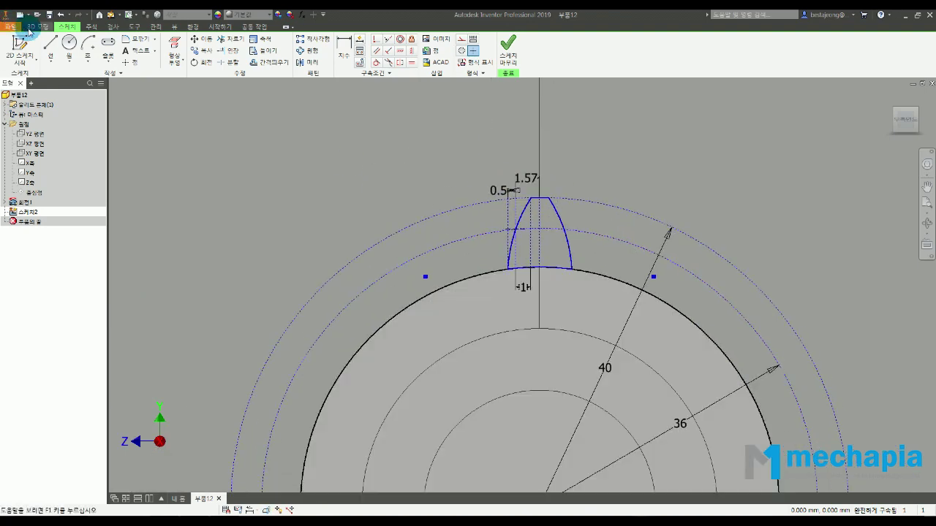
{"action": "left_click", "coordinate": [34, 28]}
{"action": "left_click", "coordinate": [50, 47]}
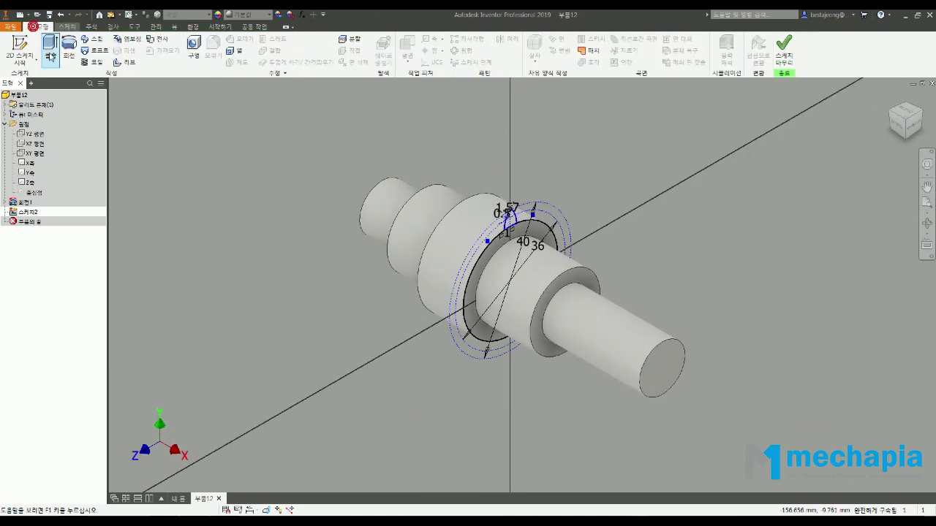
{"action": "scroll", "coordinate": [472, 224], "scroll_direction": "up", "scroll_amount": 5}
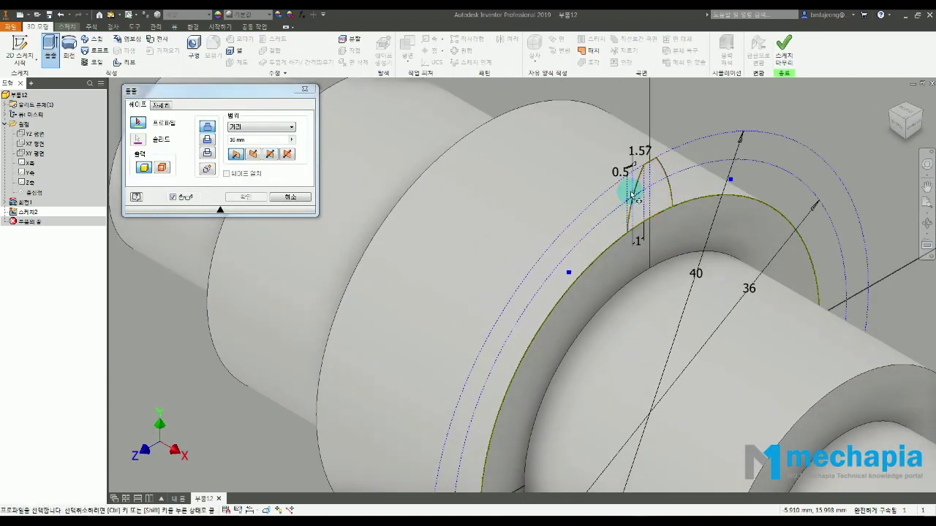
{"action": "left_click", "coordinate": [656, 190]}
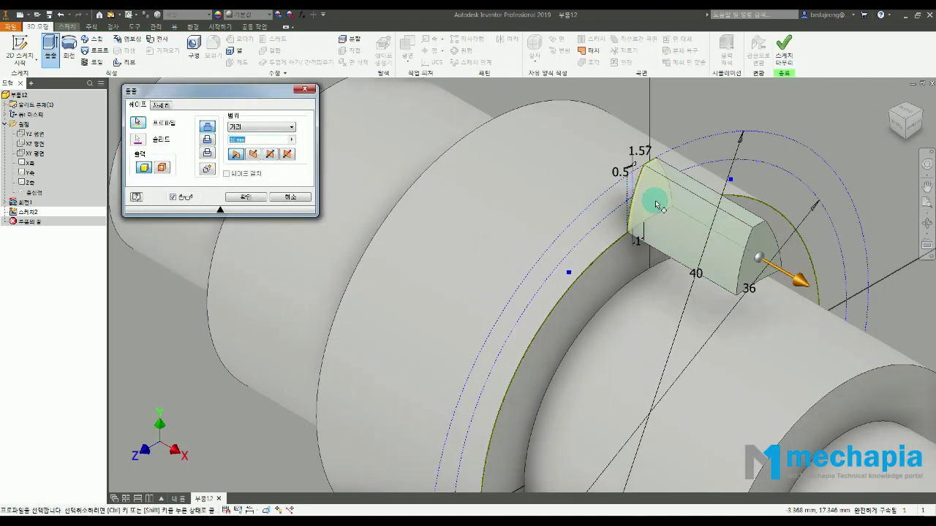
{"action": "left_click", "coordinate": [251, 156]}
{"action": "left_click", "coordinate": [262, 127]}
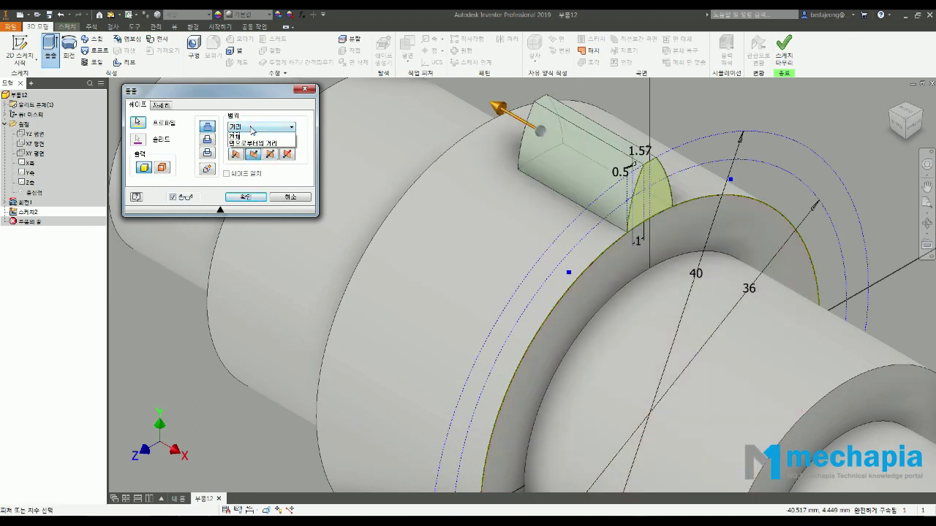
{"action": "left_click", "coordinate": [258, 149]}
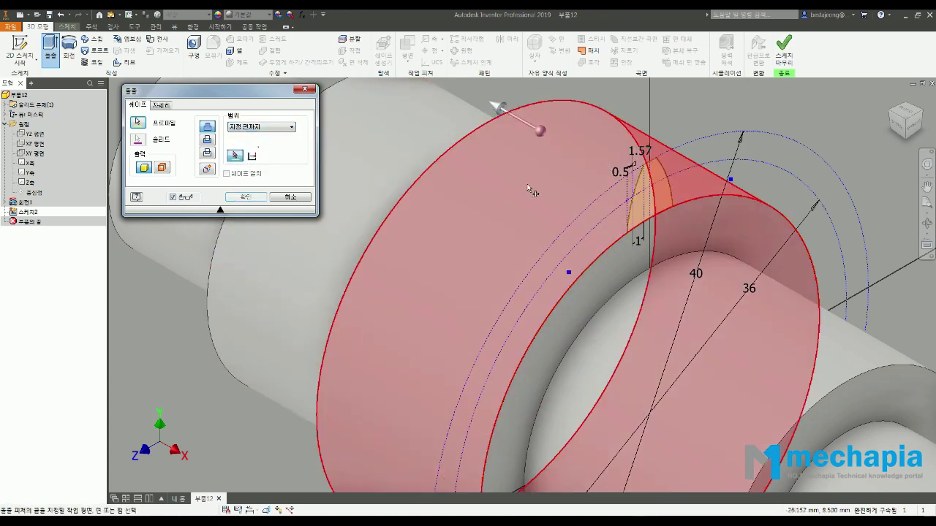
- End the tooth extrusion at the opposite side face of the largest shaft cylinder and create it
{"action": "scroll", "coordinate": [533, 209], "scroll_direction": "down", "scroll_amount": 2}
{"action": "middle_click_drag", "start_coordinate": [466, 268], "coordinate": [549, 256], "text": "shift"}
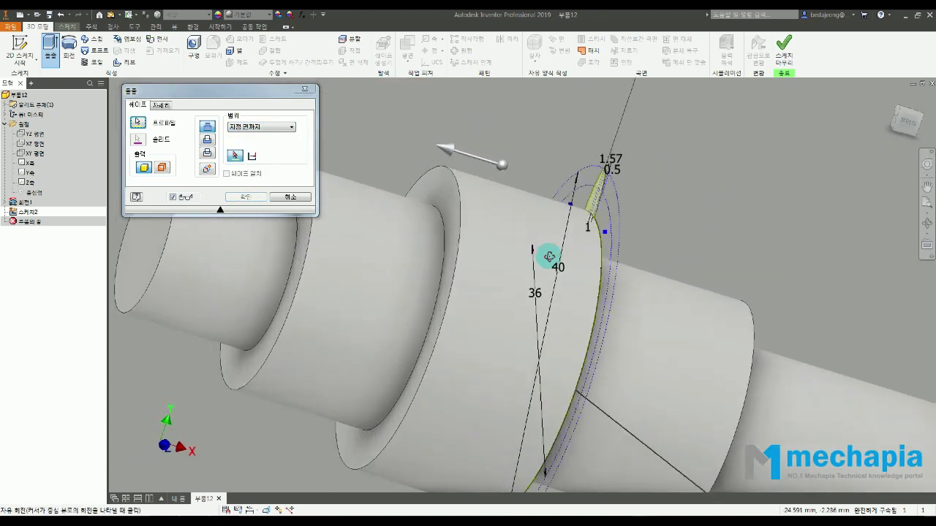
{"action": "left_click", "coordinate": [456, 186]}
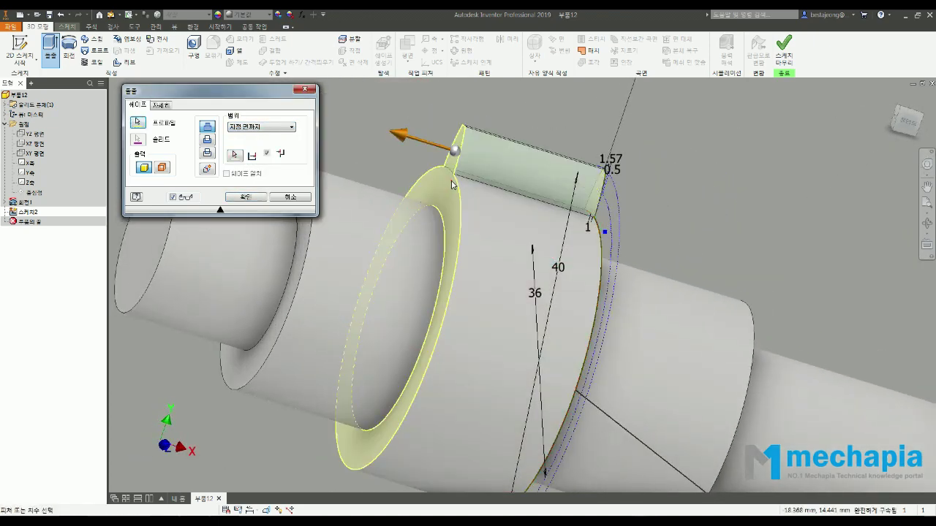
{"action": "middle_click_drag", "start_coordinate": [502, 286], "coordinate": [402, 317], "text": "shift"}
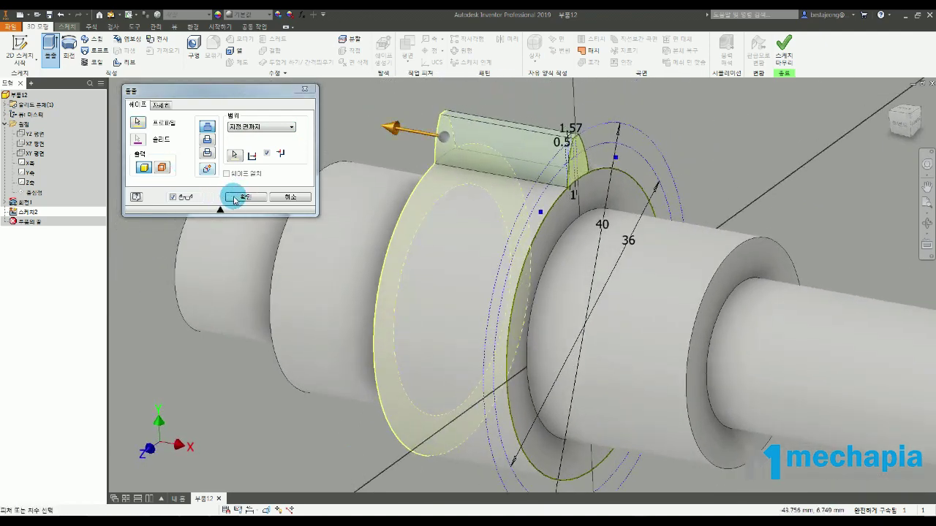
{"action": "left_click", "coordinate": [236, 196]}
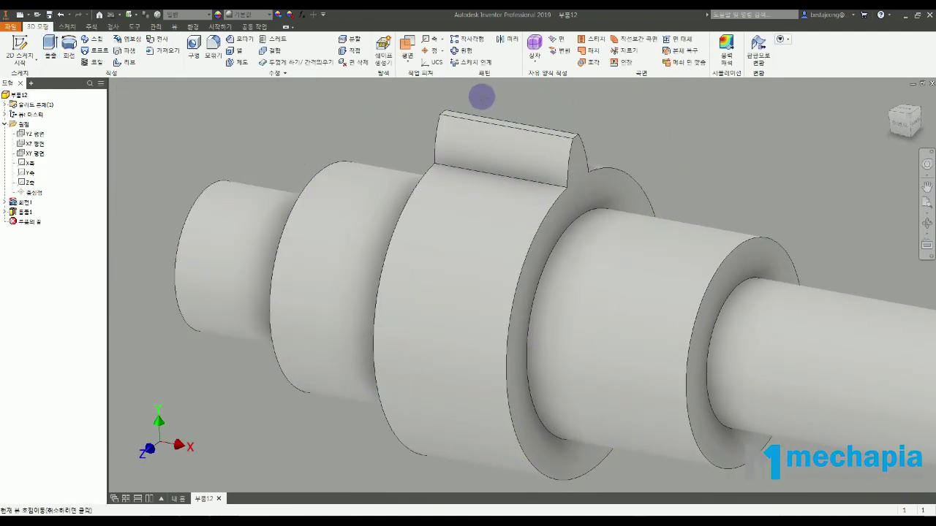
- Chamfer the short tip edges at both ends of the gear tooth with a distance of 1 mm
{"action": "scroll", "coordinate": [483, 96], "scroll_direction": "up", "scroll_amount": 3}
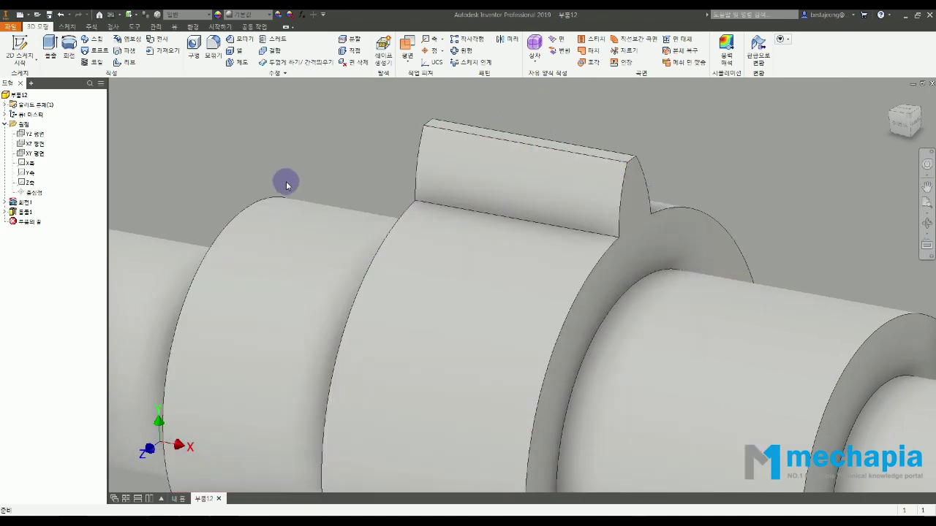
{"action": "left_click", "coordinate": [240, 39]}
{"action": "middle_click_drag", "start_coordinate": [359, 412], "coordinate": [278, 142]}
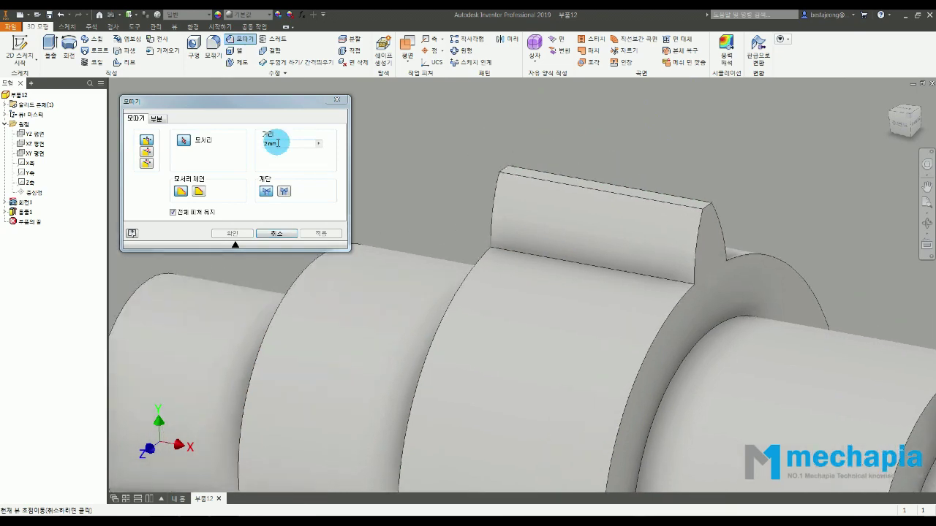
{"action": "left_click", "coordinate": [278, 142]}
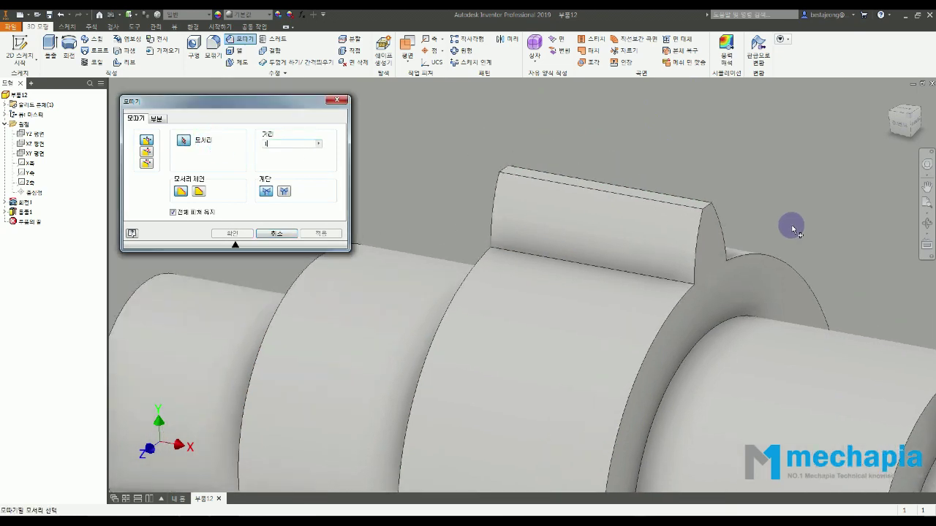
{"action": "scroll", "coordinate": [717, 202], "scroll_direction": "down", "scroll_amount": 3}
{"action": "scroll", "coordinate": [716, 201], "scroll_direction": "up", "scroll_amount": 3}
{"action": "left_click", "coordinate": [709, 211]}
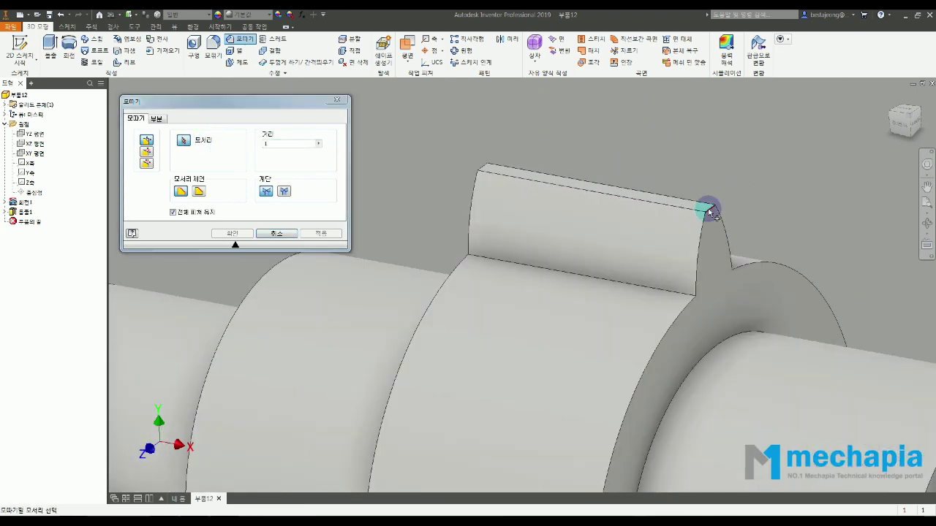
{"action": "left_click", "coordinate": [486, 169]}
{"action": "middle_click_drag", "start_coordinate": [558, 302], "coordinate": [351, 197], "text": "shift"}
{"action": "left_click", "coordinate": [234, 234]}
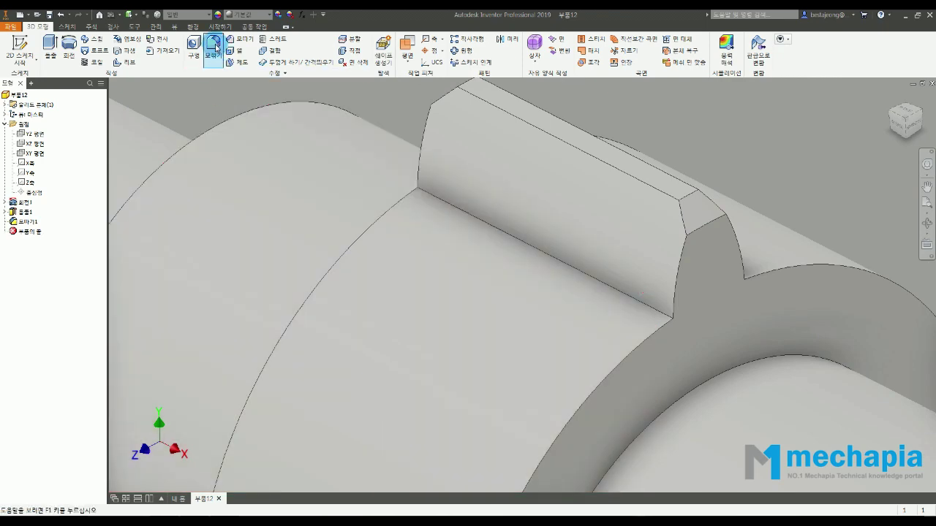
- Fillet the two root edges between the tooth flanks and the cylinder with a 0.5 mm radius
{"action": "left_click", "coordinate": [214, 45]}
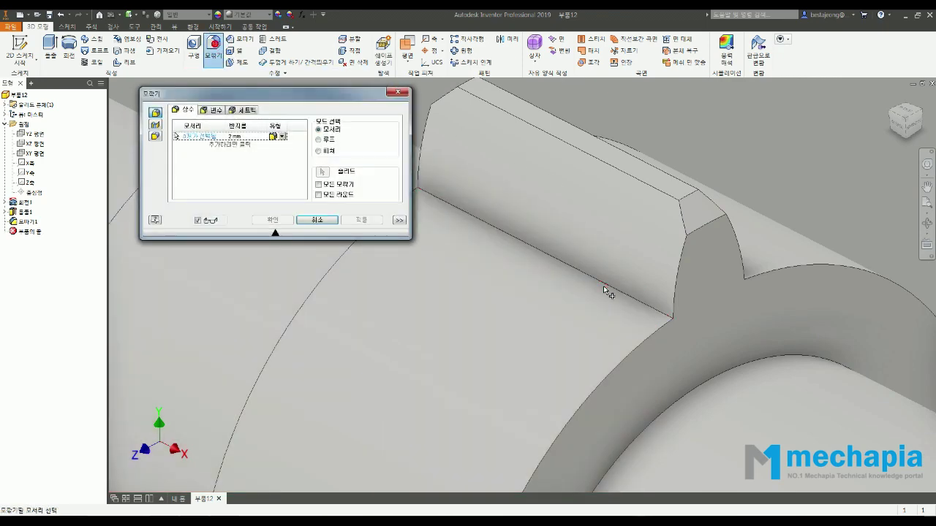
{"action": "left_click", "coordinate": [611, 294]}
{"action": "middle_click_drag", "start_coordinate": [572, 289], "coordinate": [812, 289], "text": "shift"}
{"action": "left_click", "coordinate": [791, 284]}
{"action": "middle_click_drag", "start_coordinate": [740, 294], "coordinate": [504, 271]}
{"action": "left_click", "coordinate": [241, 136]}
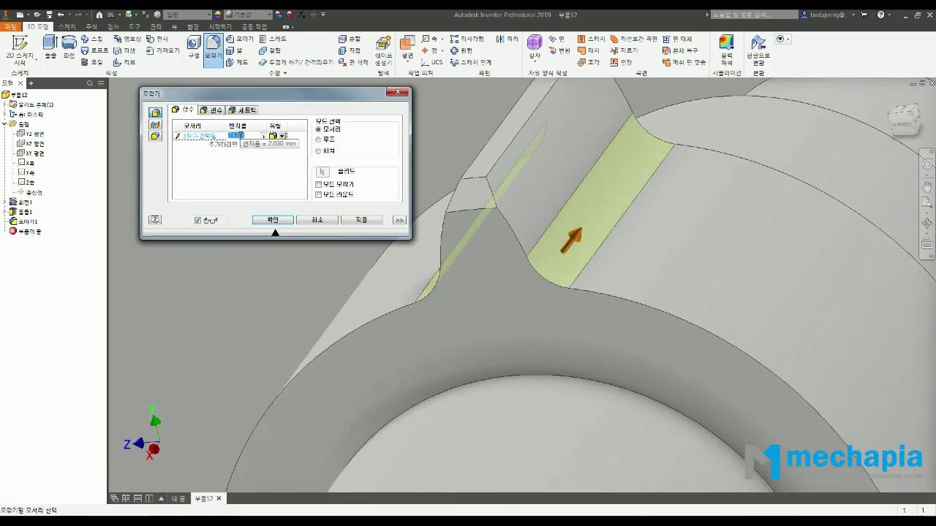
{"action": "left_click", "coordinate": [240, 135]}
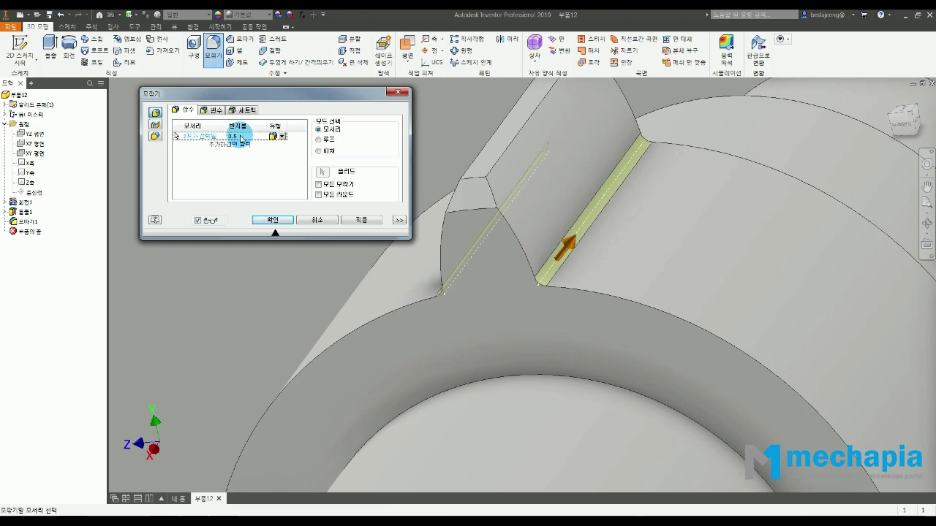
{"action": "left_click", "coordinate": [273, 220]}
- Set up a circular pattern of the tooth extrusion, its chamfer and its root fillet about the axis of the gear cylinder
{"action": "middle_click_drag", "start_coordinate": [319, 230], "coordinate": [408, 315], "text": "shift"}
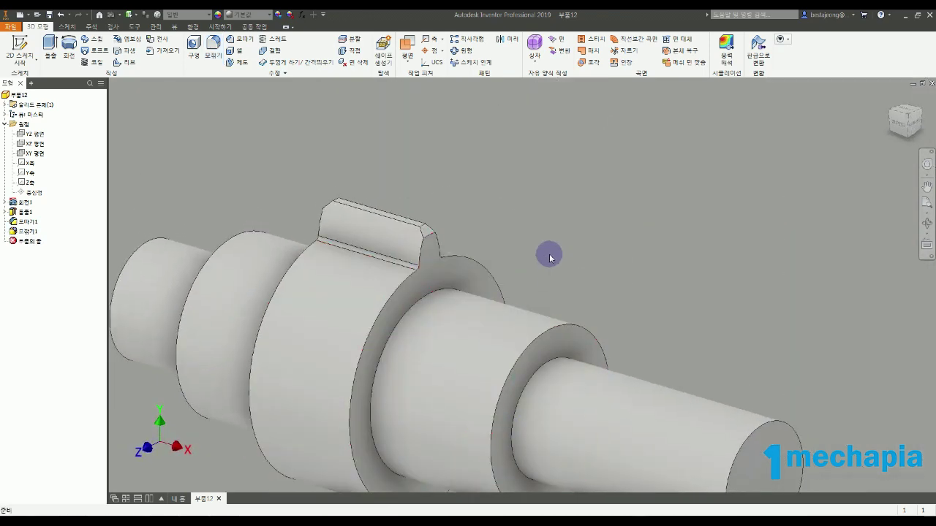
{"action": "middle_click_drag", "start_coordinate": [545, 257], "coordinate": [574, 226]}
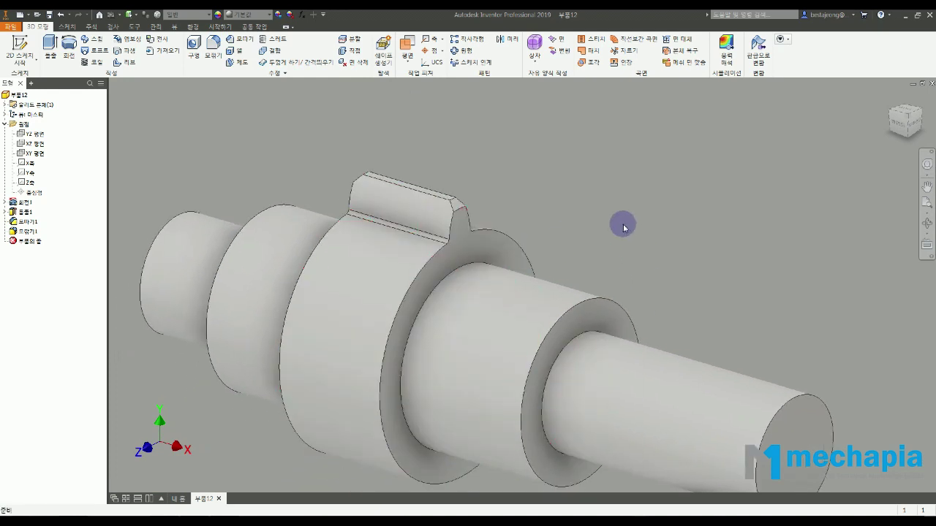
{"action": "left_click", "coordinate": [466, 50]}
{"action": "left_click", "coordinate": [158, 108]}
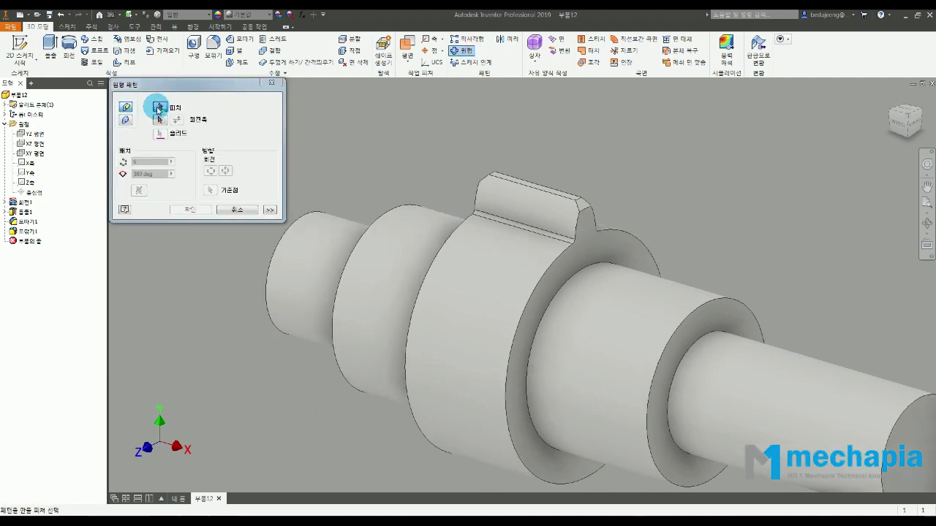
{"action": "left_click", "coordinate": [26, 212]}
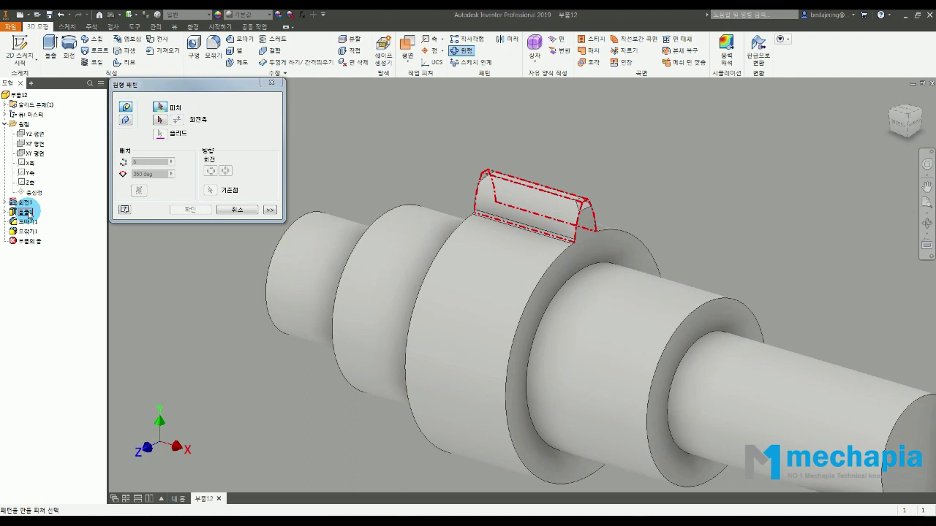
{"action": "left_click", "coordinate": [27, 212]}
{"action": "left_click", "coordinate": [31, 231]}
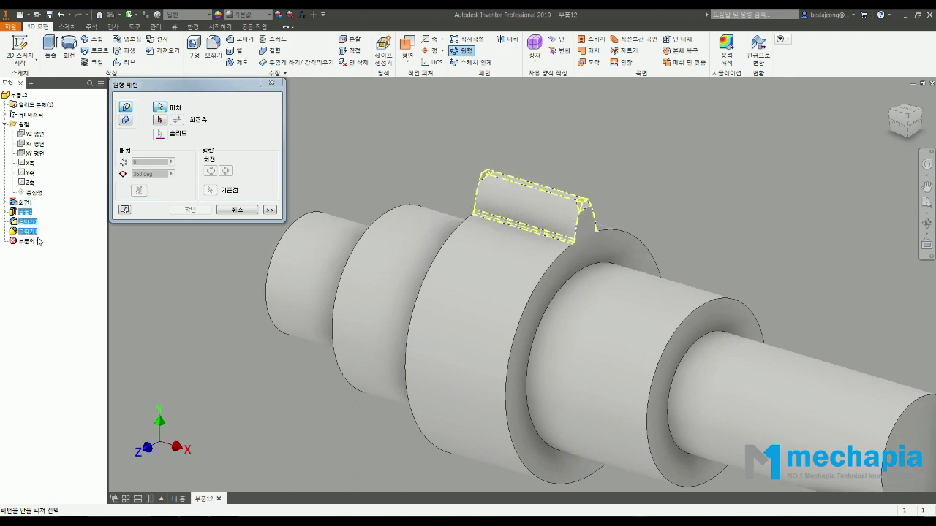
{"action": "left_click", "coordinate": [160, 119]}
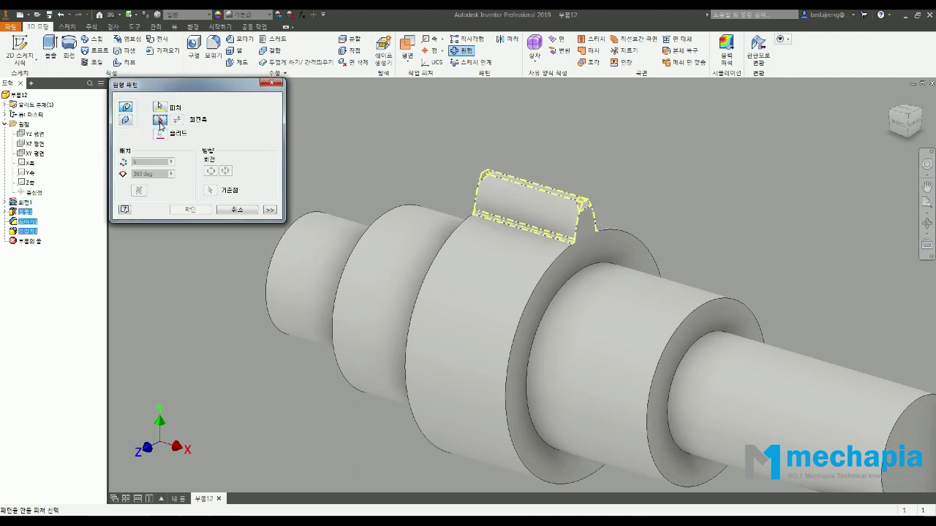
{"action": "left_click", "coordinate": [500, 293]}
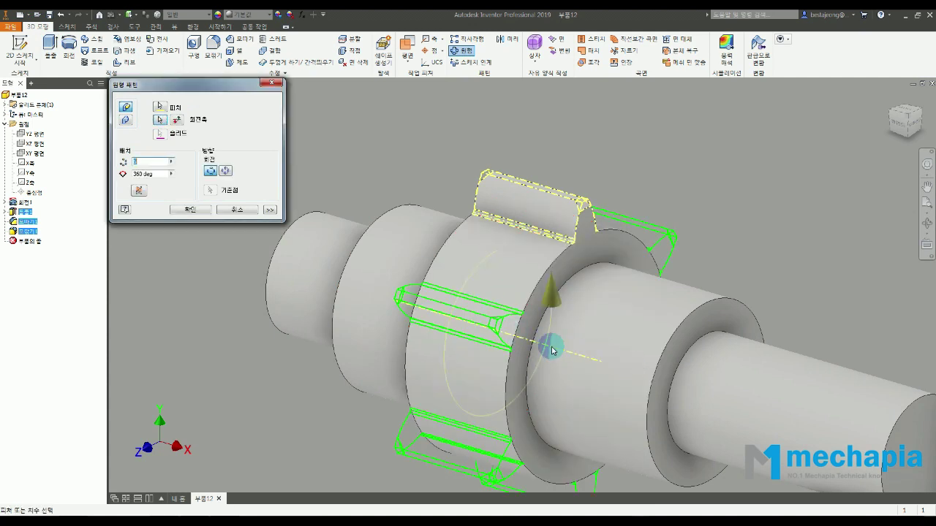
- Look up the number of teeth in the PDF's gear table and create the circular pattern with 18 instances over 360 degrees
{"action": "key", "text": "alt+Tab"}
{"action": "scroll", "coordinate": [412, 296], "scroll_direction": "down", "scroll_amount": 4}
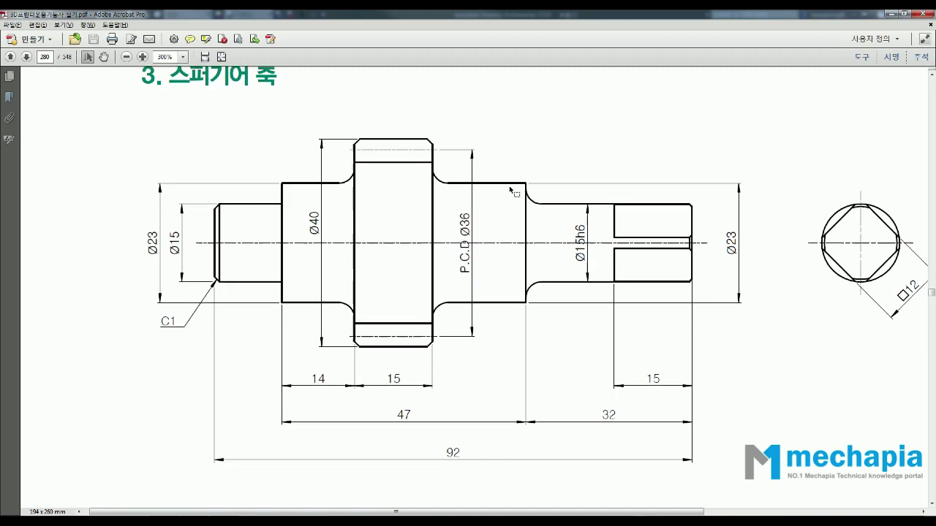
{"action": "scroll", "coordinate": [409, 296], "scroll_direction": "down", "scroll_amount": 3}
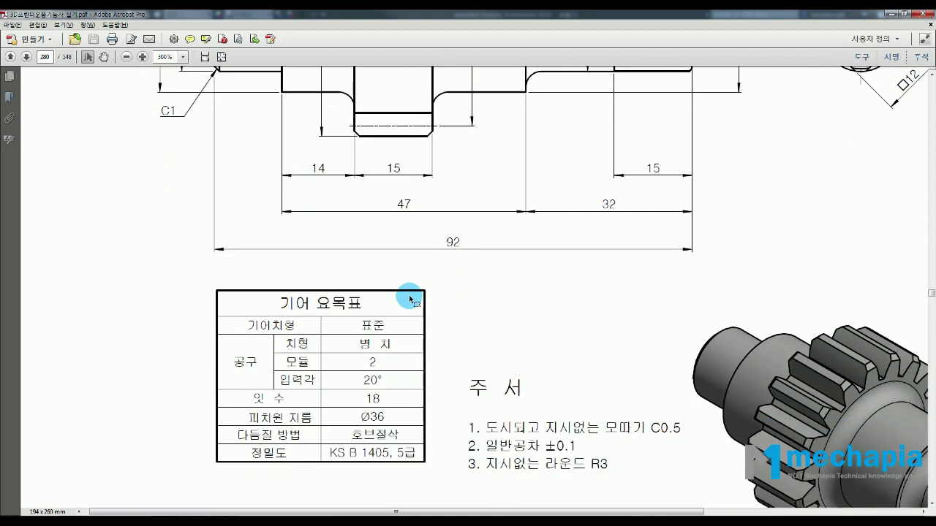
{"action": "left_click_drag", "start_coordinate": [245, 373], "coordinate": [404, 385]}
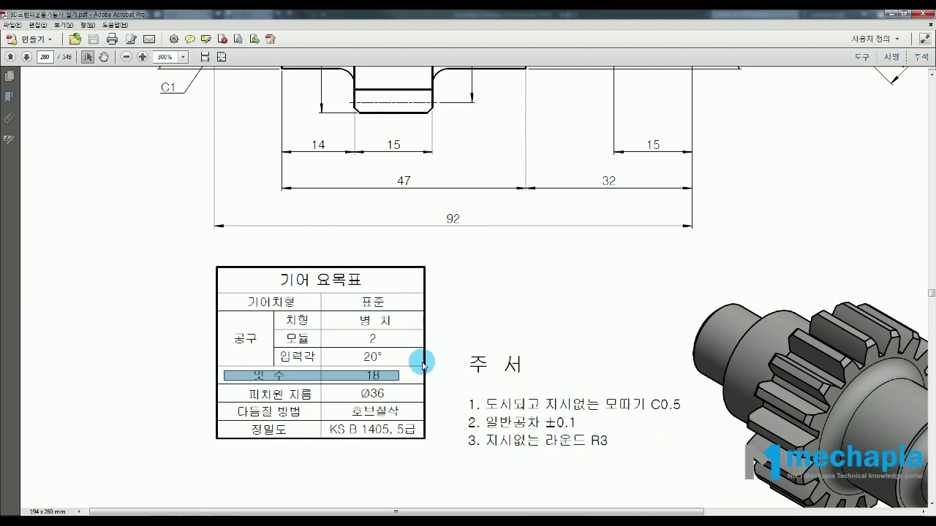
{"action": "left_click", "coordinate": [490, 357]}
{"action": "left_click", "coordinate": [183, 522]}
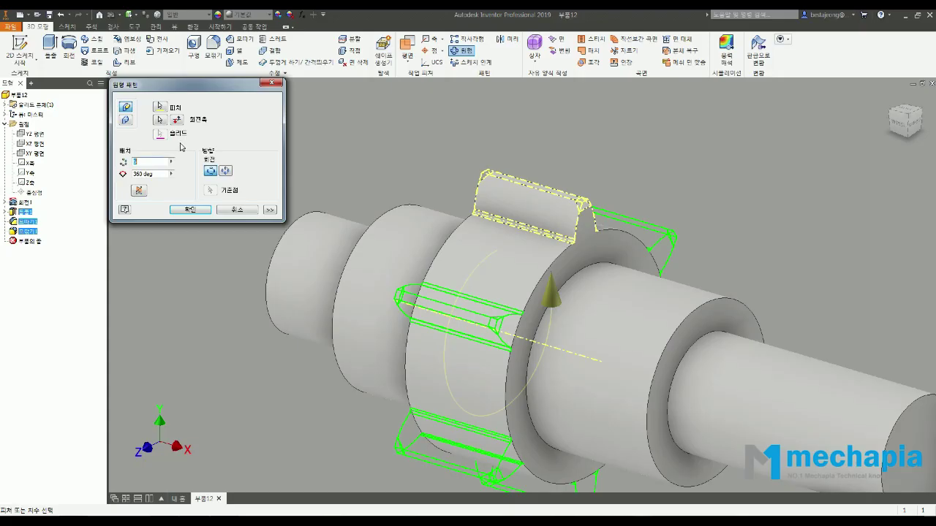
{"action": "left_click_drag", "start_coordinate": [143, 163], "coordinate": [101, 160]}
{"action": "type", "text": "18"}
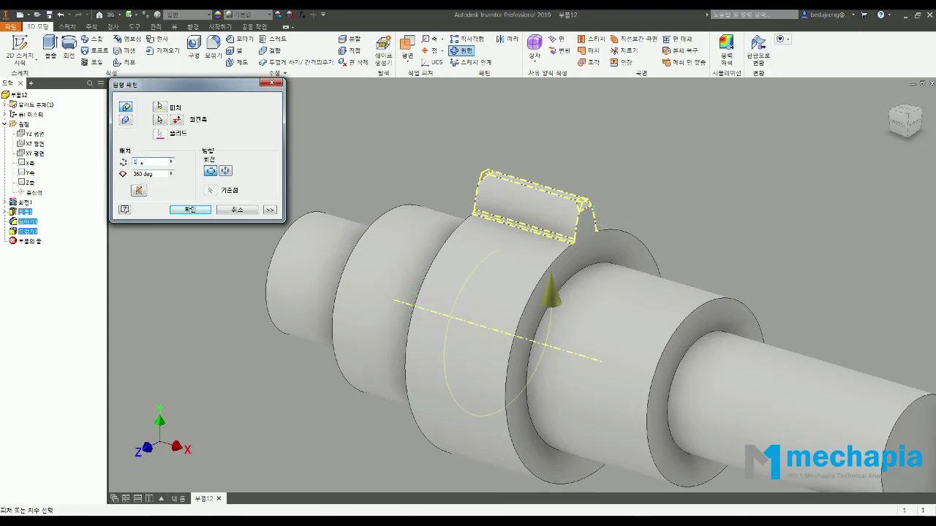
{"action": "left_click", "coordinate": [123, 136]}
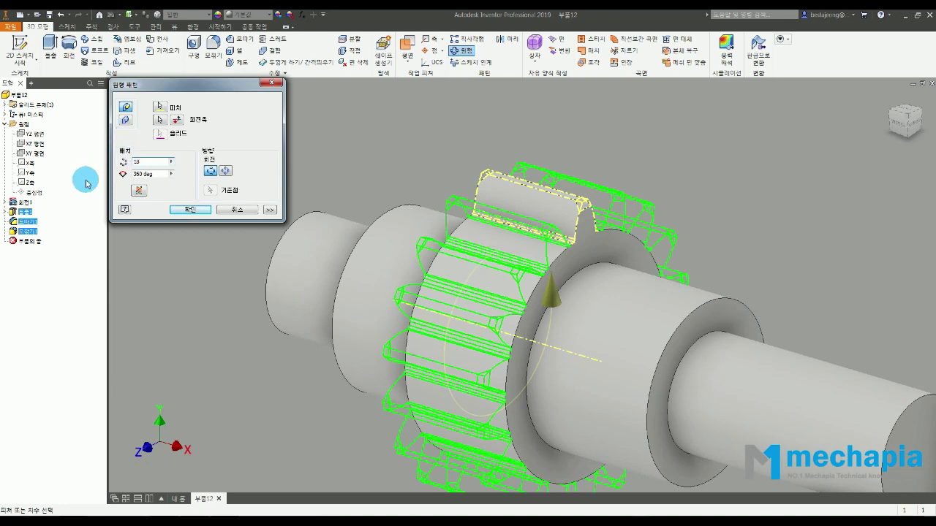
{"action": "left_click", "coordinate": [189, 210]}
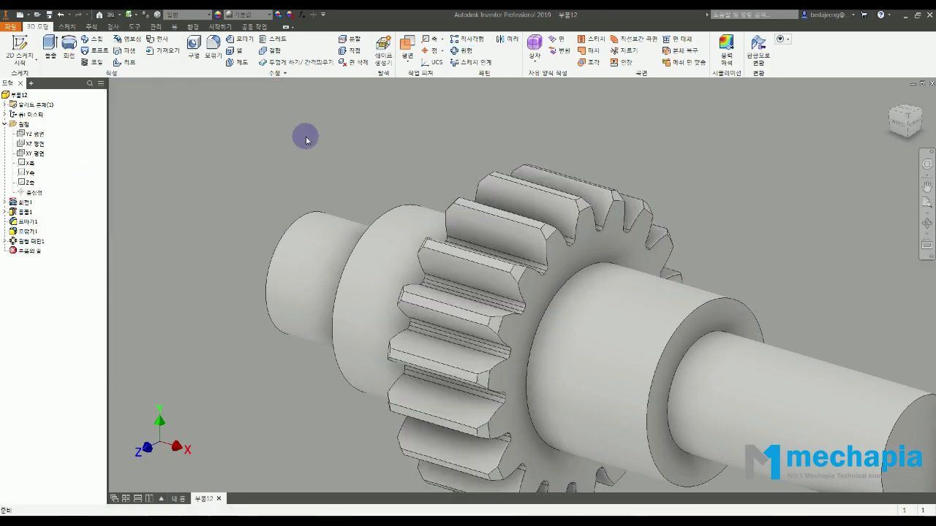
- Switch to the PDF drawing and examine the squared shaft end, its length and section dimensions, and the chamfer at its end edge
{"action": "scroll", "coordinate": [307, 139], "scroll_direction": "down", "scroll_amount": 3}
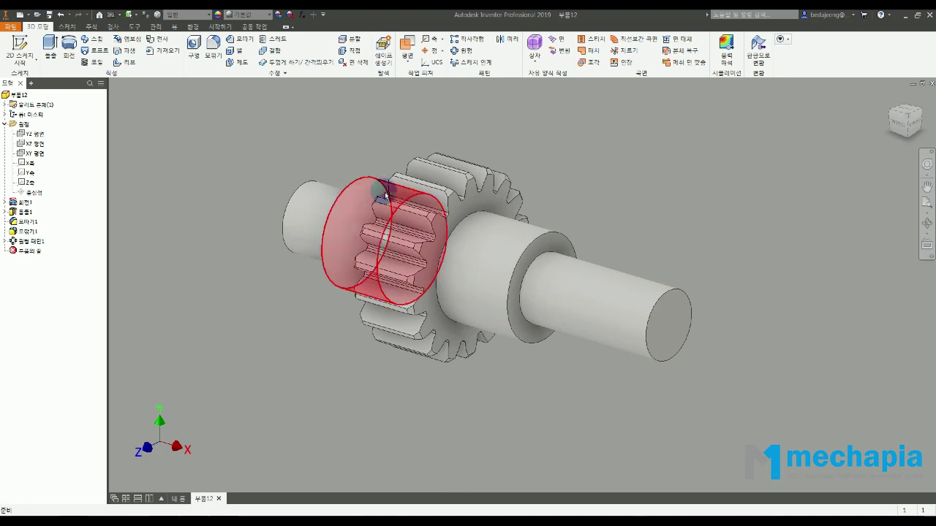
{"action": "mouse_move", "coordinate": [382, 192]}
{"action": "middle_mouse_down", "text": "shift"}
{"action": "mouse_move", "coordinate": [382, 211]}
{"action": "mouse_move", "coordinate": [385, 202]}
{"action": "middle_mouse_up", "text": "shift"}
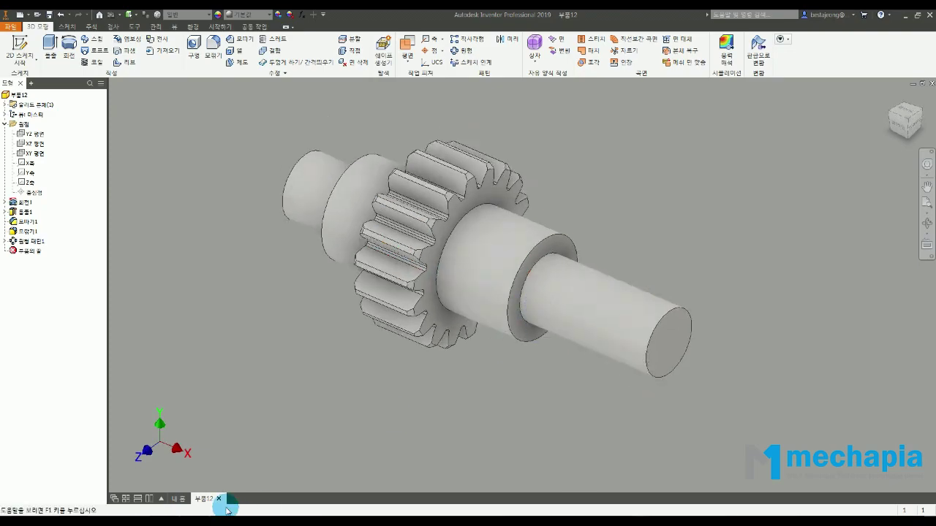
{"action": "left_click", "coordinate": [223, 521]}
{"action": "scroll", "coordinate": [267, 391], "scroll_direction": "down", "scroll_amount": 1, "text": "ctrl"}
{"action": "scroll", "coordinate": [412, 366], "scroll_direction": "up", "scroll_amount": 1}
{"action": "left_click_drag", "start_coordinate": [525, 213], "coordinate": [459, 116]}
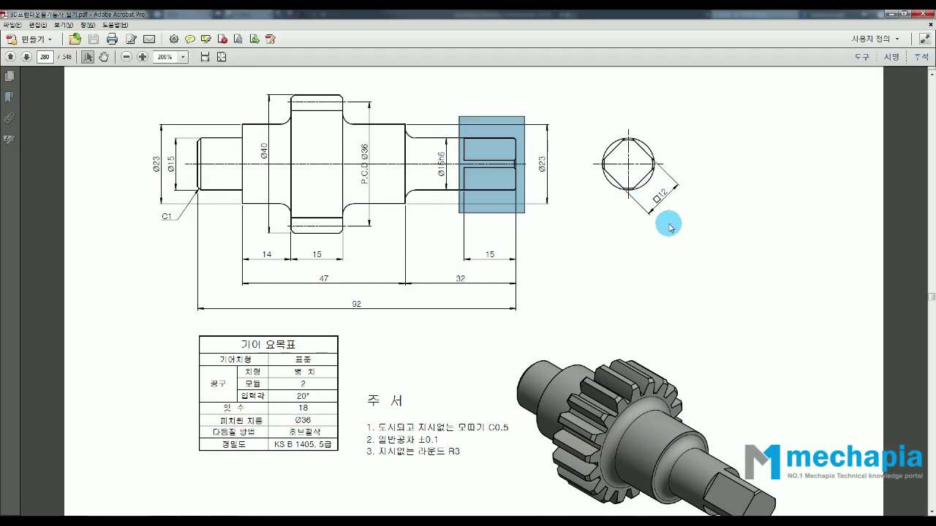
{"action": "left_click_drag", "start_coordinate": [598, 171], "coordinate": [626, 146]}
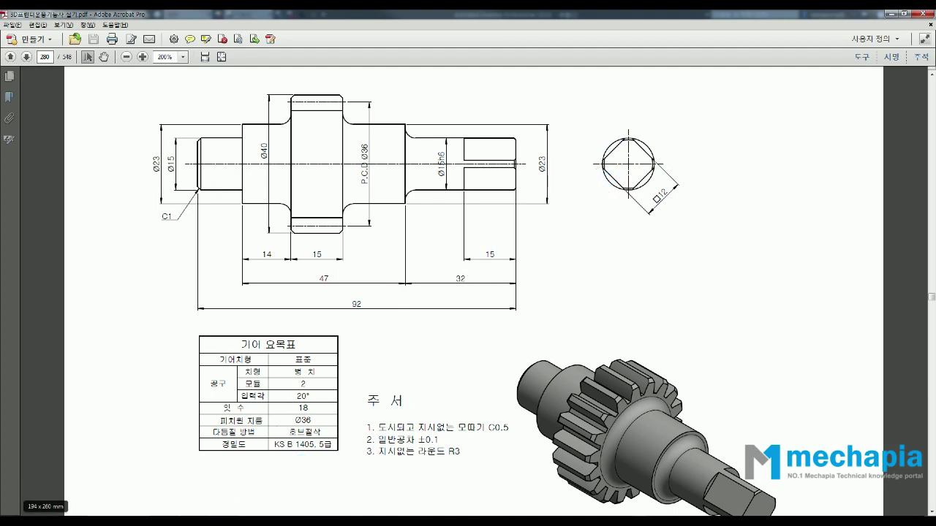
{"action": "scroll", "coordinate": [508, 126], "scroll_direction": "up", "scroll_amount": 1, "text": "ctrl"}
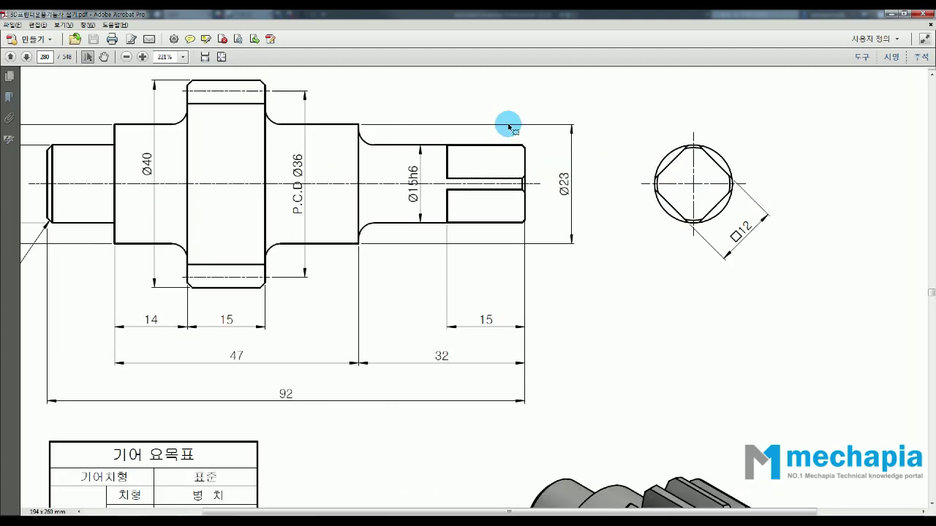
{"action": "left_click_drag", "start_coordinate": [526, 228], "coordinate": [513, 128]}
{"action": "left_click", "coordinate": [538, 145]}
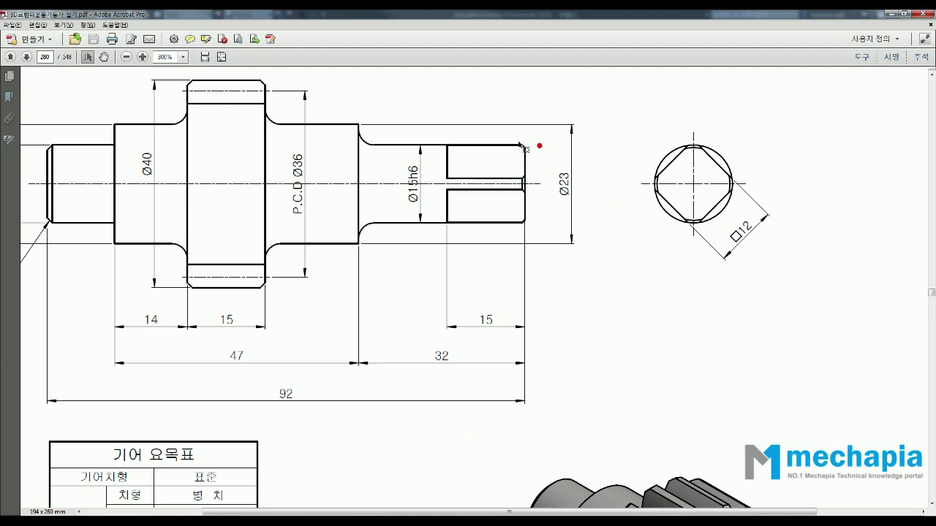
{"action": "left_click_drag", "start_coordinate": [536, 237], "coordinate": [515, 207]}
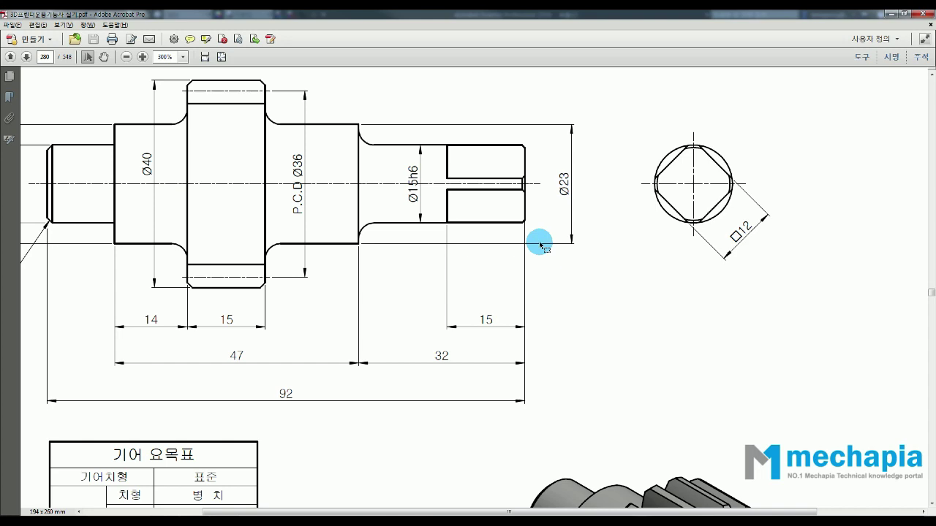
{"action": "key", "text": "ctrl+2"}
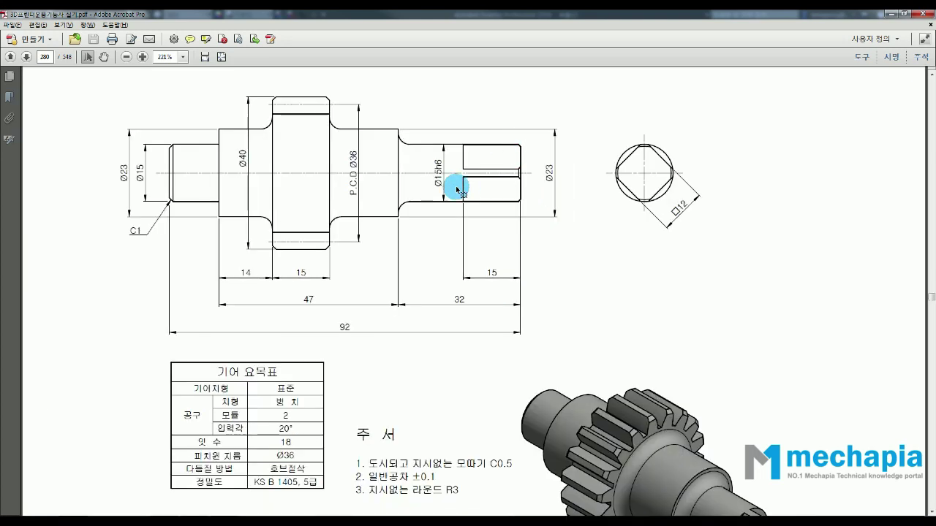
- Check the drawing's general chamfer note, switch back to Inventor and chamfer the circular edge of the narrow shaft end by 0.5 mm
{"action": "scroll", "coordinate": [524, 158], "scroll_direction": "down", "scroll_amount": 1}
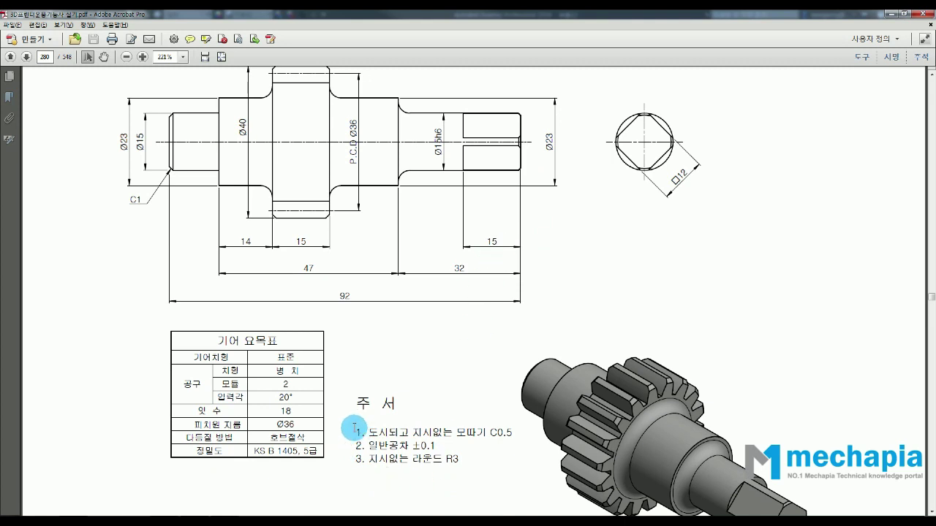
{"action": "left_click_drag", "start_coordinate": [431, 417], "coordinate": [504, 420]}
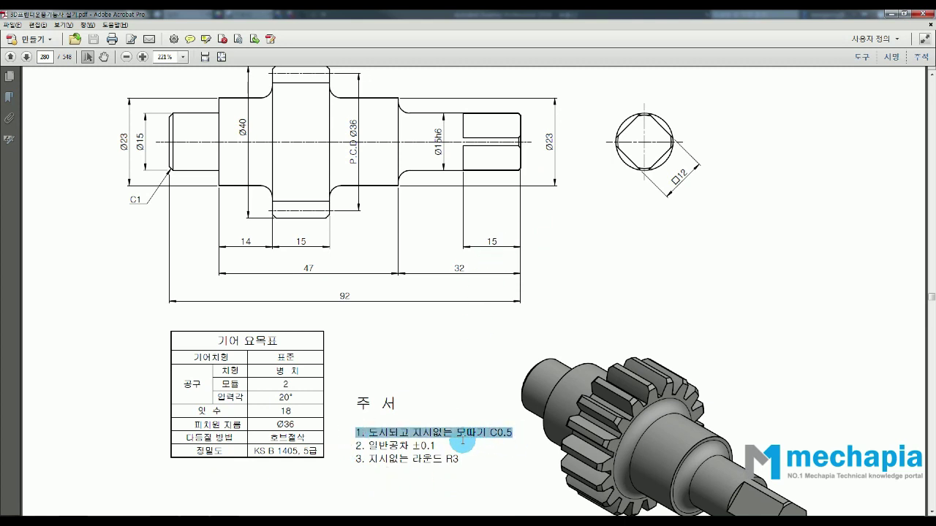
{"action": "left_click", "coordinate": [521, 445]}
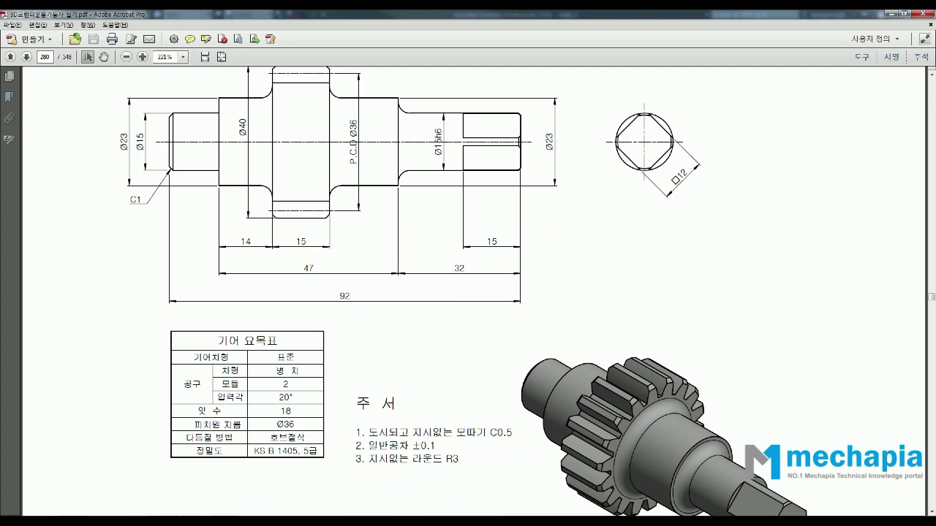
{"action": "key", "text": "alt+Tab"}
{"action": "left_click", "coordinate": [240, 40]}
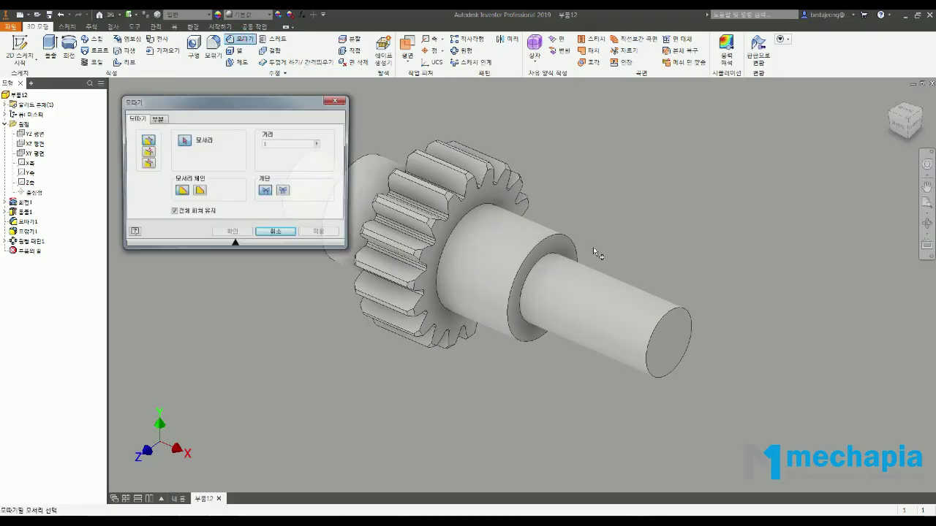
{"action": "left_click", "coordinate": [663, 324]}
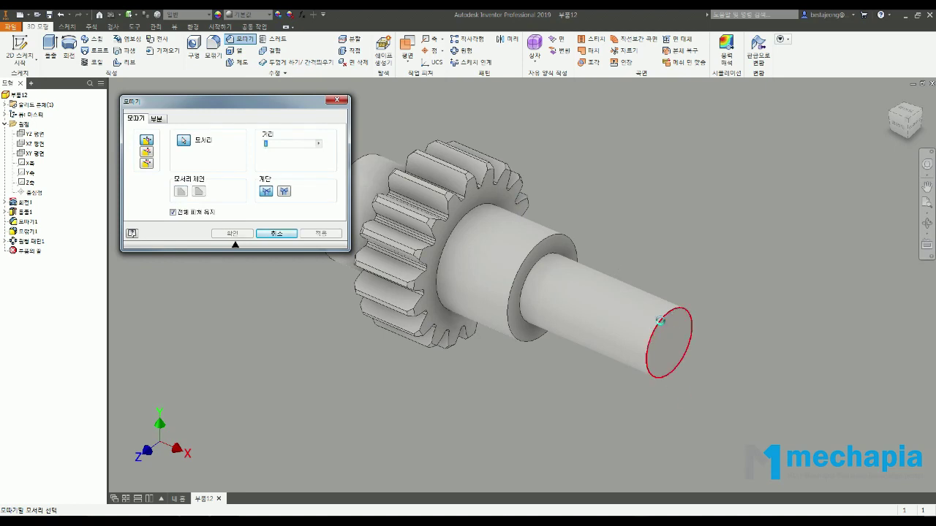
{"action": "type", "text": "0."}
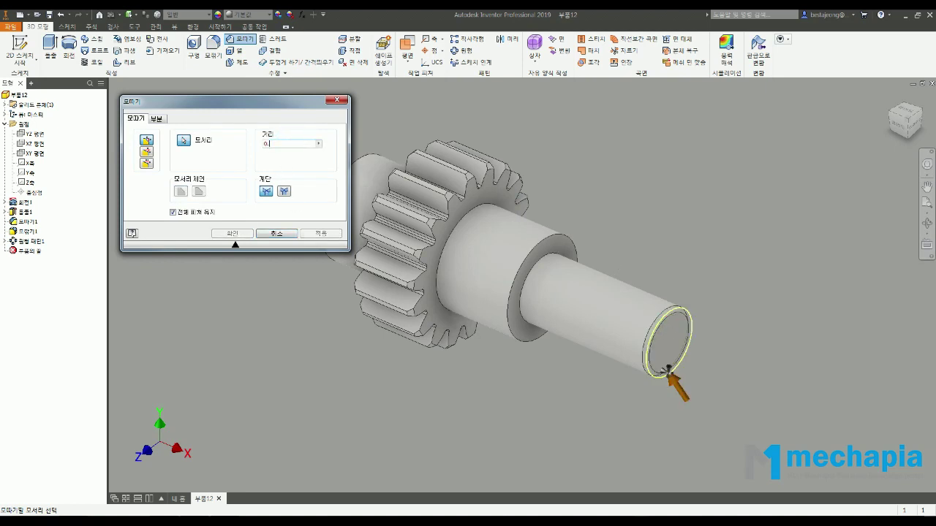
{"action": "type", "text": "5"}
{"action": "key", "text": "Return"}
- Start a sketch on the chamfered end face of the shaft and project the chamfer's outer circular edge into it
{"action": "scroll", "coordinate": [784, 375], "scroll_direction": "down", "scroll_amount": 3}
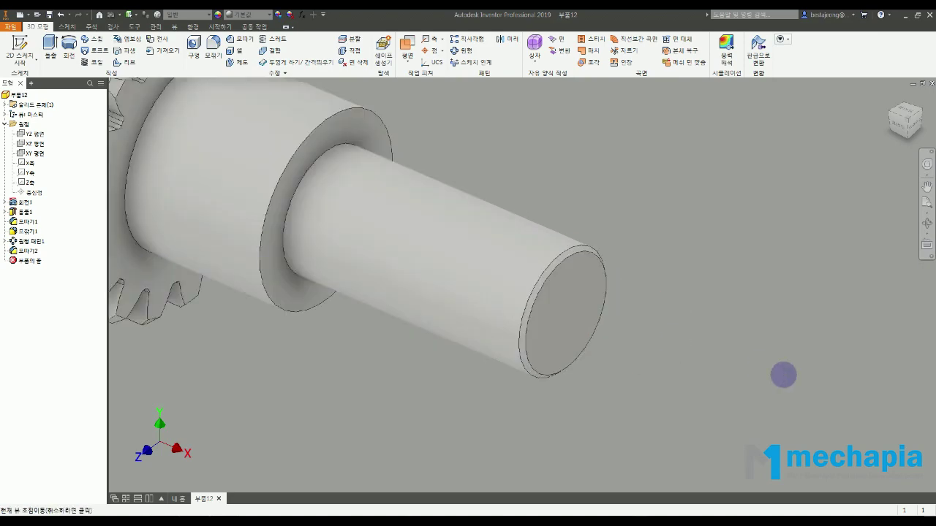
{"action": "left_click", "coordinate": [529, 290]}
{"action": "left_click", "coordinate": [593, 280]}
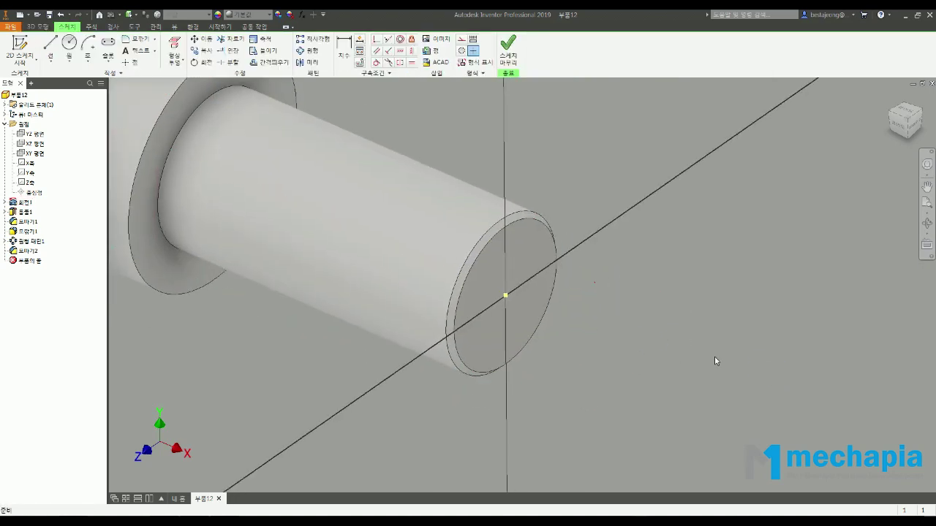
{"action": "right_click", "coordinate": [714, 357]}
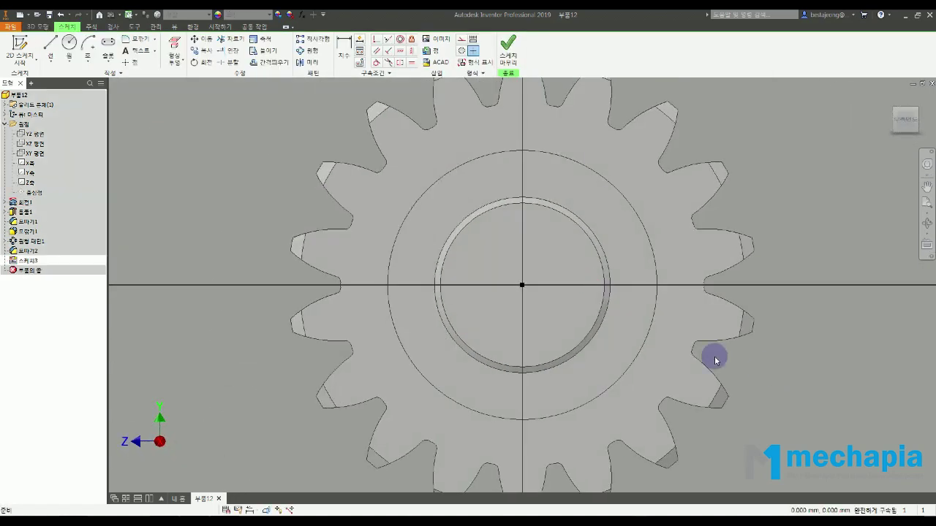
{"action": "scroll", "coordinate": [489, 344], "scroll_direction": "up", "scroll_amount": 2}
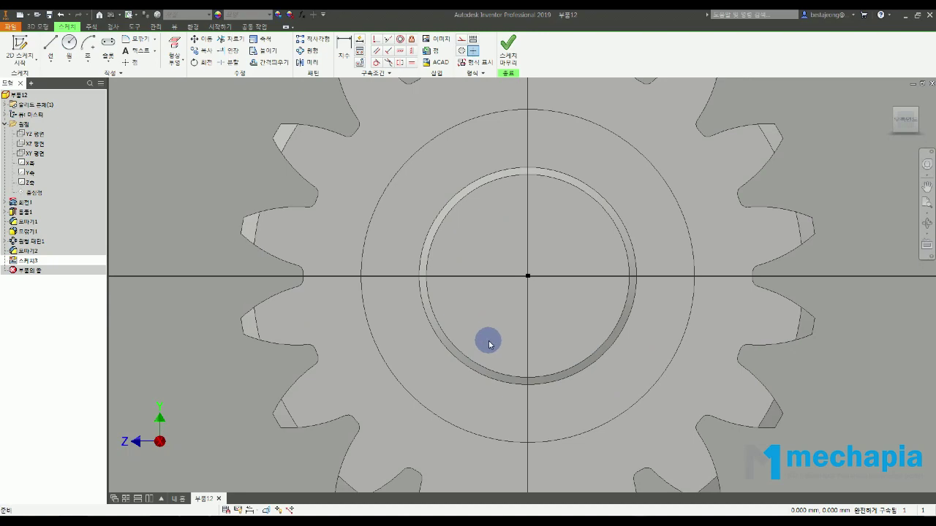
{"action": "left_click", "coordinate": [174, 49]}
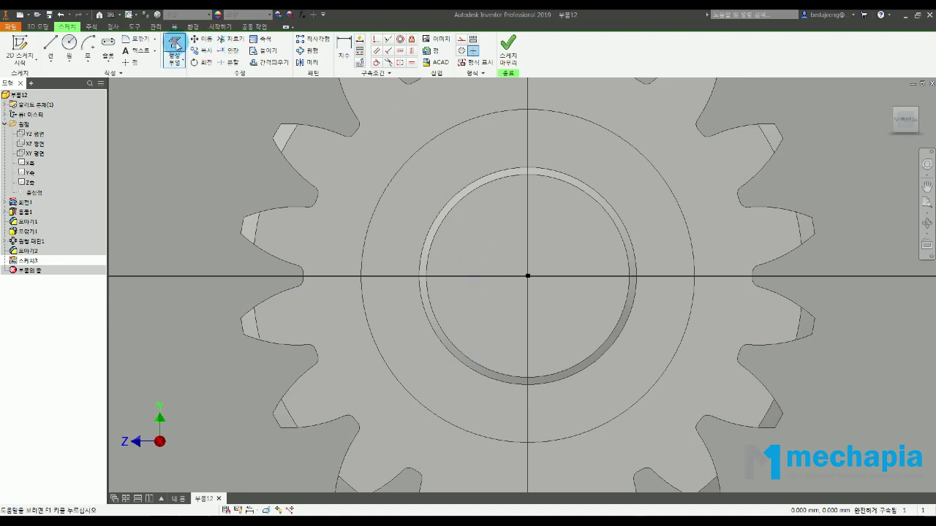
{"action": "scroll", "coordinate": [563, 168], "scroll_direction": "up", "scroll_amount": 1}
{"action": "left_click", "coordinate": [565, 168]}
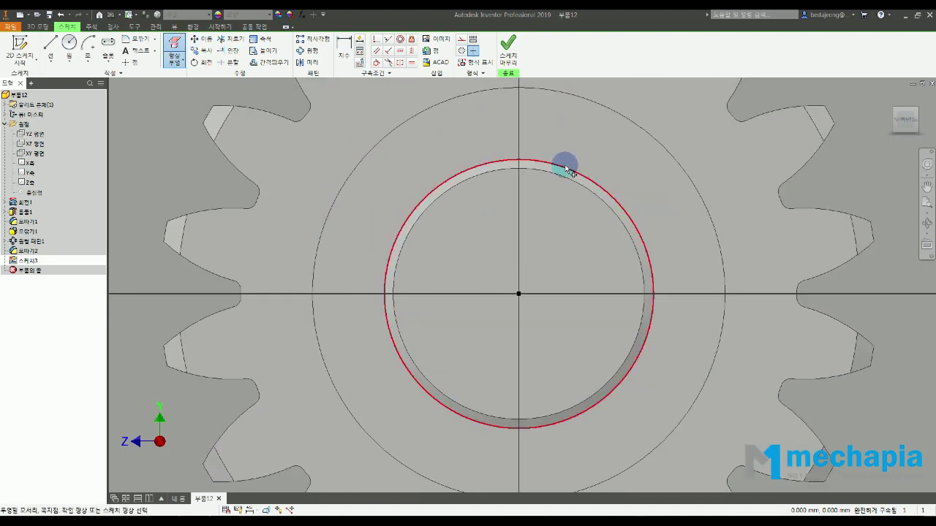
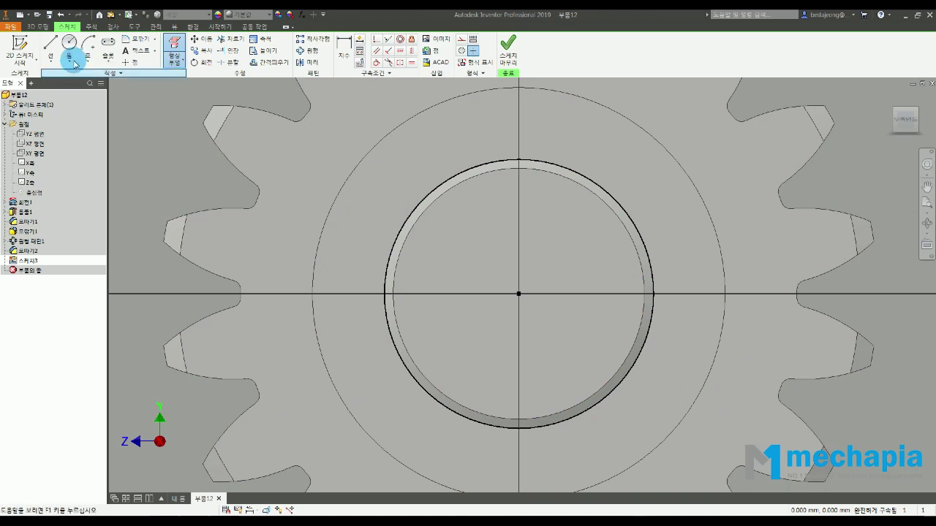
- Draw four separate diagonal lines inside the projected circle, one per quadrant, with their endpoints on or near the circle
{"action": "left_click", "coordinate": [51, 50]}
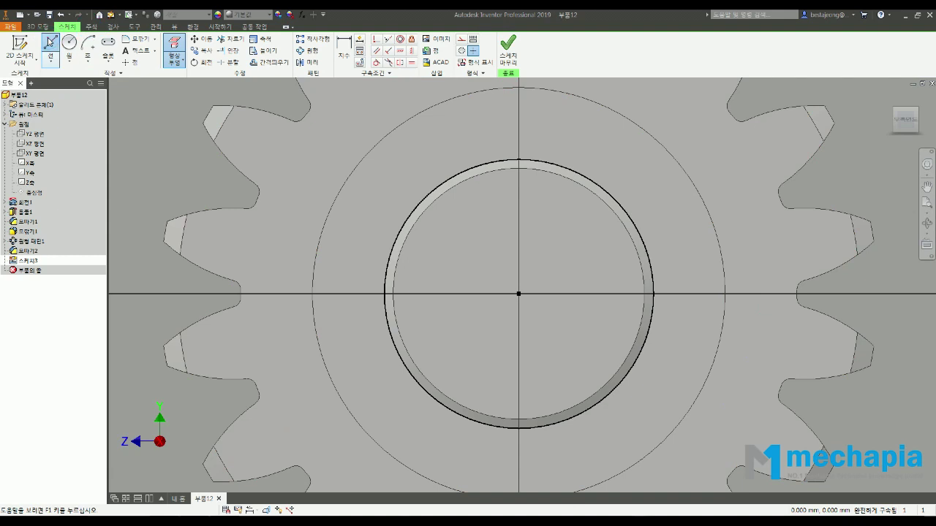
{"action": "left_click", "coordinate": [491, 162]}
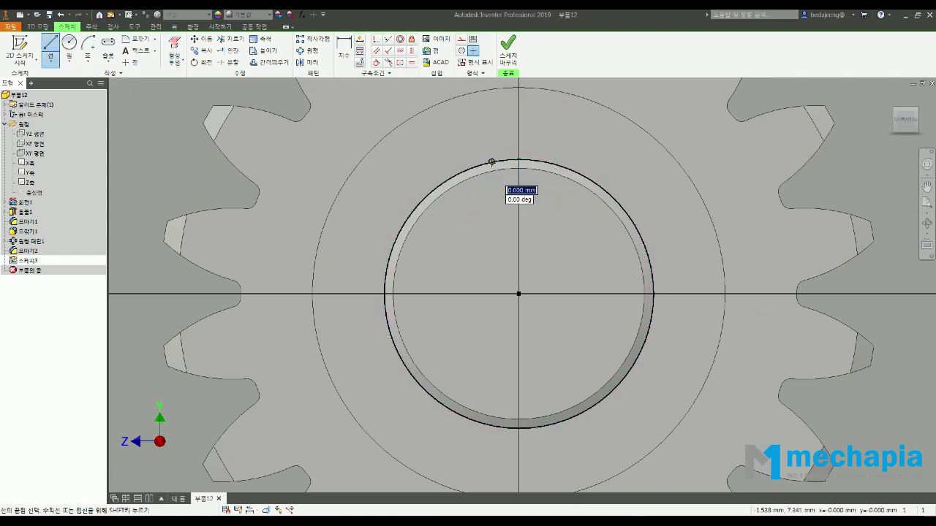
{"action": "left_click", "coordinate": [388, 268]}
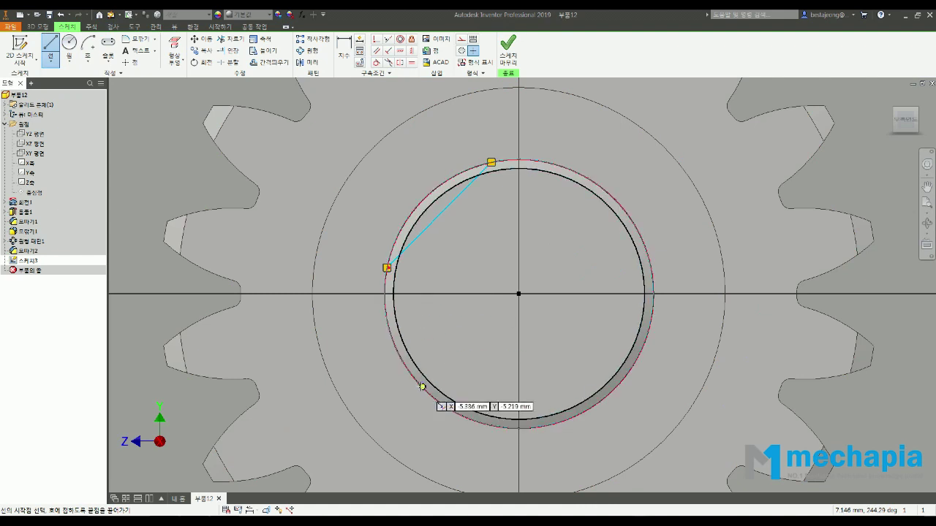
{"action": "left_click", "coordinate": [387, 318]}
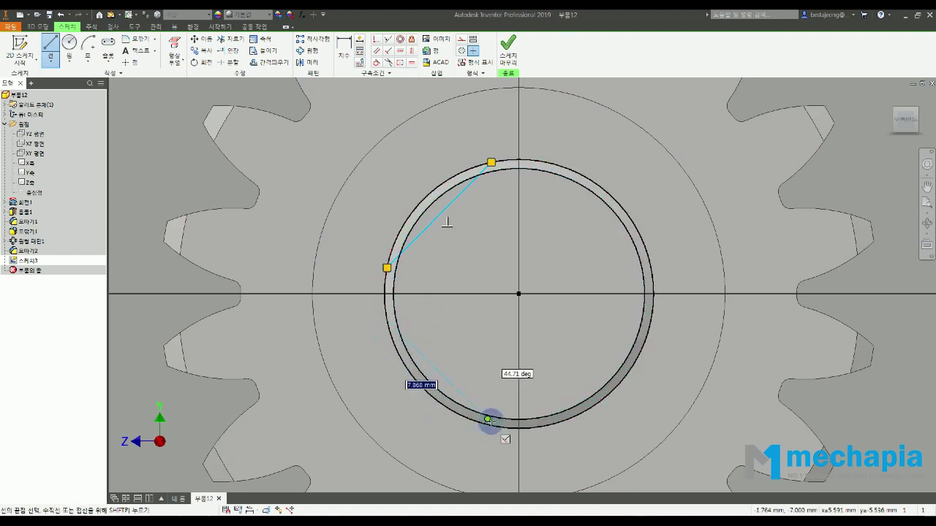
{"action": "left_click", "coordinate": [494, 425]}
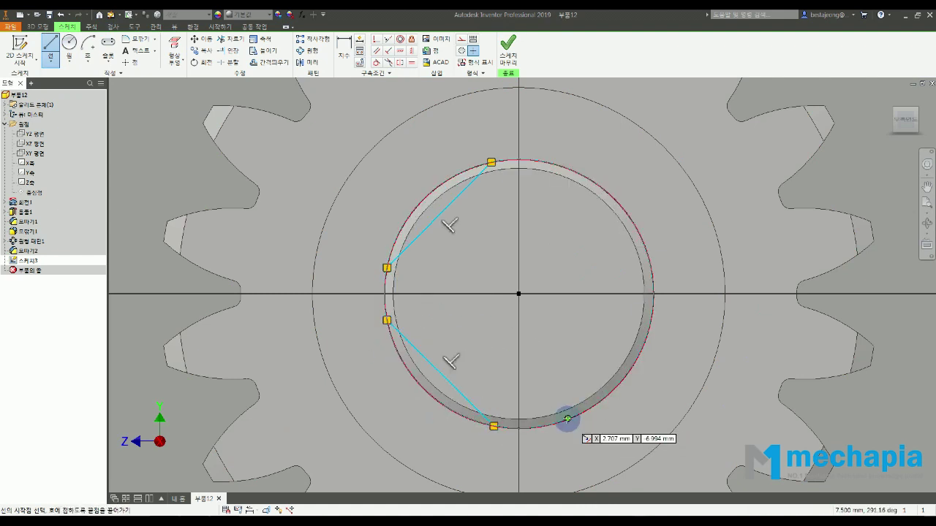
{"action": "left_click", "coordinate": [570, 417]}
{"action": "left_click", "coordinate": [652, 319]}
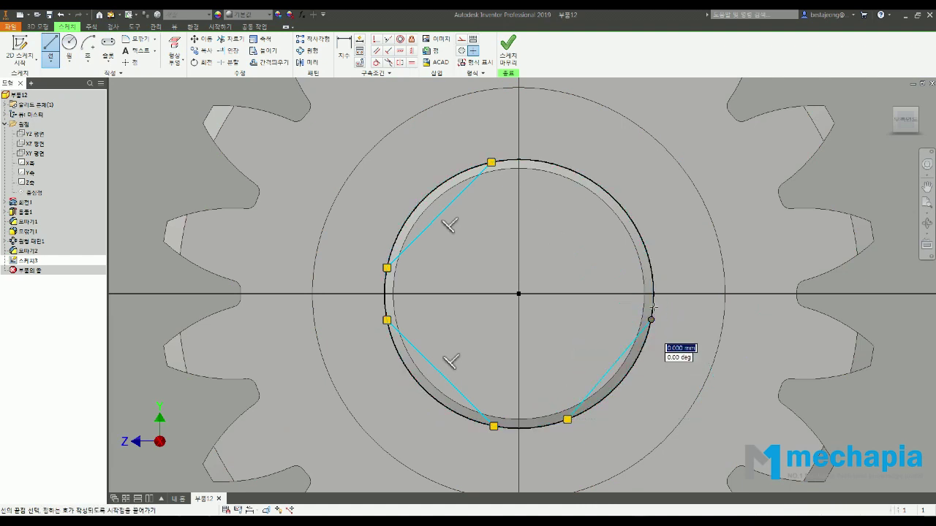
{"action": "key", "text": "Escape"}
{"action": "left_click", "coordinate": [50, 45]}
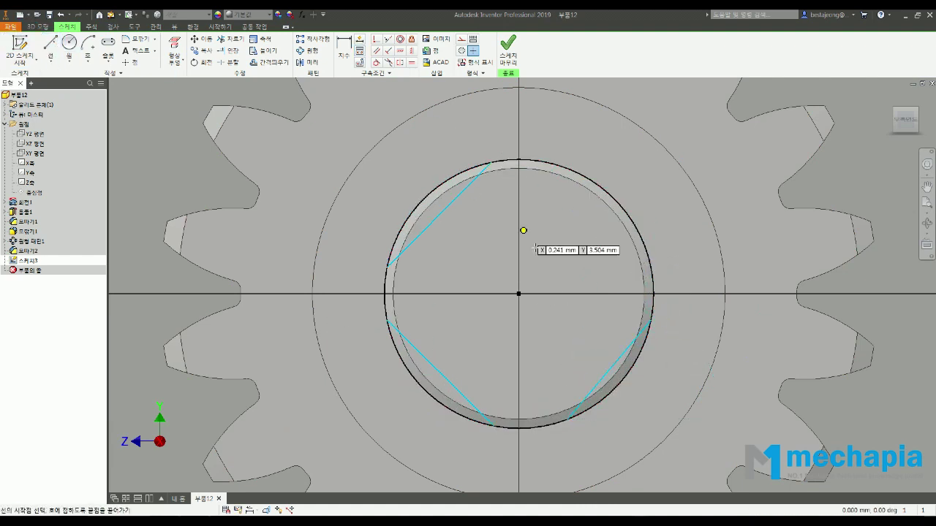
{"action": "left_click", "coordinate": [650, 267]}
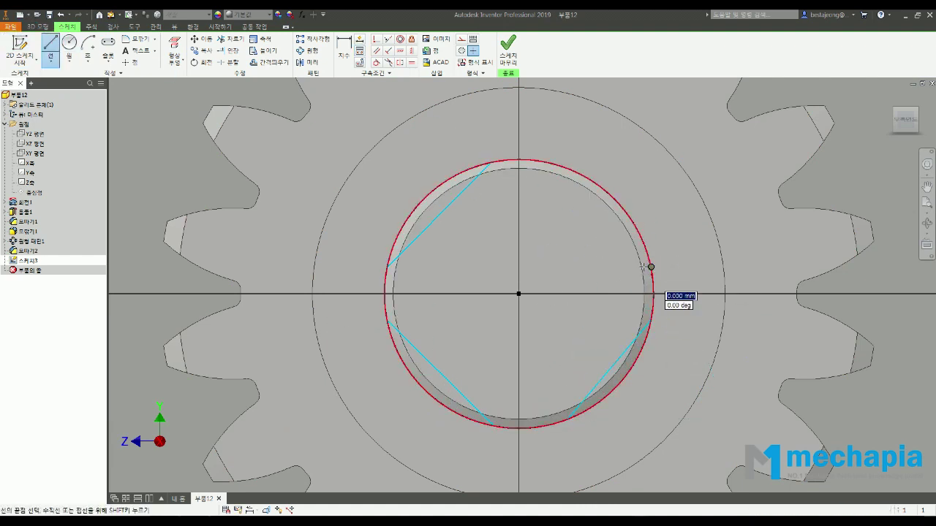
{"action": "left_click", "coordinate": [548, 163]}
{"action": "key", "text": "Escape"}
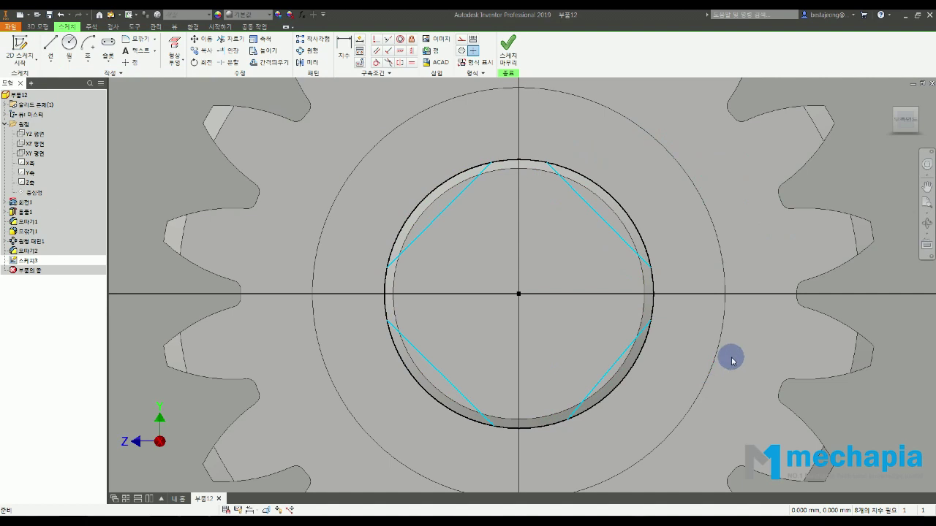
- Apply equal constraints so all four diagonal lines have the same length
{"action": "middle_click_drag", "start_coordinate": [578, 346], "coordinate": [574, 335]}
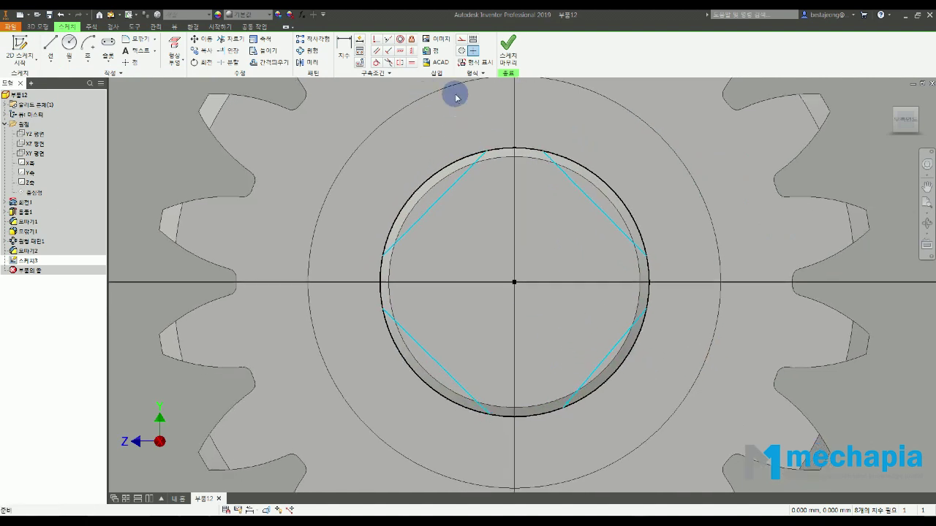
{"action": "left_click", "coordinate": [413, 62]}
{"action": "left_click", "coordinate": [449, 188]}
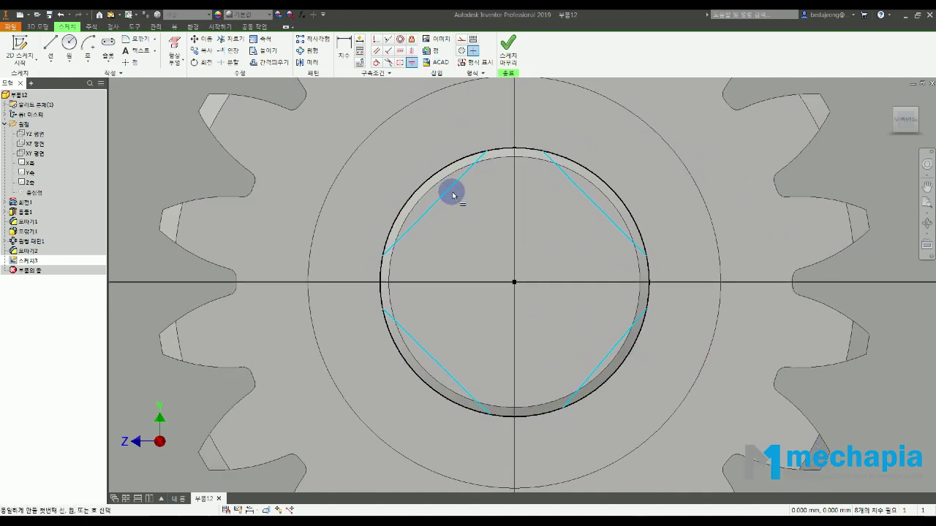
{"action": "left_click", "coordinate": [432, 359]}
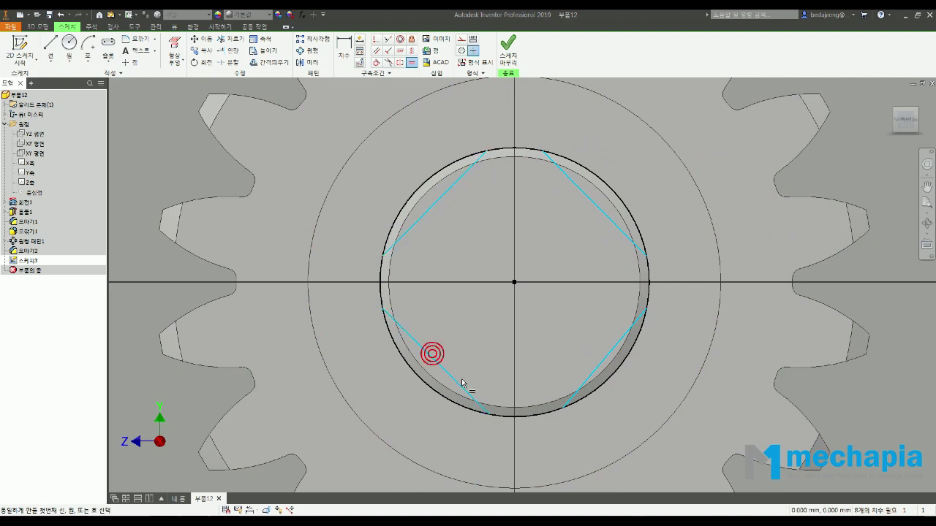
{"action": "left_click", "coordinate": [423, 216]}
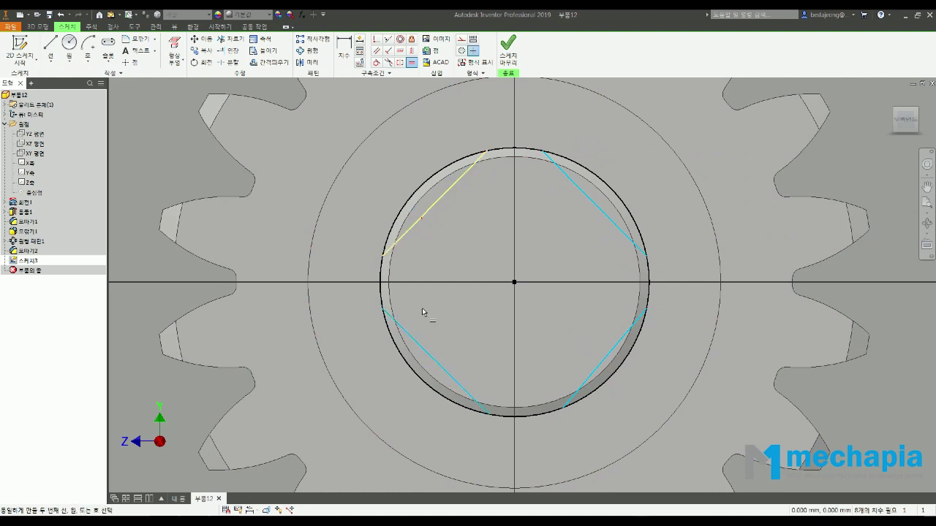
{"action": "left_click", "coordinate": [438, 370]}
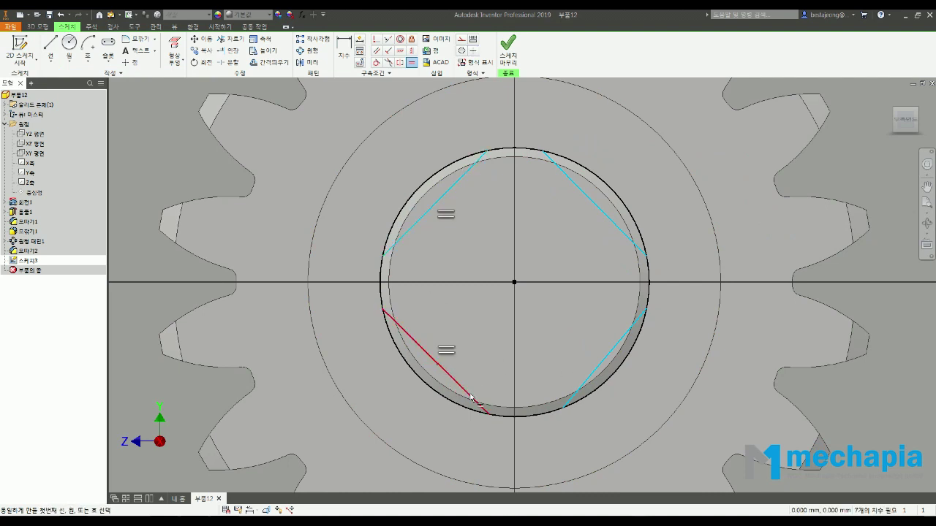
{"action": "left_click", "coordinate": [590, 377]}
{"action": "left_click", "coordinate": [451, 378]}
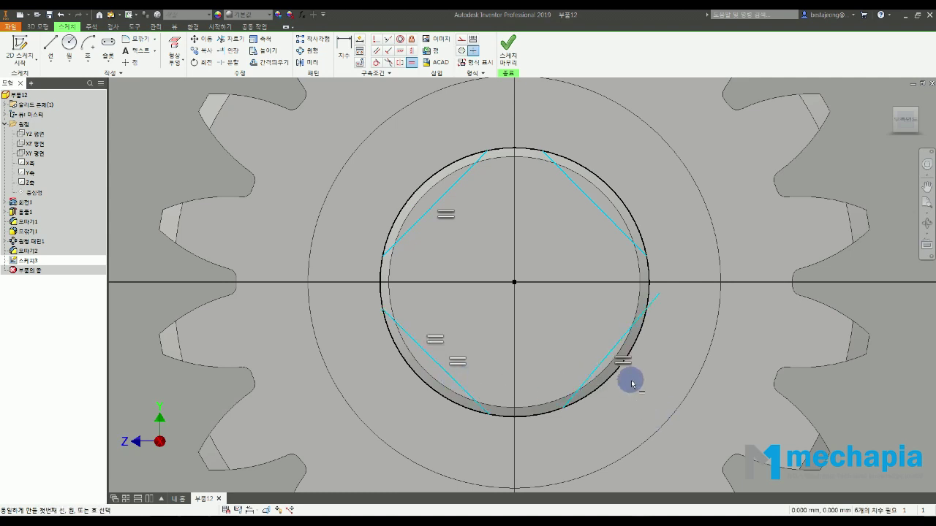
{"action": "left_click", "coordinate": [619, 341]}
{"action": "left_click", "coordinate": [613, 221]}
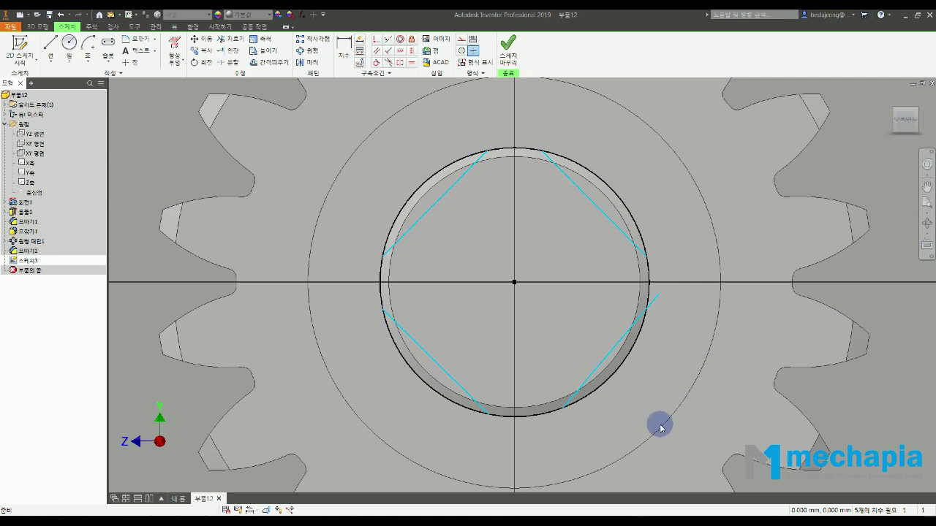
- Make the lower-right line's loose upper endpoint coincident with the projected circle
{"action": "scroll", "coordinate": [636, 377], "scroll_direction": "up", "scroll_amount": 2}
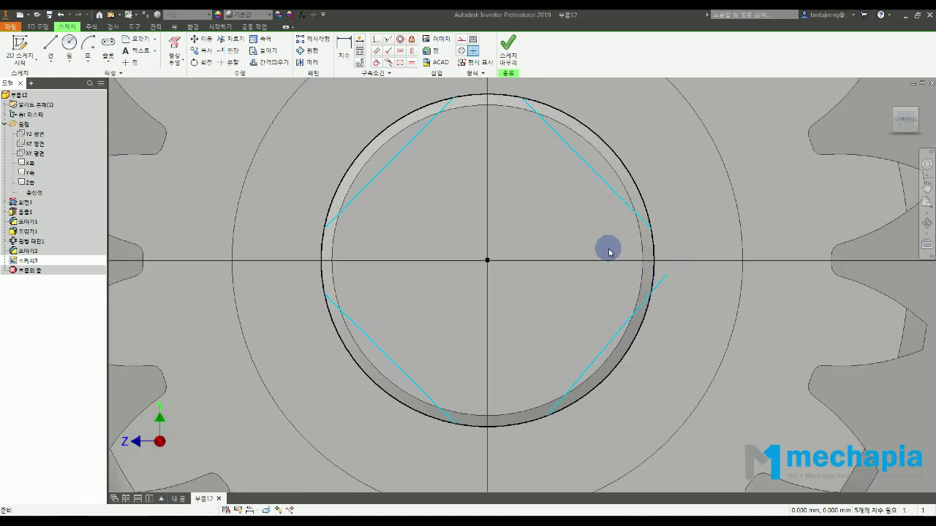
{"action": "left_click", "coordinate": [376, 38]}
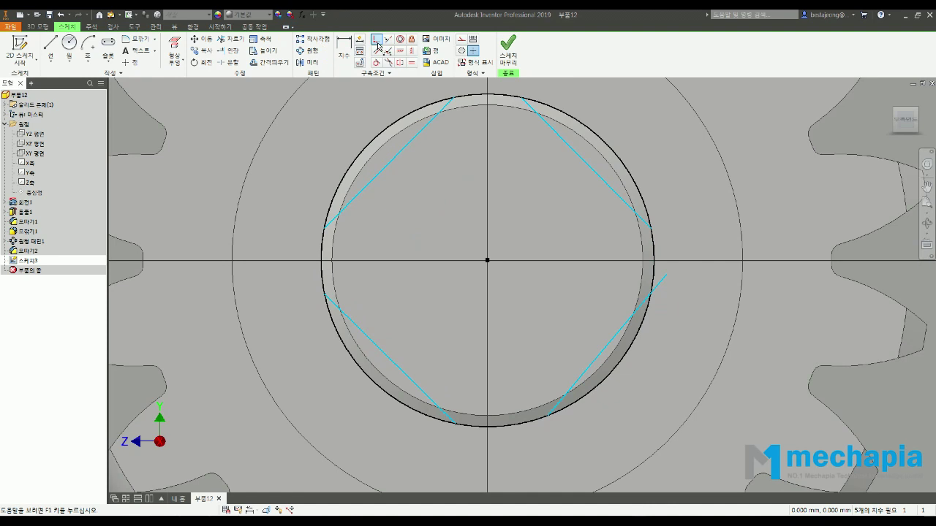
{"action": "left_click", "coordinate": [653, 269]}
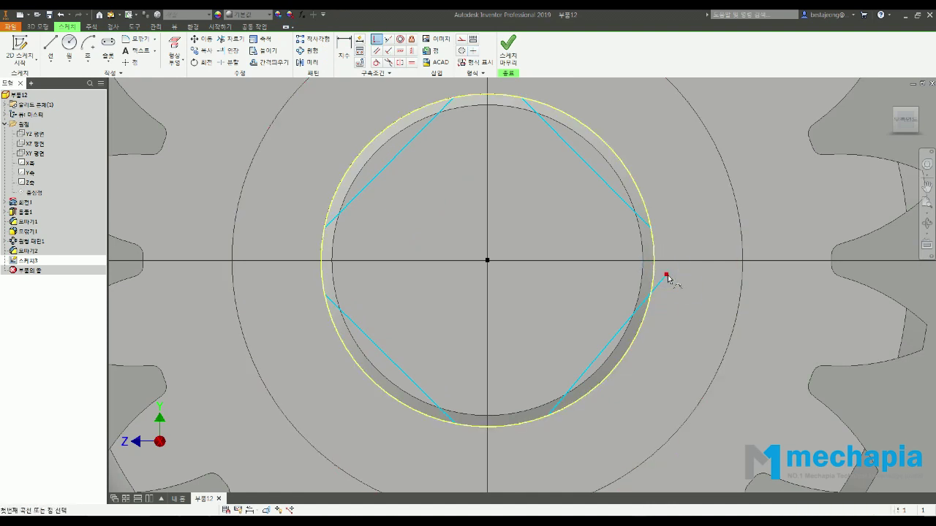
{"action": "left_click", "coordinate": [666, 276]}
{"action": "scroll", "coordinate": [689, 369], "scroll_direction": "down", "scroll_amount": 3}
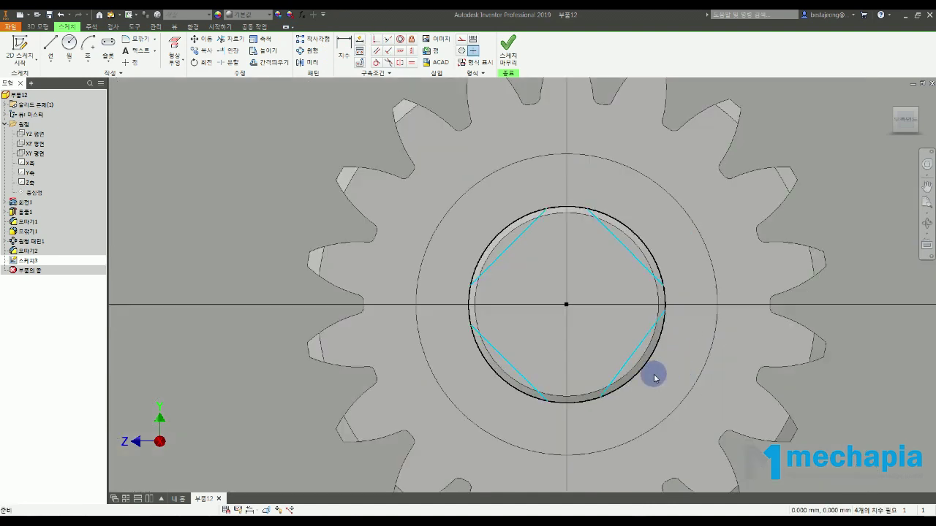
- Switch to the PDF drawing, examine the shaft end's section view and its square dimension, and return to Inventor
{"action": "middle_click_drag", "start_coordinate": [654, 375], "coordinate": [591, 381]}
{"action": "key", "text": "alt+Tab"}
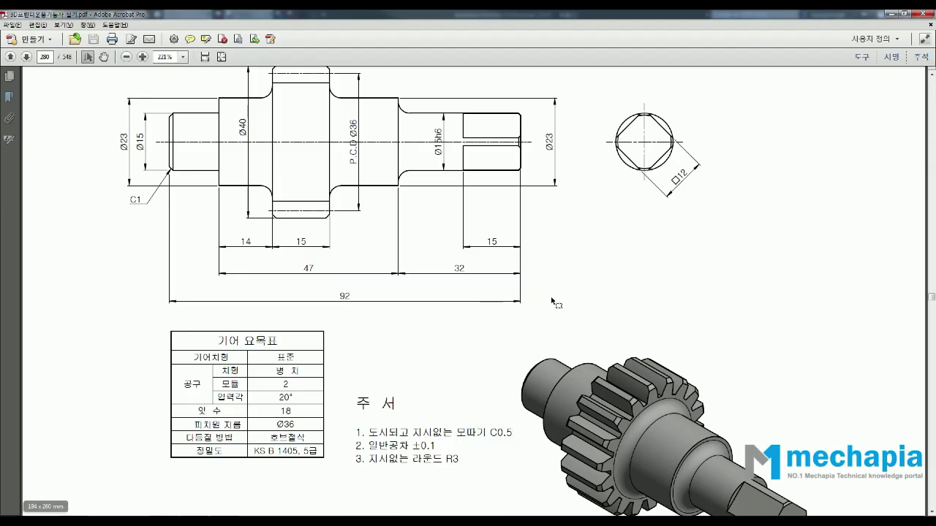
{"action": "scroll", "coordinate": [553, 299], "scroll_direction": "up", "scroll_amount": 3}
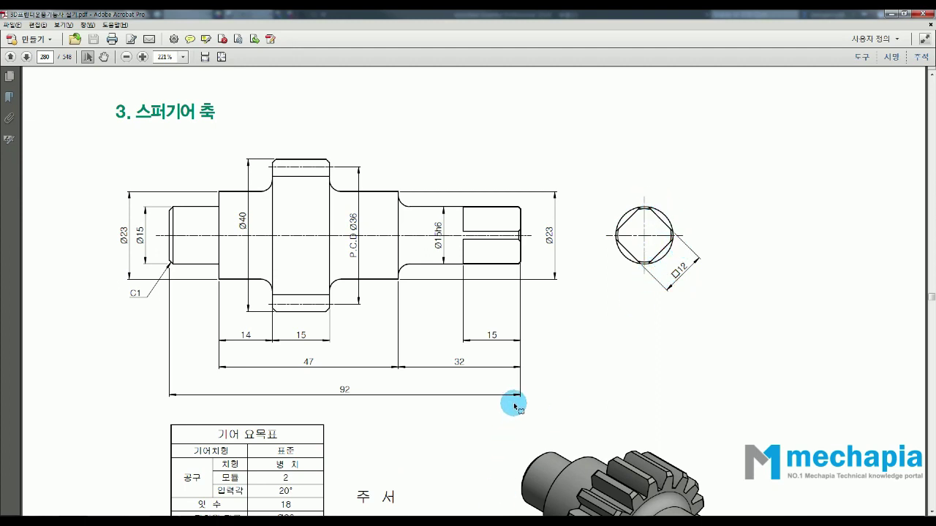
{"action": "scroll", "coordinate": [562, 372], "scroll_direction": "down", "scroll_amount": 2}
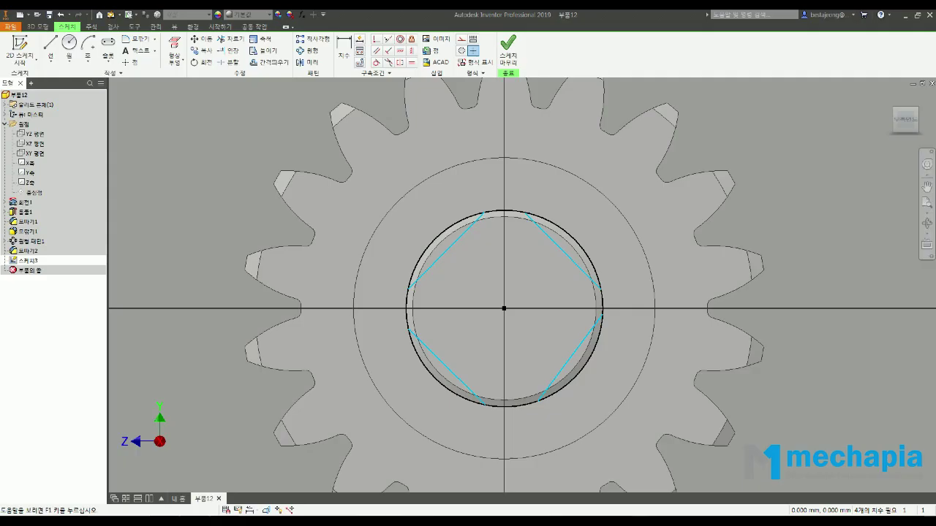
- Test the lower-right line's freedom and horizontally align the outer endpoints of the upper two lines and of the lower two lines
{"action": "scroll", "coordinate": [554, 286], "scroll_direction": "up", "scroll_amount": 2}
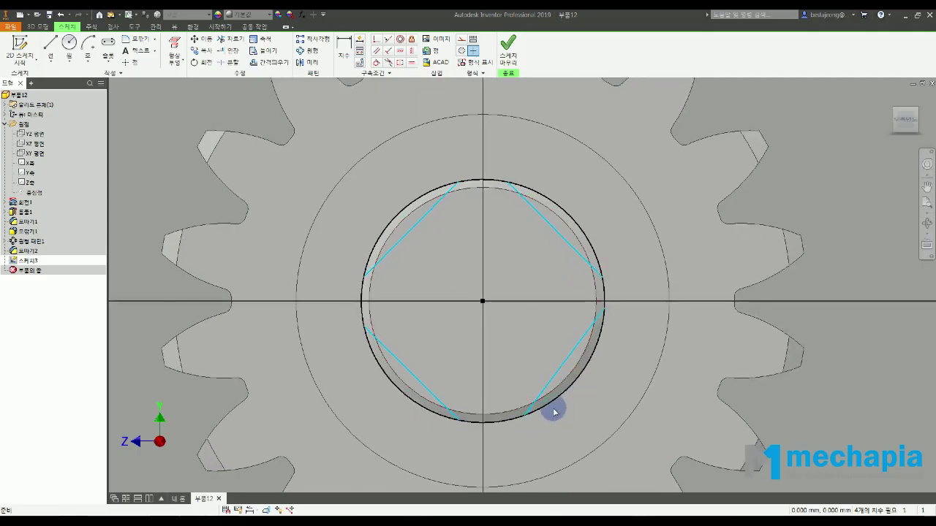
{"action": "mouse_move", "coordinate": [547, 386]}
{"action": "left_mouse_down"}
{"action": "mouse_move", "coordinate": [541, 373]}
{"action": "mouse_move", "coordinate": [559, 398]}
{"action": "mouse_move", "coordinate": [554, 383]}
{"action": "left_mouse_up"}
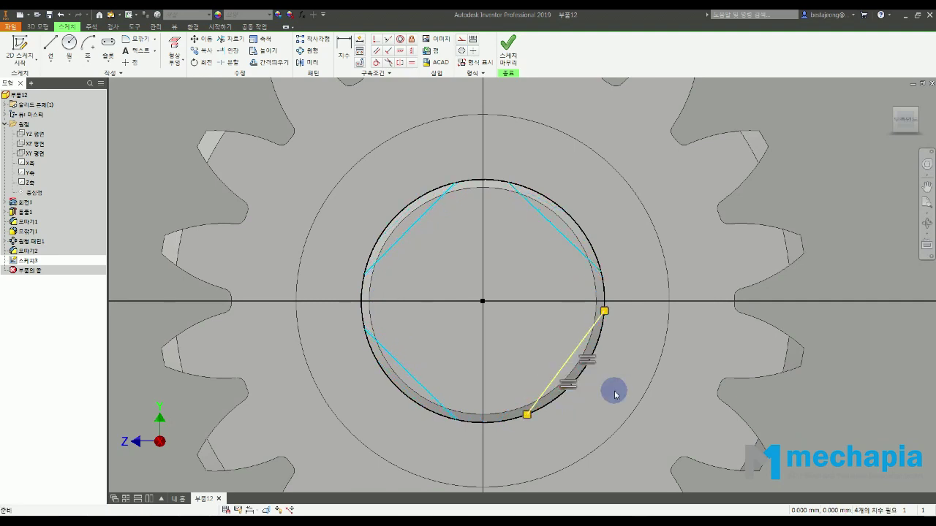
{"action": "left_click", "coordinate": [614, 395]}
{"action": "scroll", "coordinate": [459, 273], "scroll_direction": "up", "scroll_amount": 2}
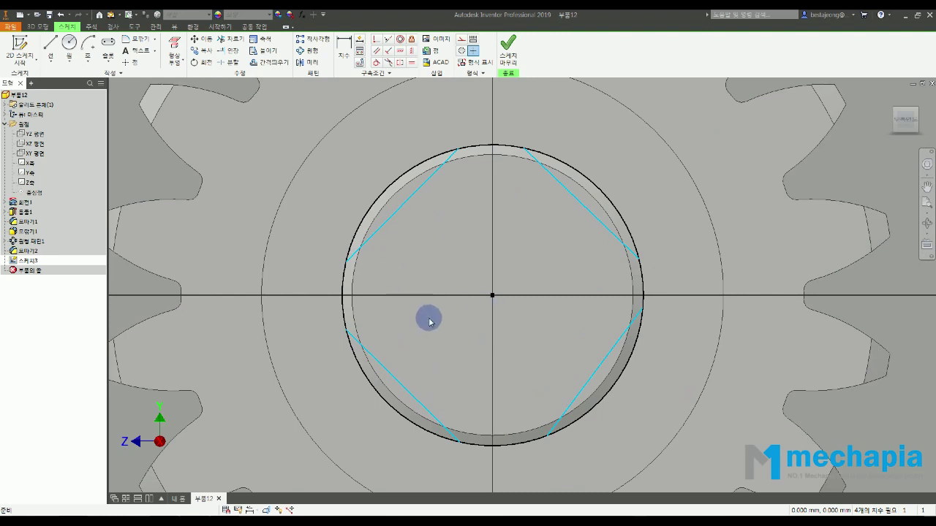
{"action": "left_click", "coordinate": [400, 52]}
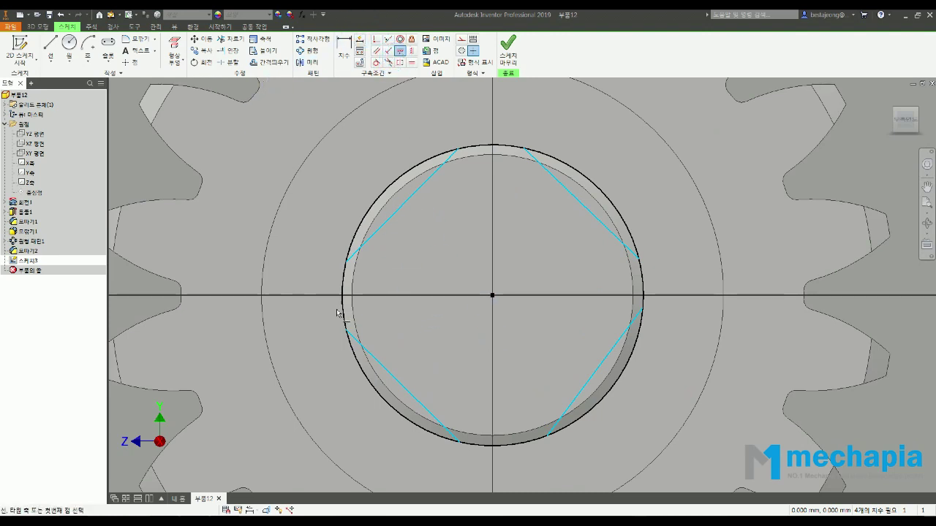
{"action": "left_click", "coordinate": [345, 261]}
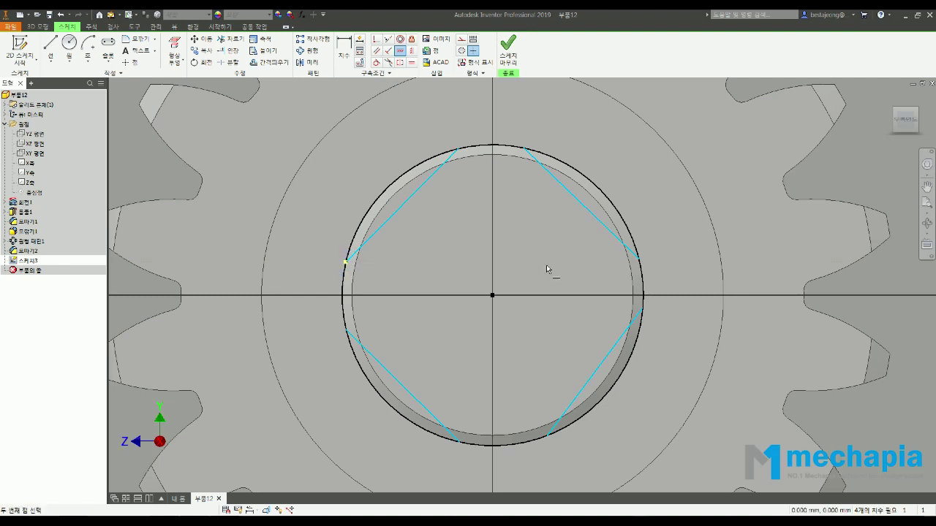
{"action": "left_click", "coordinate": [639, 260]}
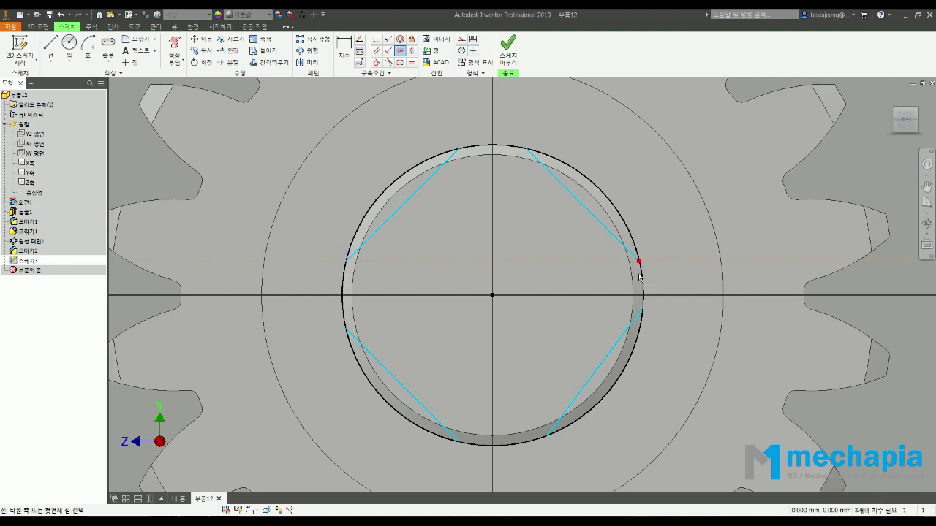
{"action": "left_click", "coordinate": [346, 329]}
{"action": "left_click", "coordinate": [642, 312]}
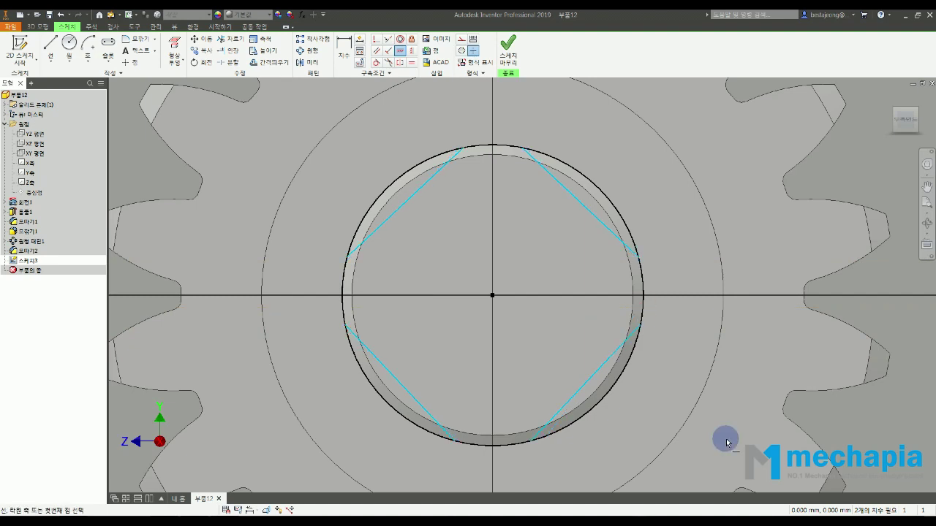
{"action": "mouse_move", "coordinate": [569, 400]}
{"action": "left_mouse_down"}
{"action": "mouse_move", "coordinate": [566, 388]}
{"action": "mouse_move", "coordinate": [572, 392]}
{"action": "left_mouse_up"}
- Try an aligned dimension of 12 mm on the length of the lower-right diagonal line
{"action": "middle_click_drag", "start_coordinate": [516, 271], "coordinate": [483, 217]}
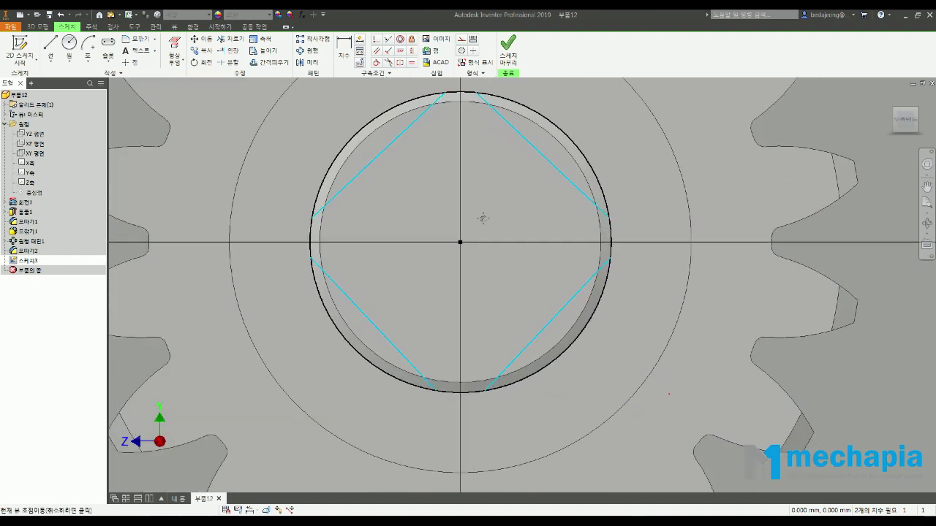
{"action": "left_click", "coordinate": [343, 51]}
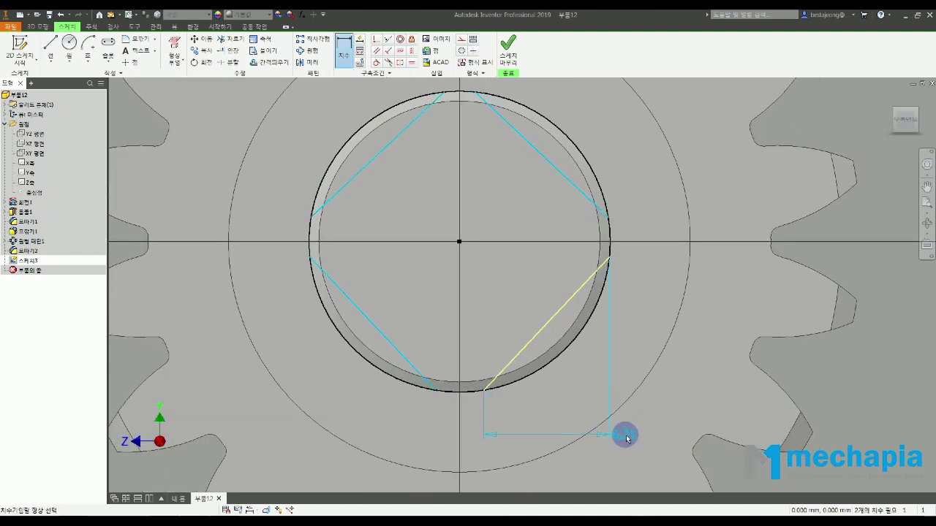
{"action": "middle_click_drag", "start_coordinate": [614, 364], "coordinate": [601, 344]}
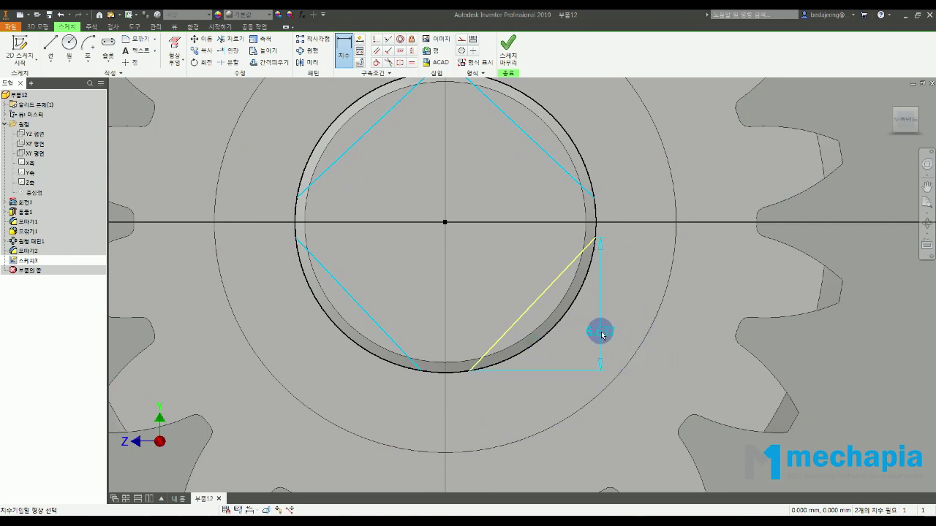
{"action": "right_click", "coordinate": [601, 334]}
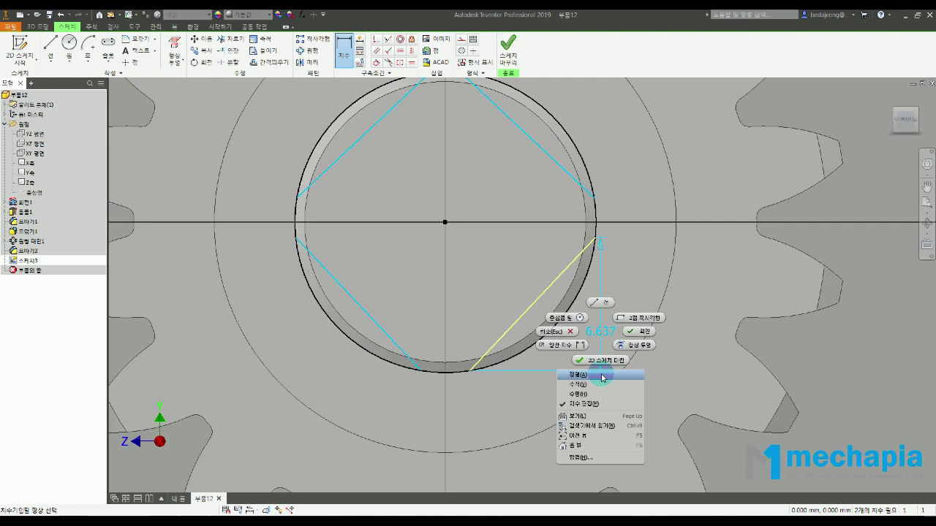
{"action": "left_click", "coordinate": [603, 377]}
{"action": "left_click", "coordinate": [609, 351]}
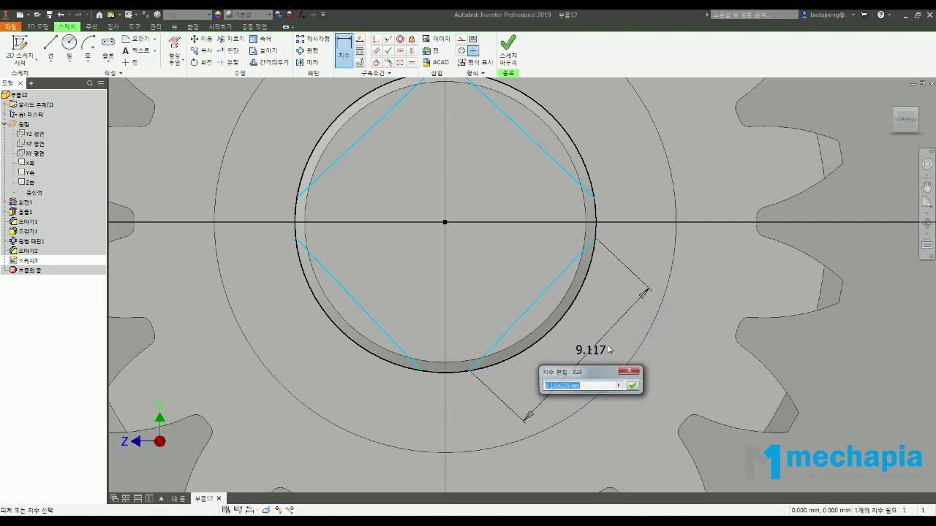
{"action": "type", "text": "12"}
{"action": "left_click", "coordinate": [610, 347]}
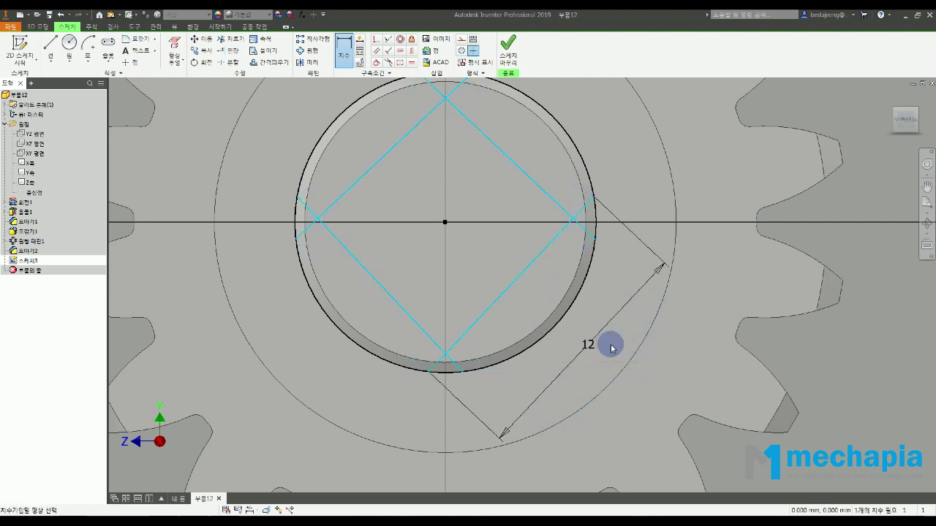
{"action": "key", "text": "Escape"}
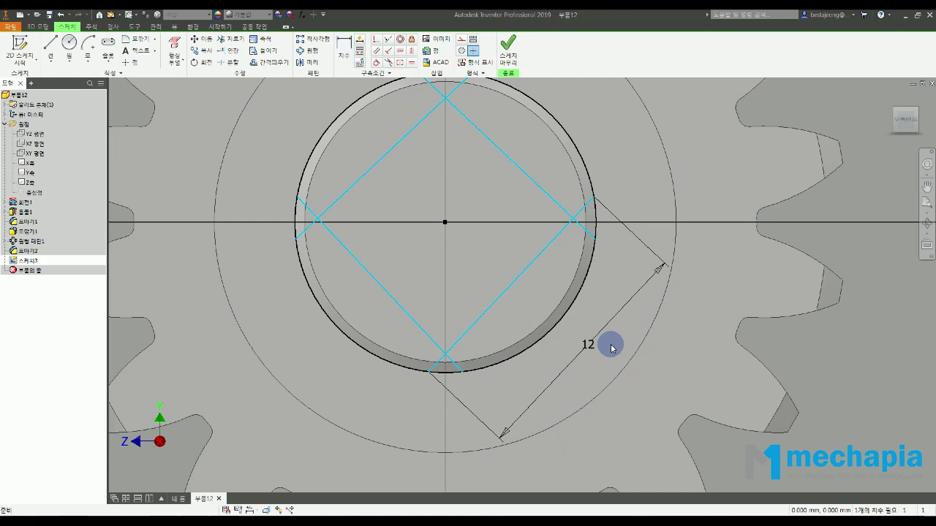
- Test the diagonal lines' freedom, undo the 12 mm value and delete the length dimension on the lower-right line
{"action": "middle_click_drag", "start_coordinate": [480, 265], "coordinate": [555, 298]}
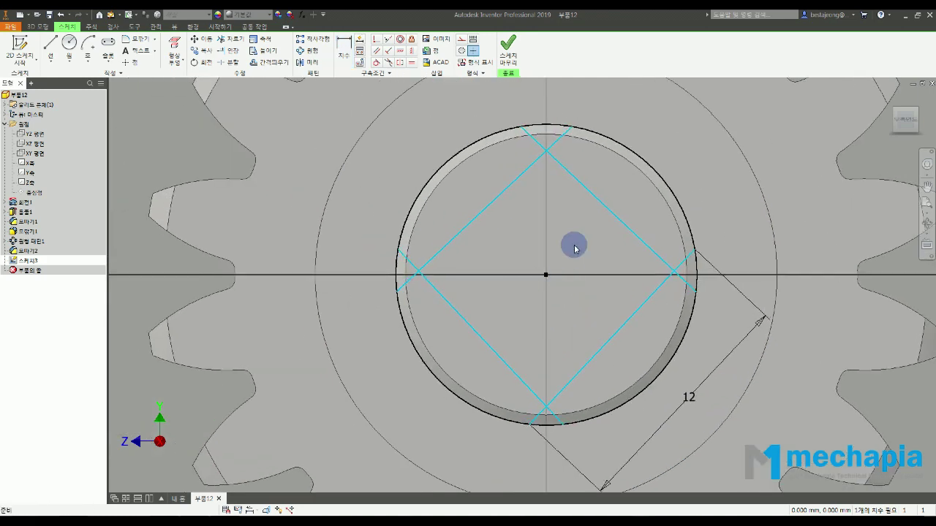
{"action": "left_click_drag", "start_coordinate": [605, 207], "coordinate": [639, 212]}
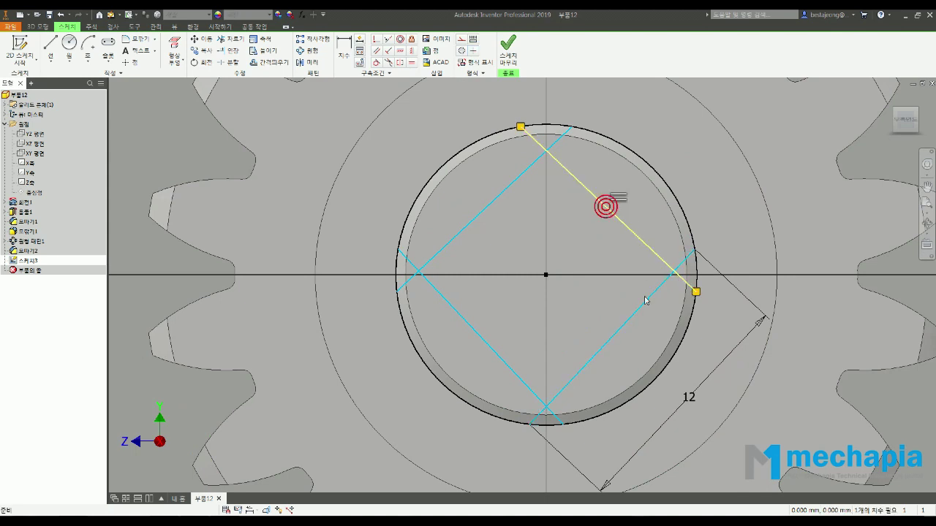
{"action": "left_click_drag", "start_coordinate": [645, 301], "coordinate": [652, 331]}
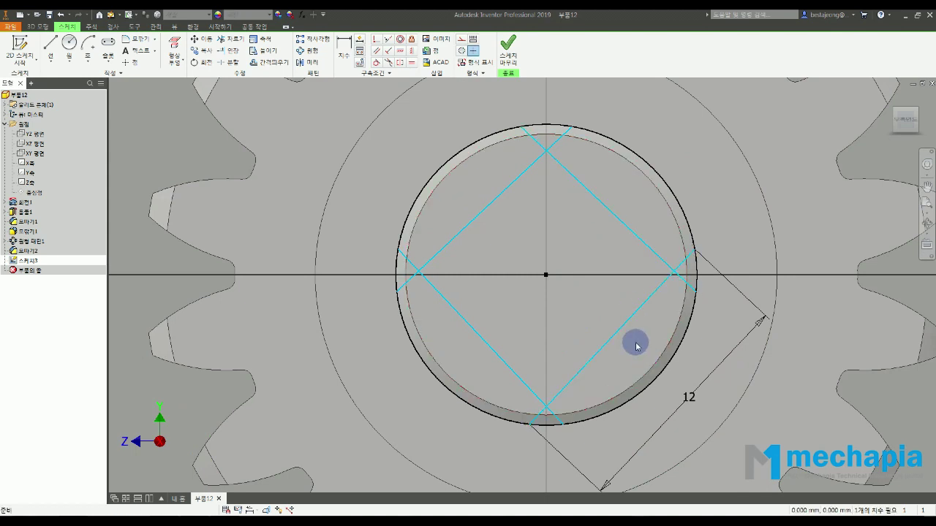
{"action": "middle_click_drag", "start_coordinate": [637, 341], "coordinate": [591, 315]}
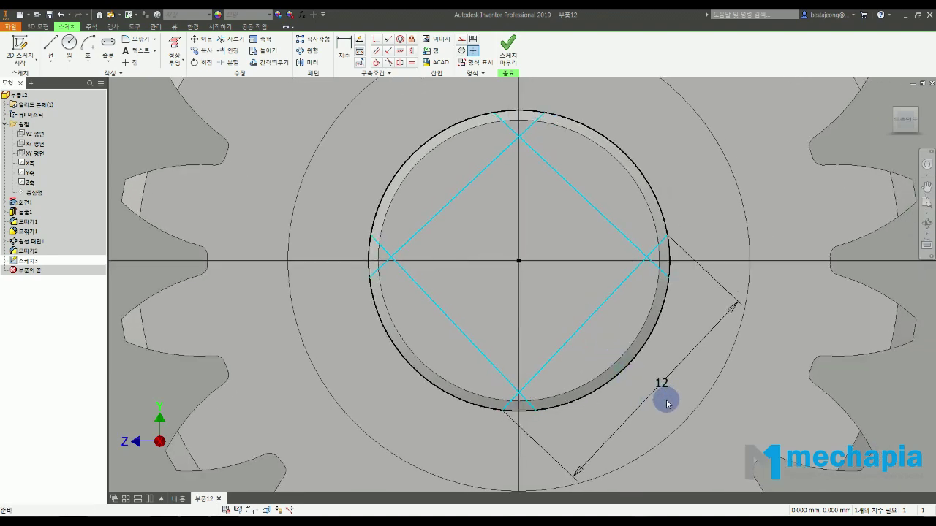
{"action": "key", "text": "ctrl+z"}
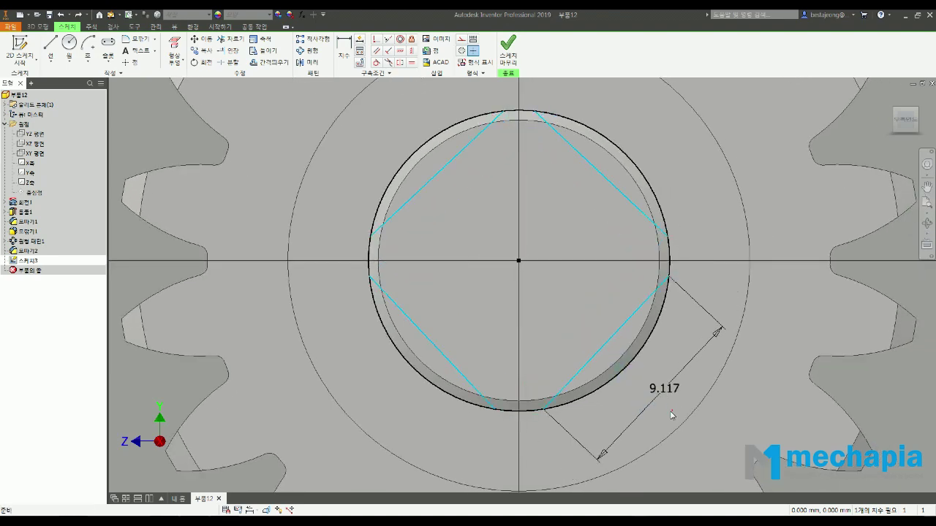
{"action": "left_click_drag", "start_coordinate": [672, 412], "coordinate": [632, 375]}
{"action": "key", "text": "Delete"}
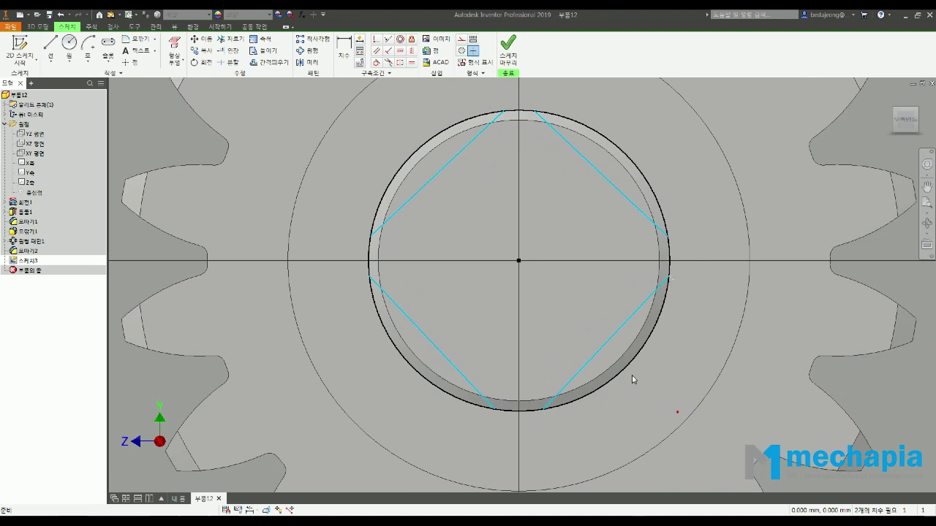
- Switch to the PDF drawing, examine which flats the square dimension spans on the shaft end's section view, and return to Inventor
{"action": "middle_click_drag", "start_coordinate": [600, 386], "coordinate": [573, 376]}
{"action": "key", "text": "alt+Tab"}
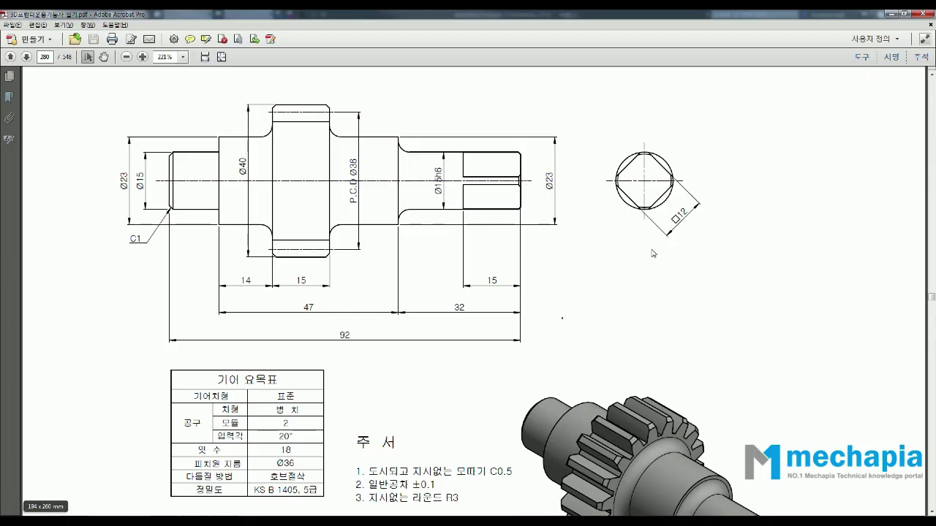
{"action": "scroll", "coordinate": [702, 171], "scroll_direction": "up", "scroll_amount": 3, "text": "ctrl"}
{"action": "scroll", "coordinate": [626, 196], "scroll_direction": "up", "scroll_amount": 1, "text": "ctrl"}
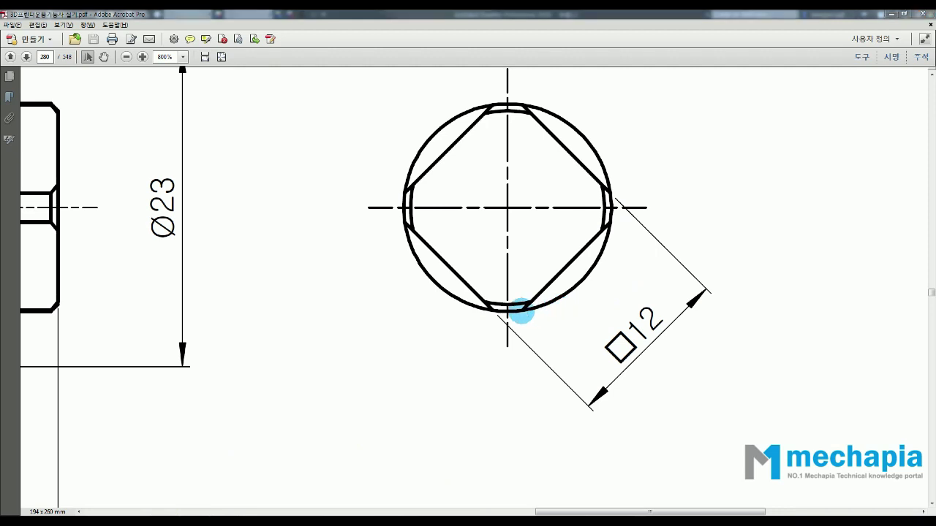
{"action": "left_click_drag", "start_coordinate": [524, 310], "coordinate": [610, 223]}
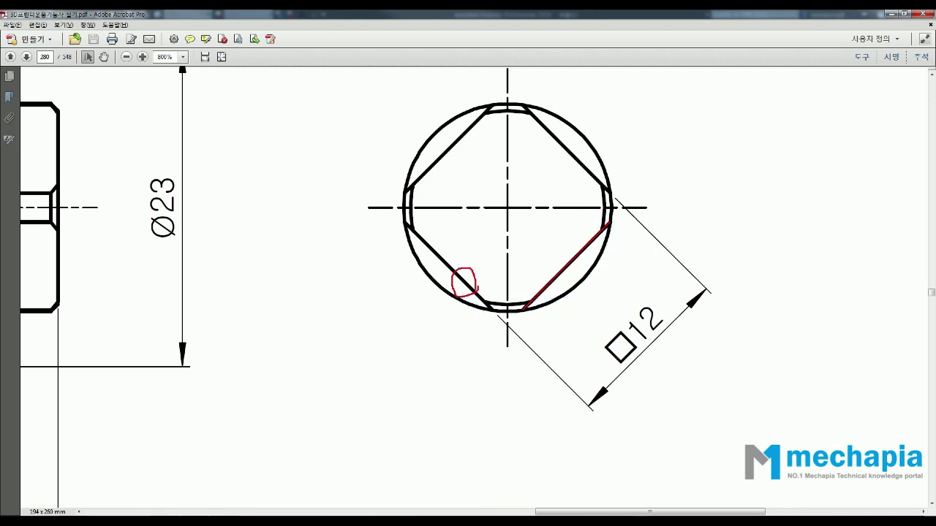
{"action": "left_click_drag", "start_coordinate": [623, 295], "coordinate": [677, 360]}
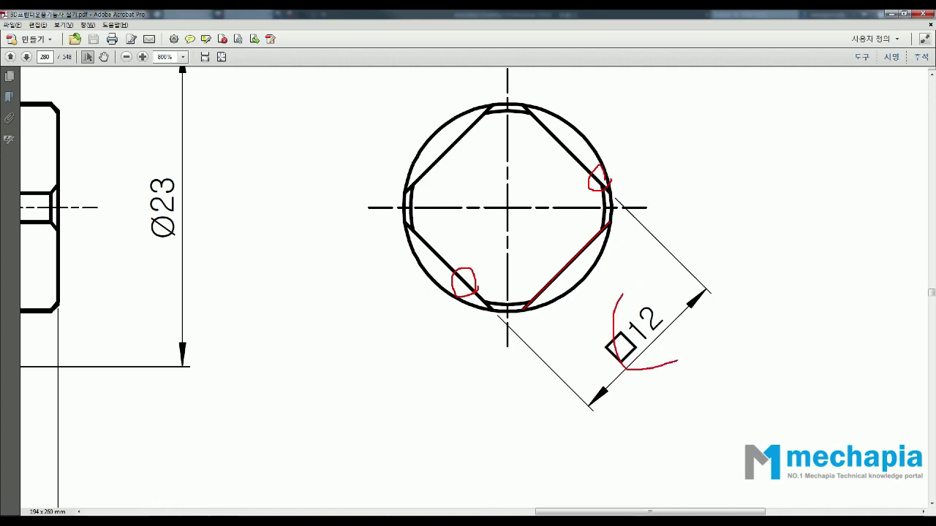
{"action": "key", "text": "Escape"}
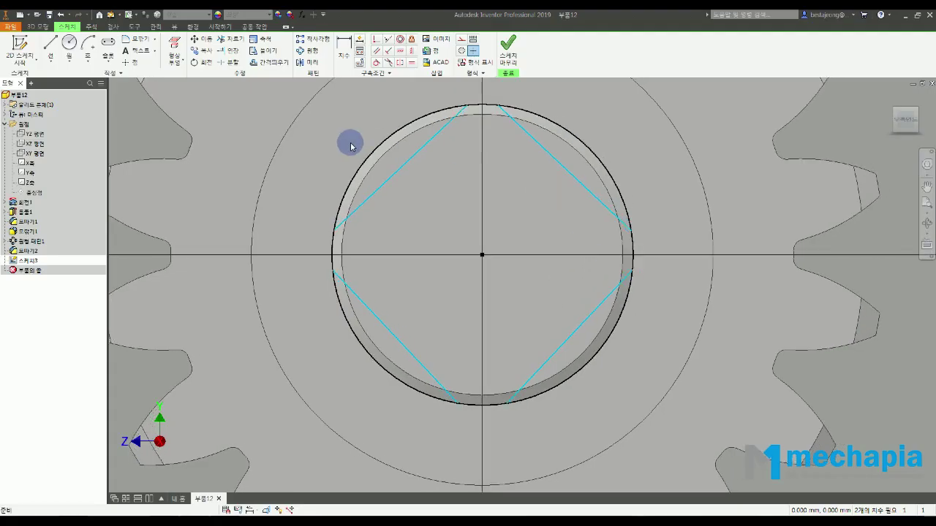
{"action": "left_click", "coordinate": [342, 60]}
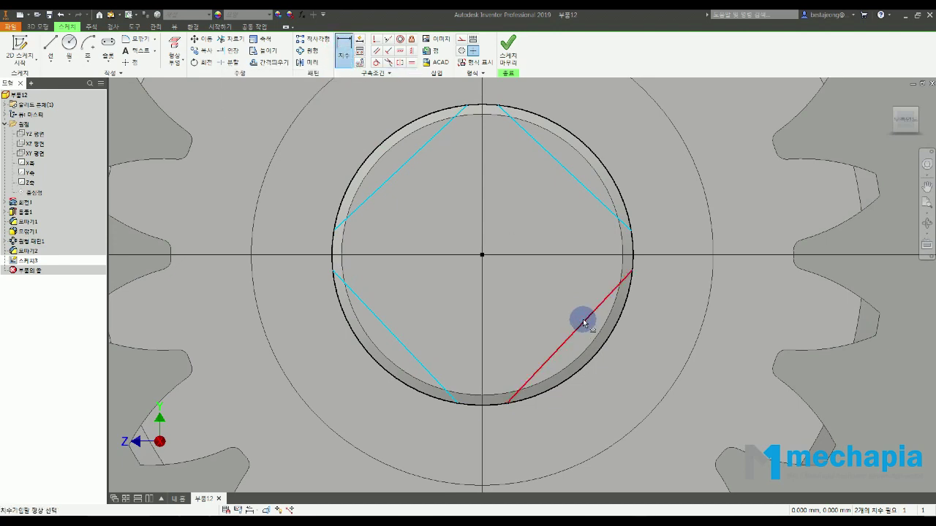
{"action": "left_click", "coordinate": [401, 347]}
{"action": "left_click", "coordinate": [591, 190]}
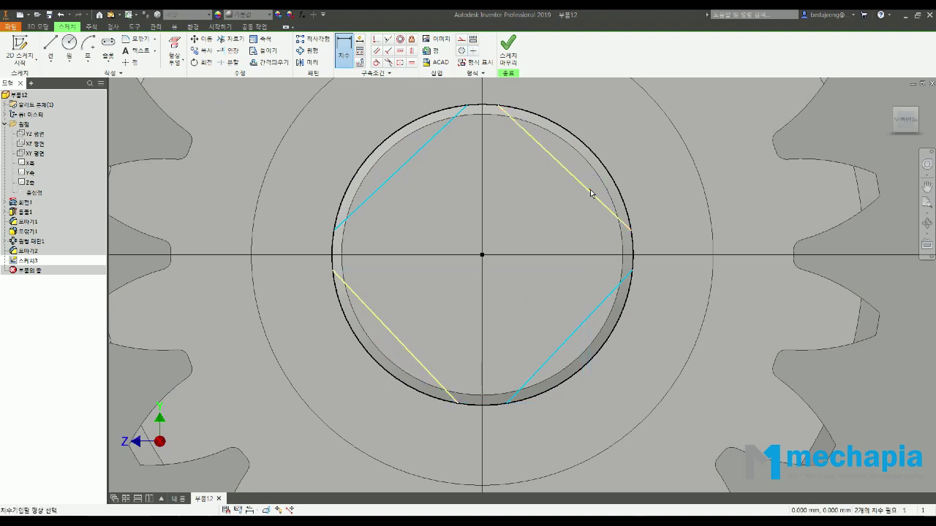
{"action": "left_click", "coordinate": [622, 398]}
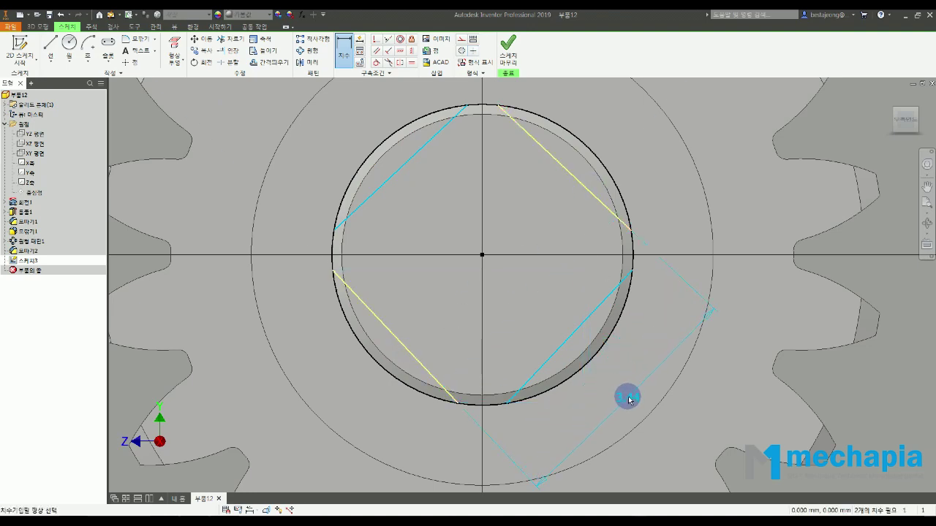
{"action": "middle_click_drag", "start_coordinate": [628, 399], "coordinate": [595, 345]}
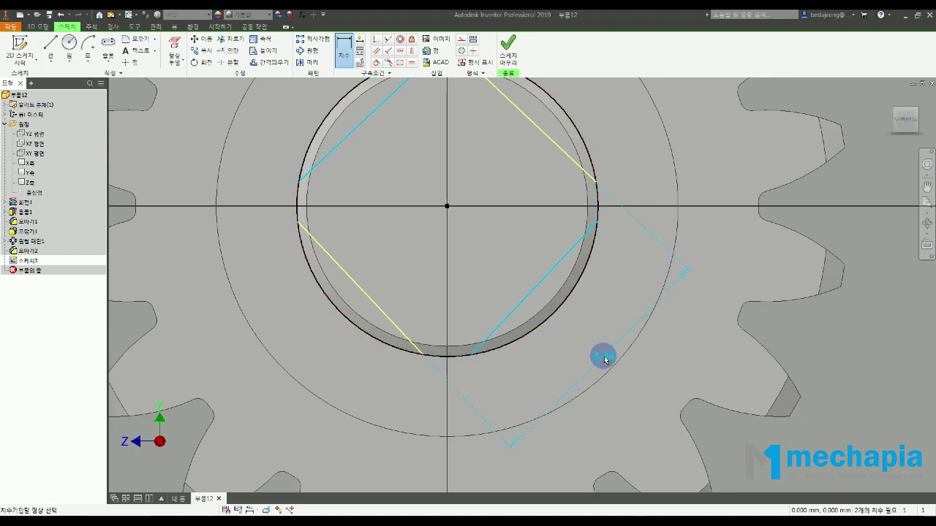
{"action": "scroll", "coordinate": [604, 358], "scroll_direction": "down", "scroll_amount": 3}
{"action": "scroll", "coordinate": [601, 355], "scroll_direction": "up", "scroll_amount": 3}
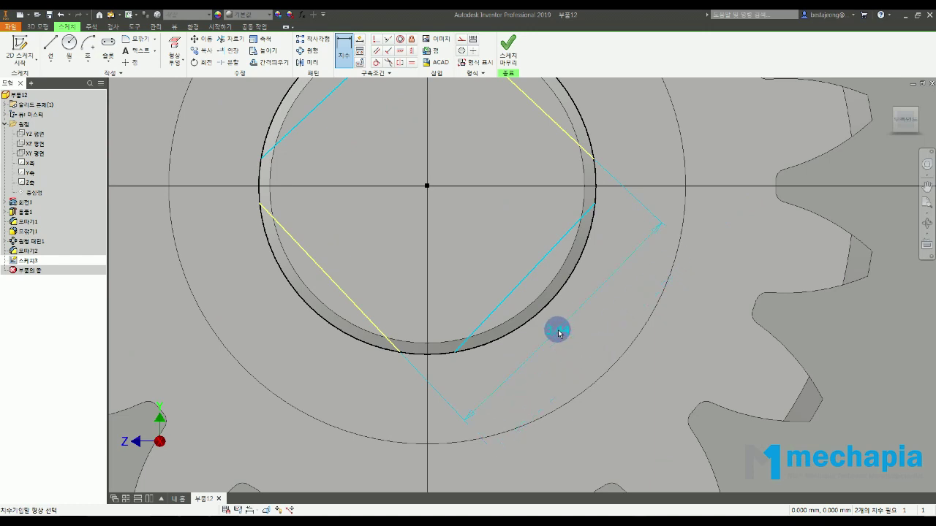
{"action": "middle_click_drag", "start_coordinate": [529, 213], "coordinate": [551, 268]}
{"action": "left_click_drag", "start_coordinate": [456, 273], "coordinate": [431, 282]}
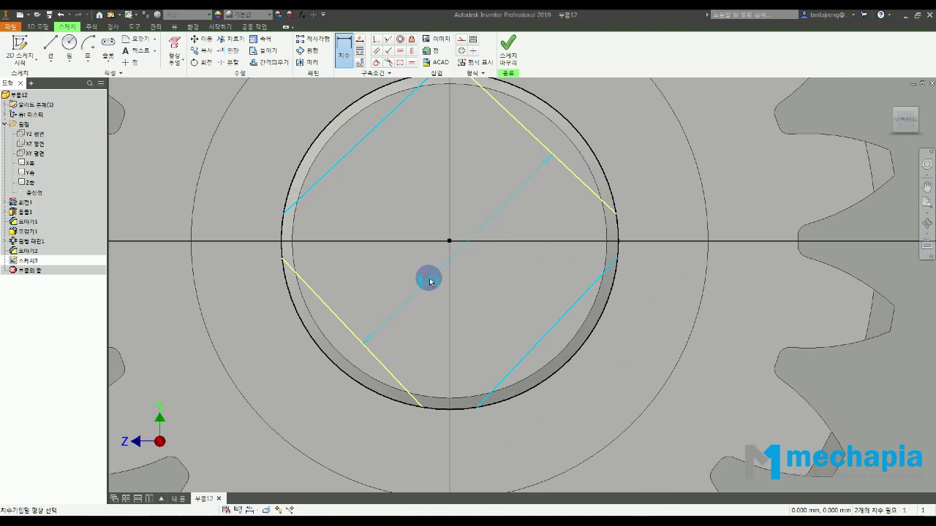
{"action": "key", "text": "Escape"}
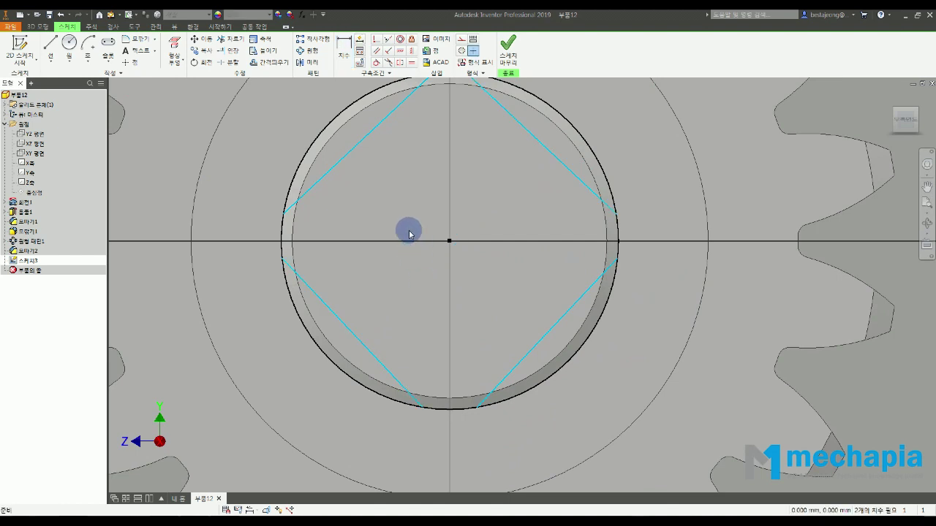
- Apply a parallel constraint between the lower-left and upper-right diagonal lines
{"action": "left_click", "coordinate": [378, 51]}
{"action": "left_click", "coordinate": [367, 348]}
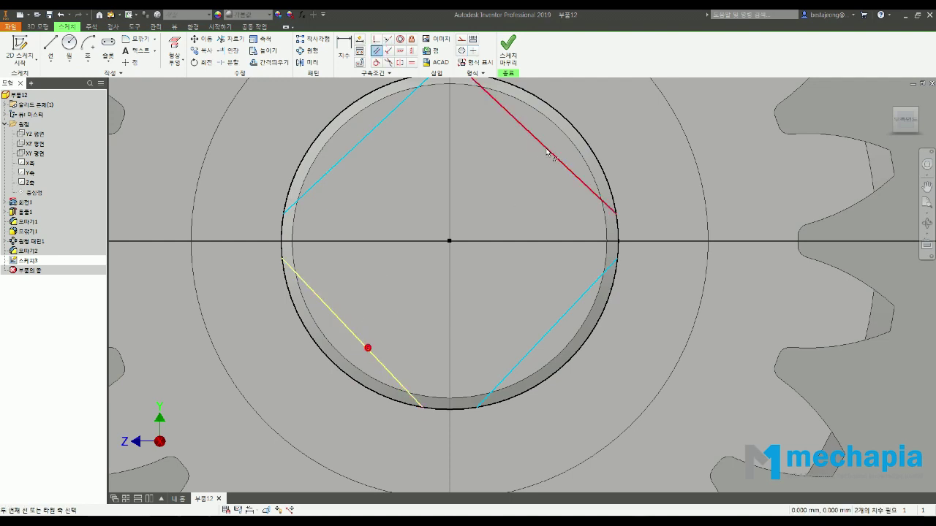
{"action": "left_click", "coordinate": [545, 149]}
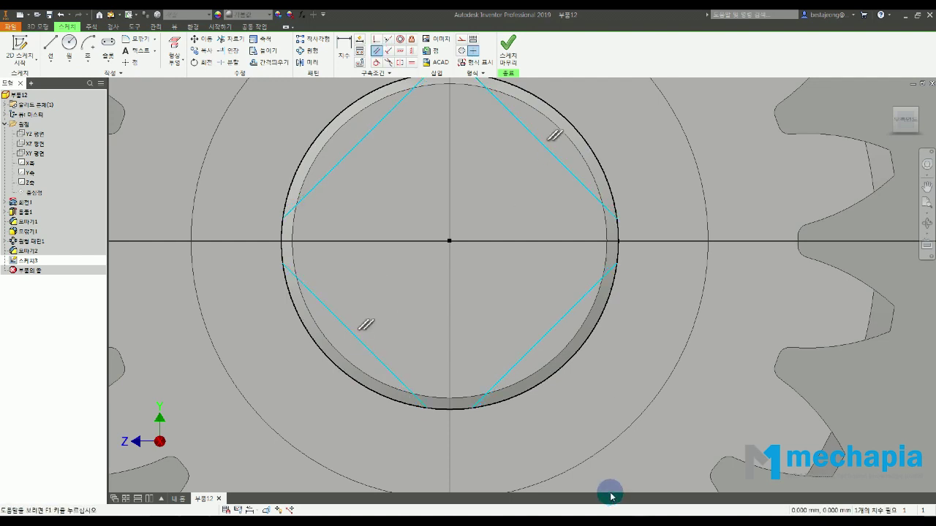
{"action": "key", "text": "Escape"}
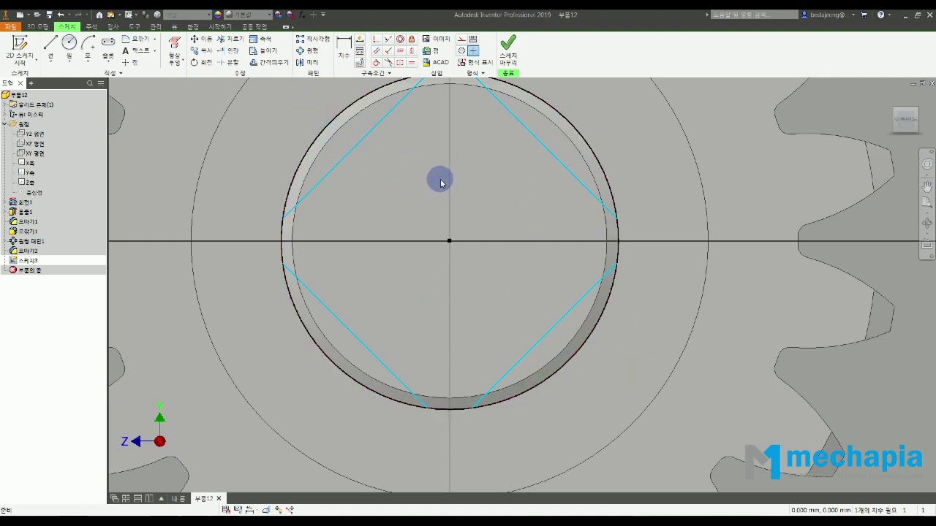
- Dimension the distance between the parallel lower-left and upper-right lines and set it to 12 mm
{"action": "left_click", "coordinate": [344, 50]}
{"action": "scroll", "coordinate": [395, 275], "scroll_direction": "up", "scroll_amount": 2}
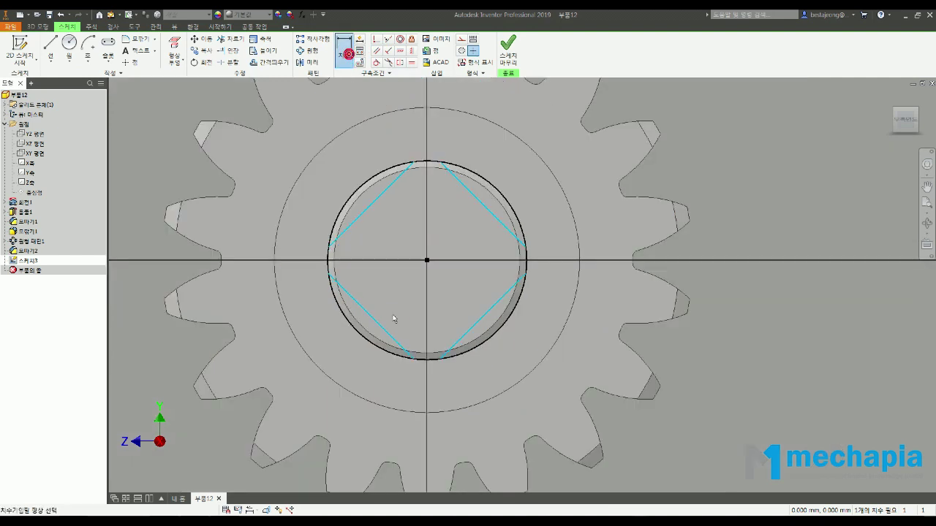
{"action": "left_click", "coordinate": [389, 335]}
{"action": "left_click", "coordinate": [499, 218]}
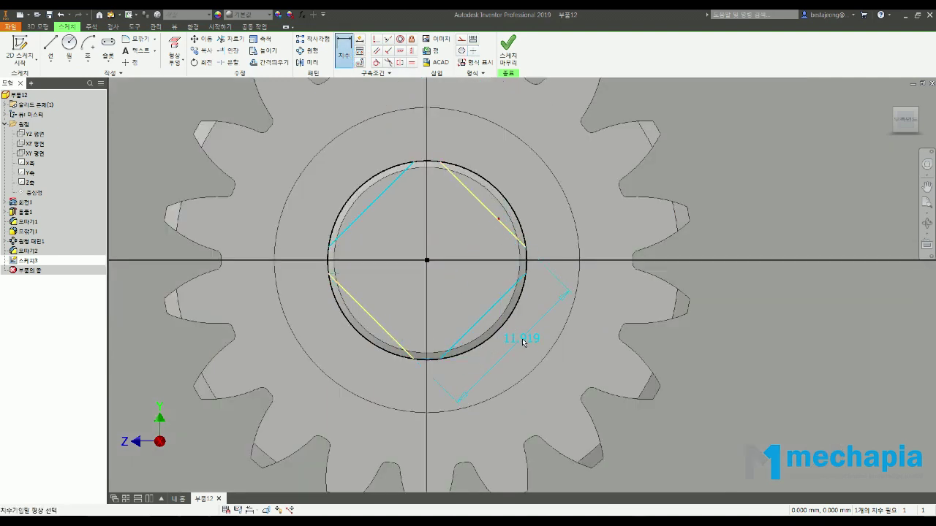
{"action": "scroll", "coordinate": [516, 340], "scroll_direction": "up", "scroll_amount": 2}
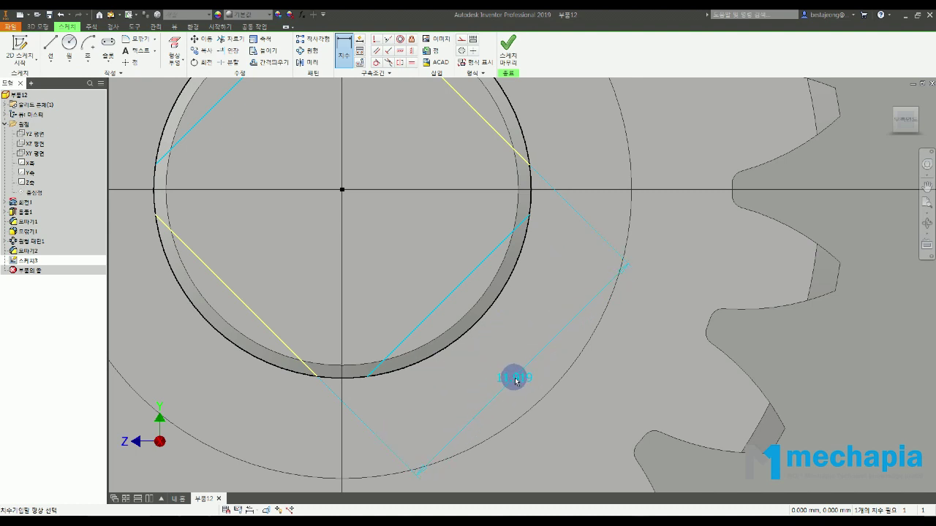
{"action": "left_click", "coordinate": [514, 378]}
{"action": "left_click", "coordinate": [662, 392]}
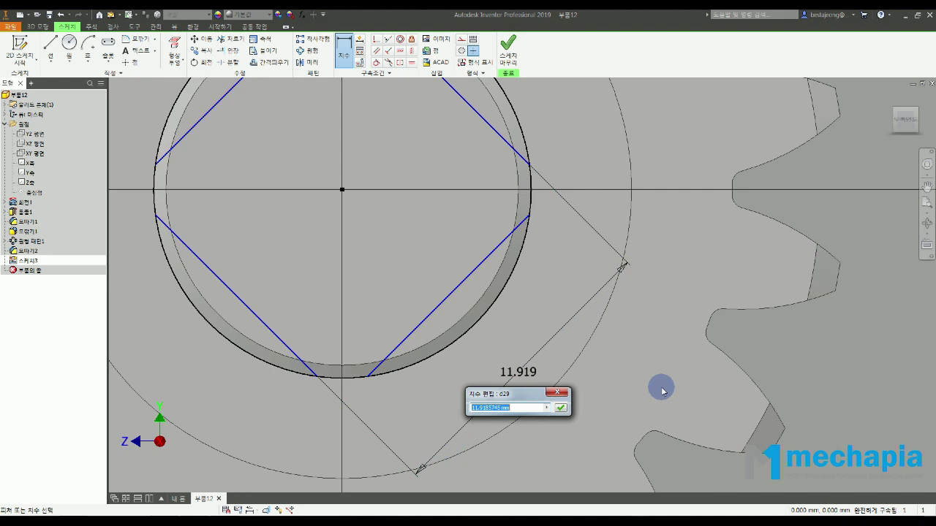
{"action": "type", "text": "12"}
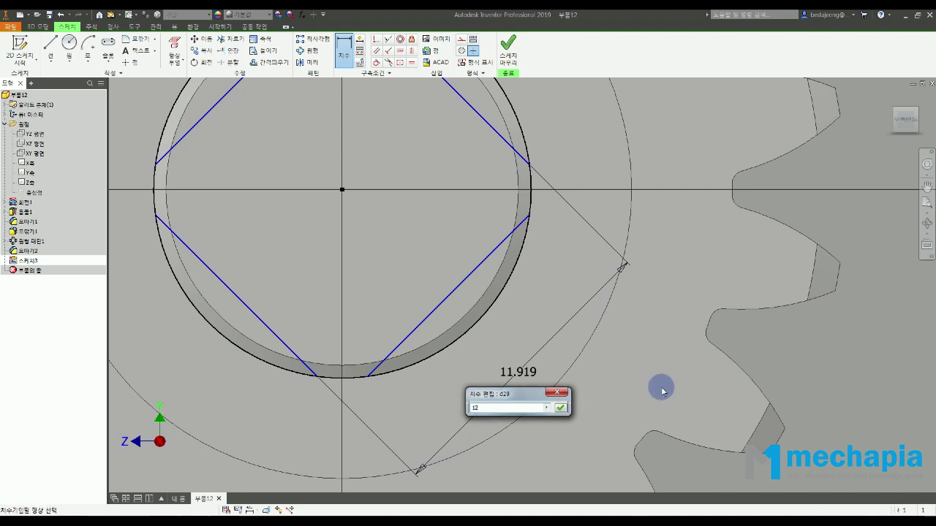
{"action": "key", "text": "Return"}
{"action": "key", "text": "Escape"}
{"action": "scroll", "coordinate": [713, 438], "scroll_direction": "down", "scroll_amount": 3}
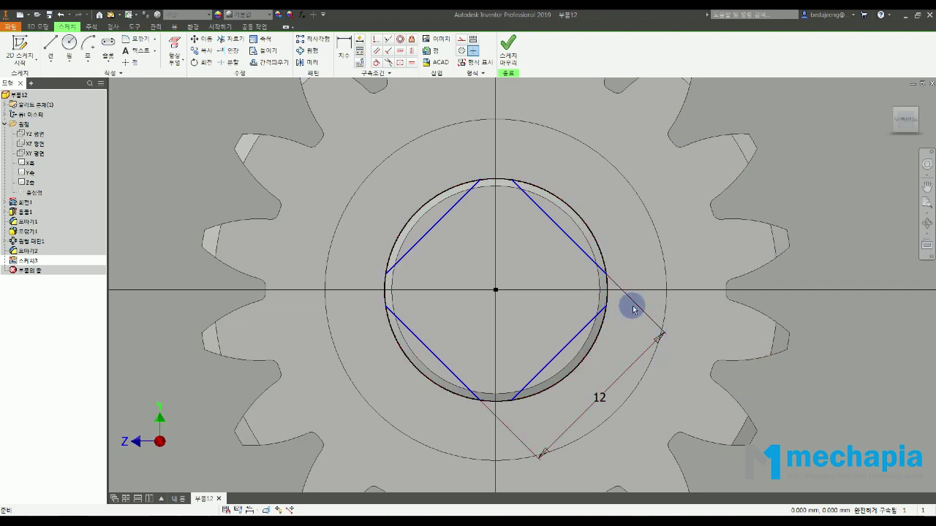
- Start an Extrude from the square section sketch and bring the shaft end's profile regions into close view
{"action": "left_click", "coordinate": [37, 26]}
{"action": "left_click", "coordinate": [49, 44]}
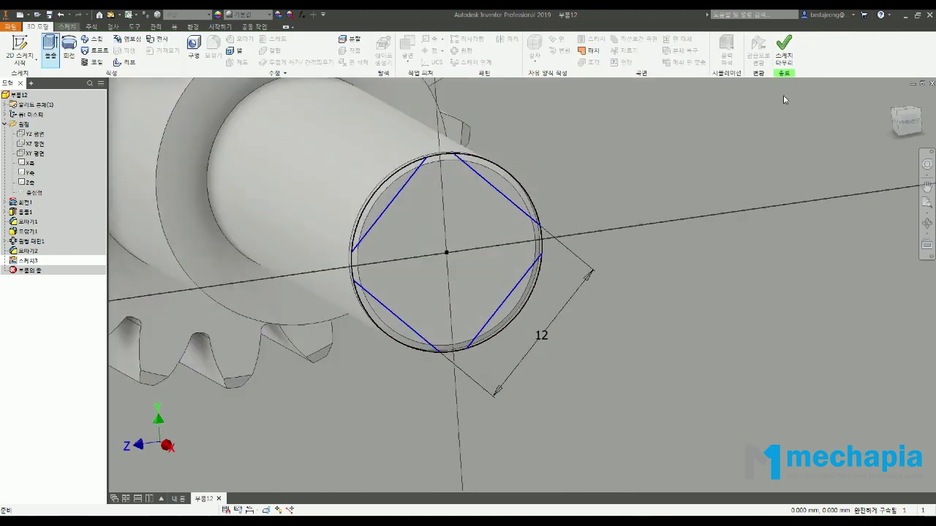
{"action": "scroll", "coordinate": [514, 330], "scroll_direction": "up", "scroll_amount": 3}
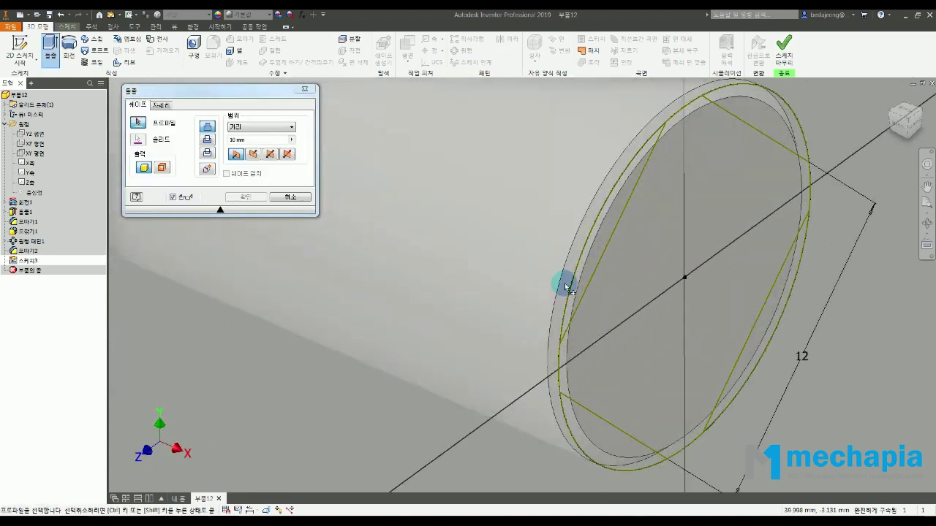